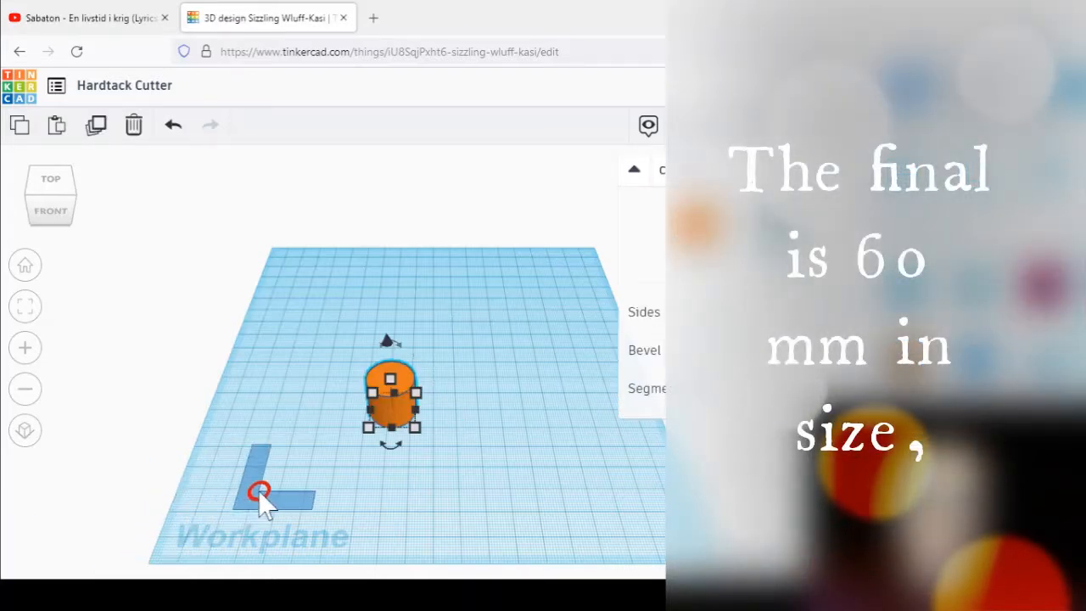
# Place a ruler near the workplane's front corner beside the cylinder and set the cylinder's width to 160 mm
pyautogui.click(258, 491)
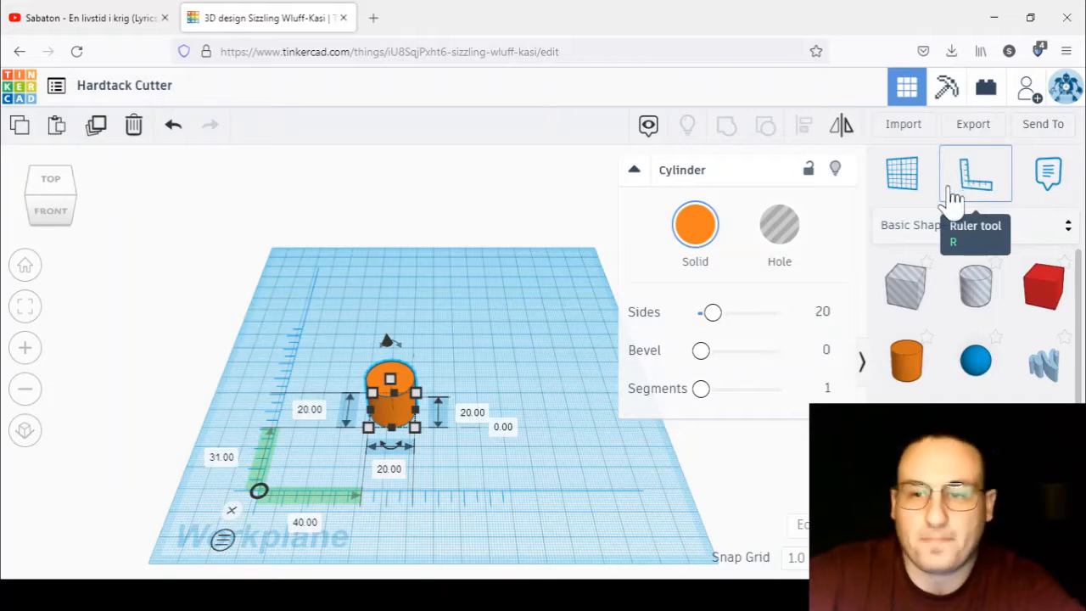
pyautogui.click(392, 470)
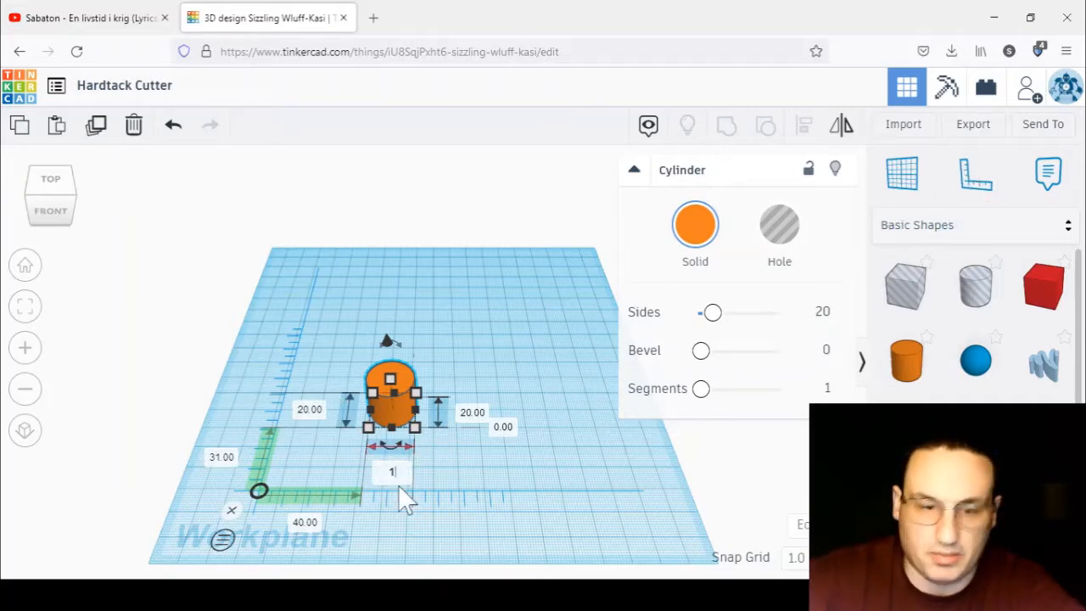
pyautogui.write('160')
pyautogui.press('Return')
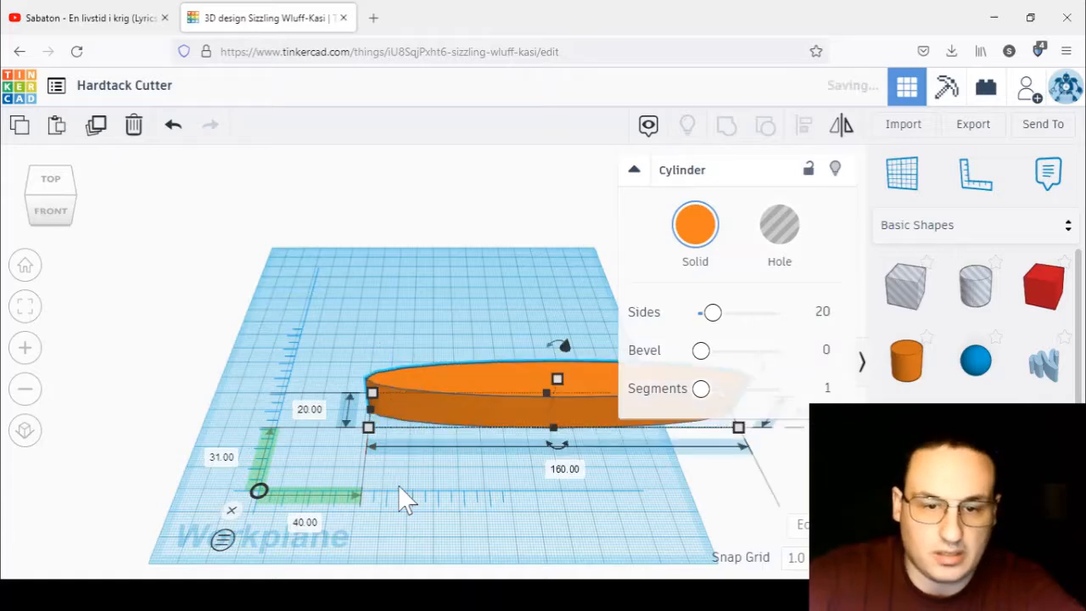
# Set the cylinder's depth to 160 mm and its height to 5 mm to make a flat disc
pyautogui.click(313, 424)
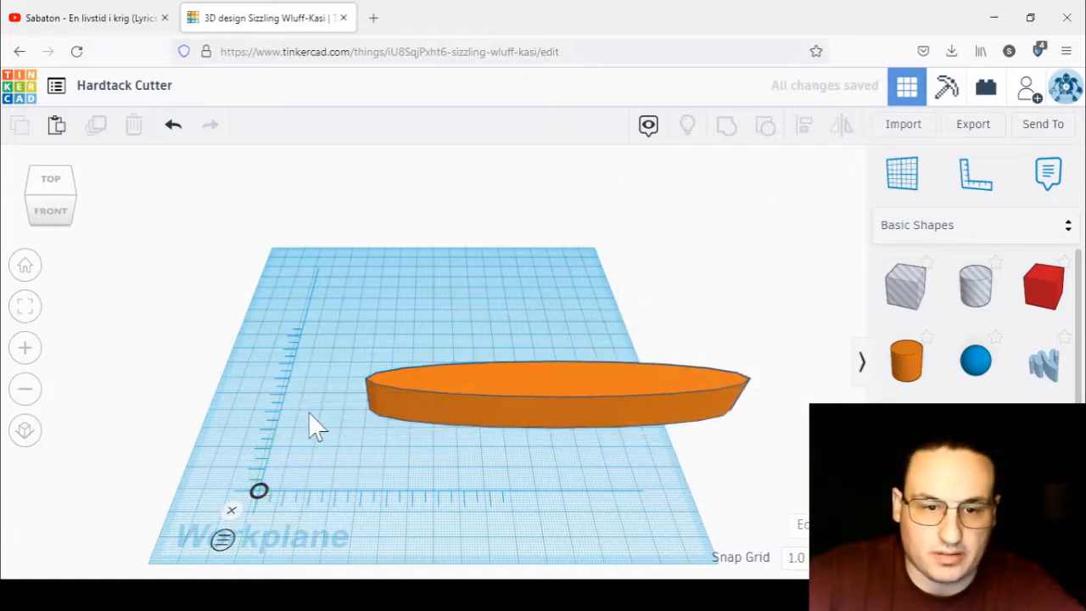
pyautogui.click(404, 415)
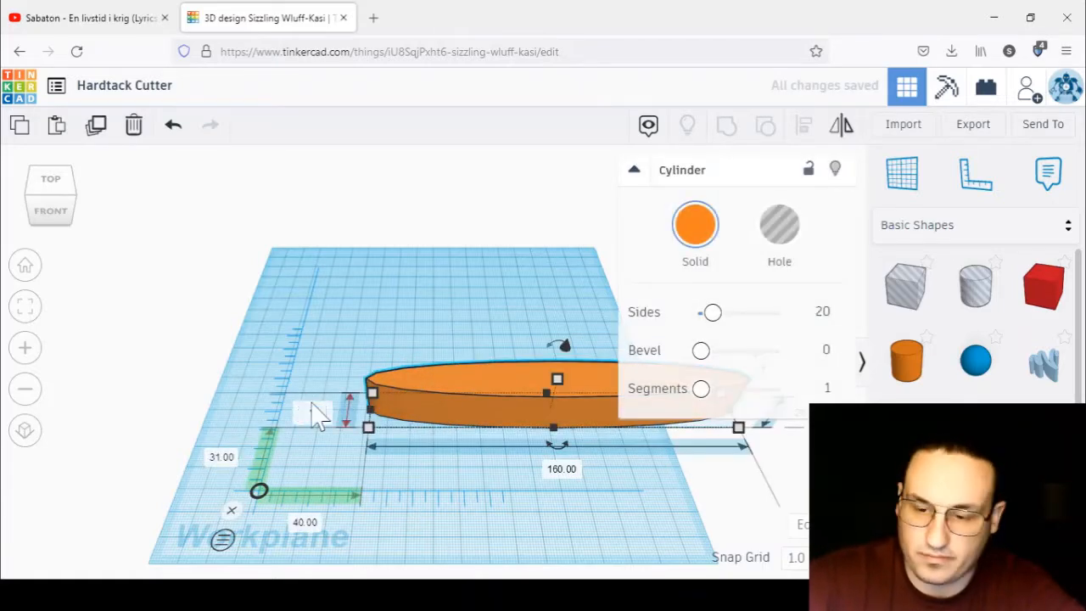
pyautogui.click(312, 406)
pyautogui.write('160')
pyautogui.press('Return')
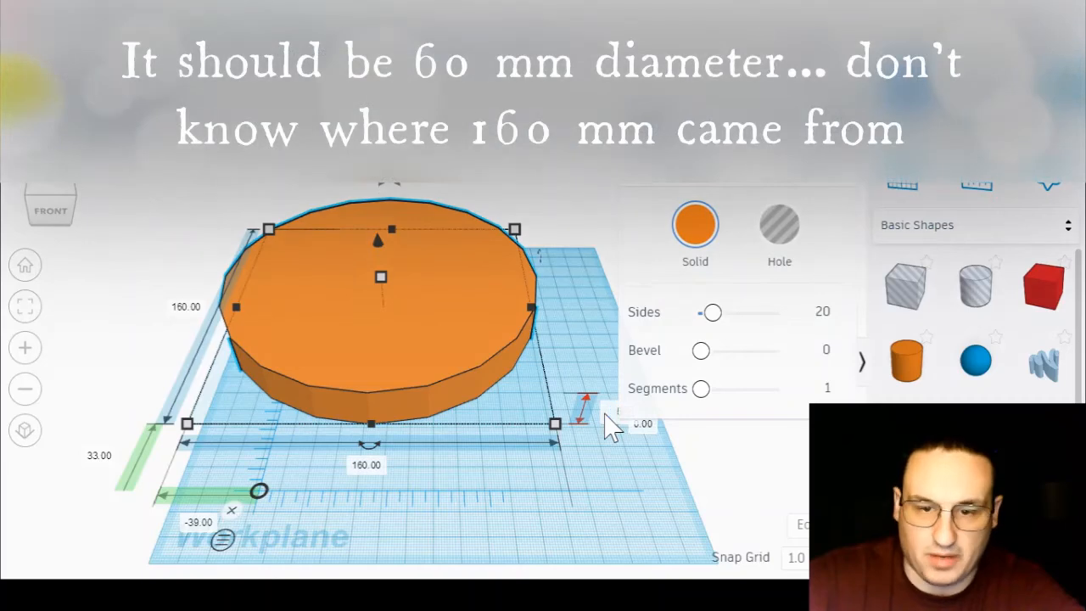
pyautogui.press('Return')
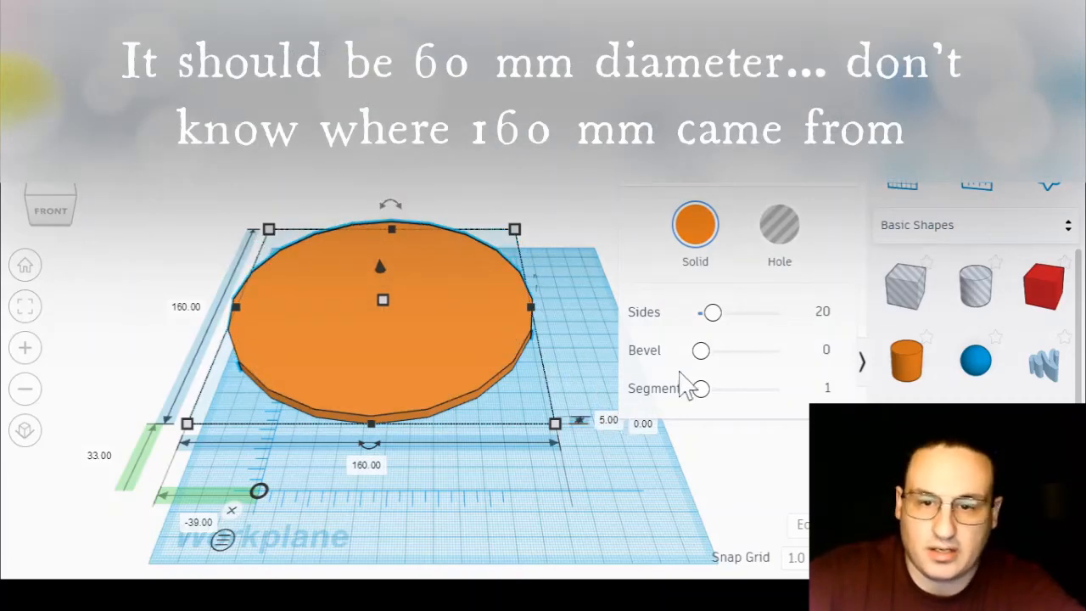
# Set the disc's segments to 10, its bevel to 2.5 and its sides to 64
pyautogui.moveTo(725, 392); pyautogui.dragTo(785, 388)
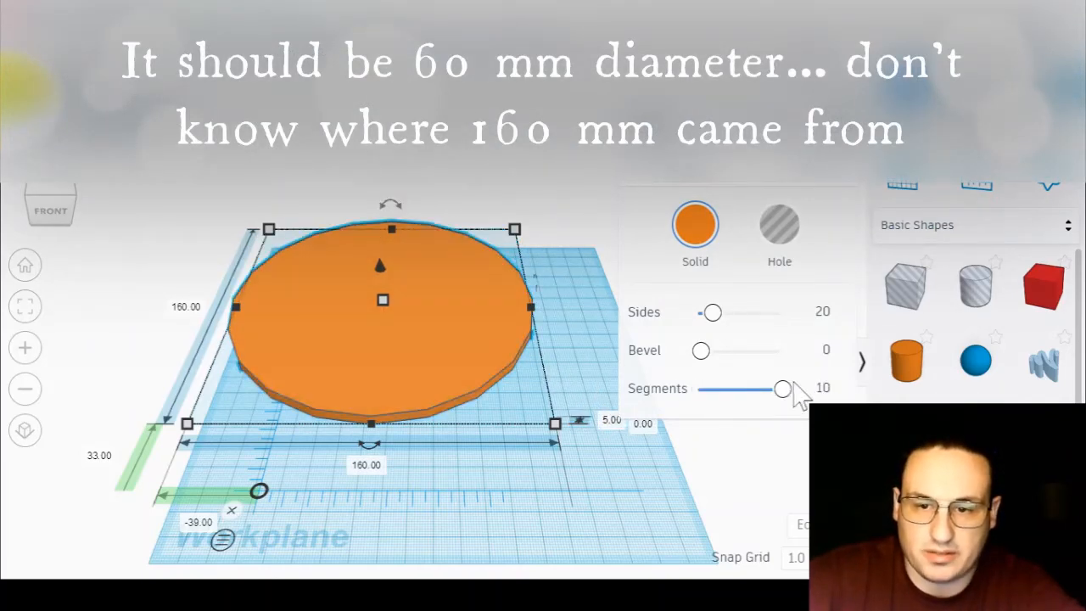
pyautogui.moveTo(701, 351); pyautogui.dragTo(831, 358)
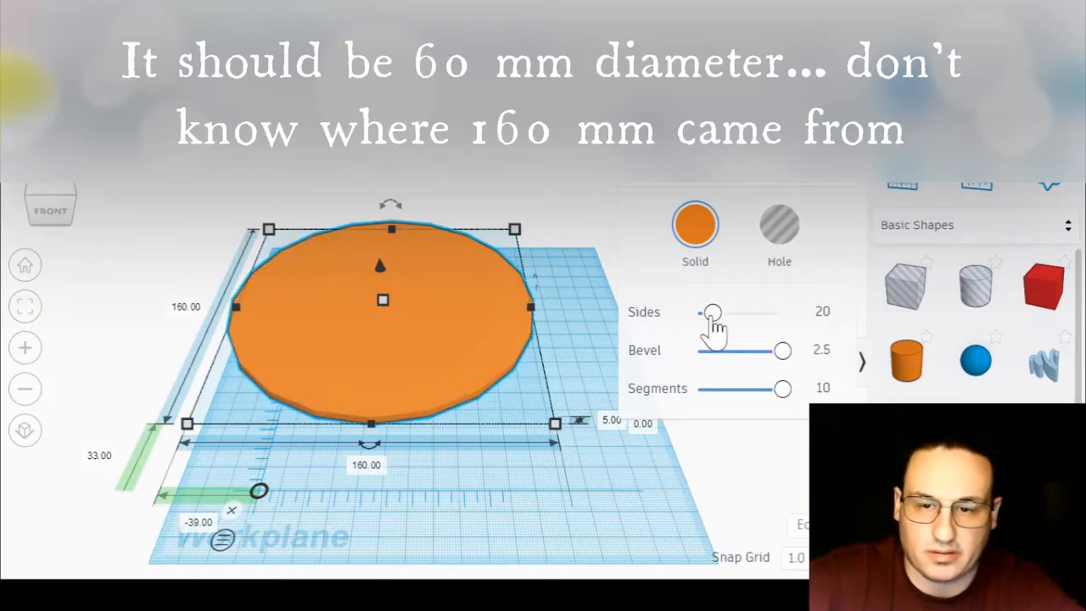
pyautogui.moveTo(714, 321); pyautogui.dragTo(807, 331)
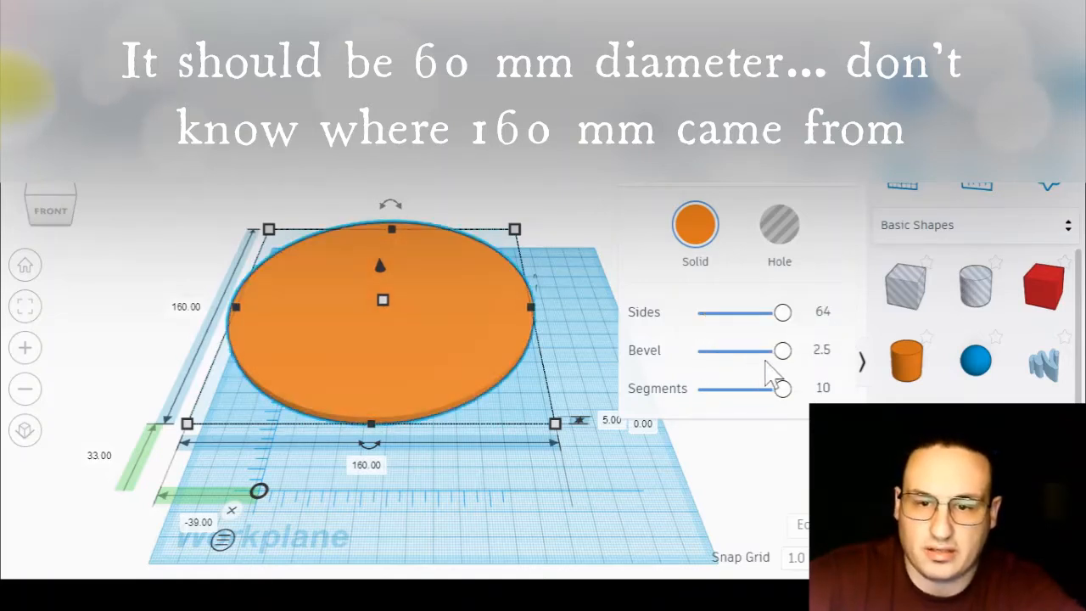
# Inspect the disc's rim up close and set its bevel to 0
pyautogui.moveTo(616, 387); pyautogui.dragTo(510, 319, button='right')
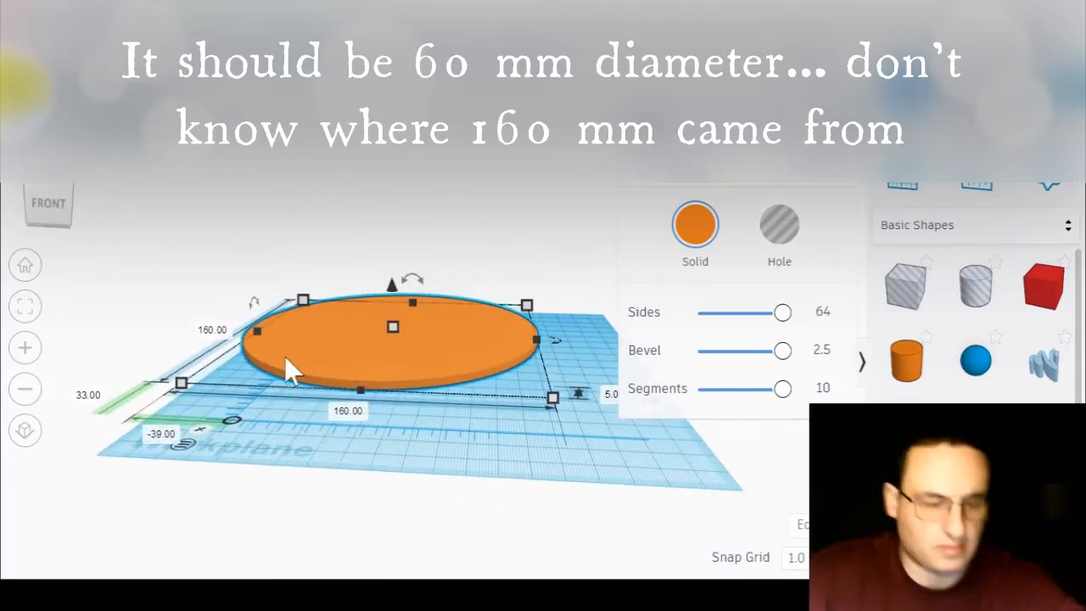
pyautogui.click(20, 353)
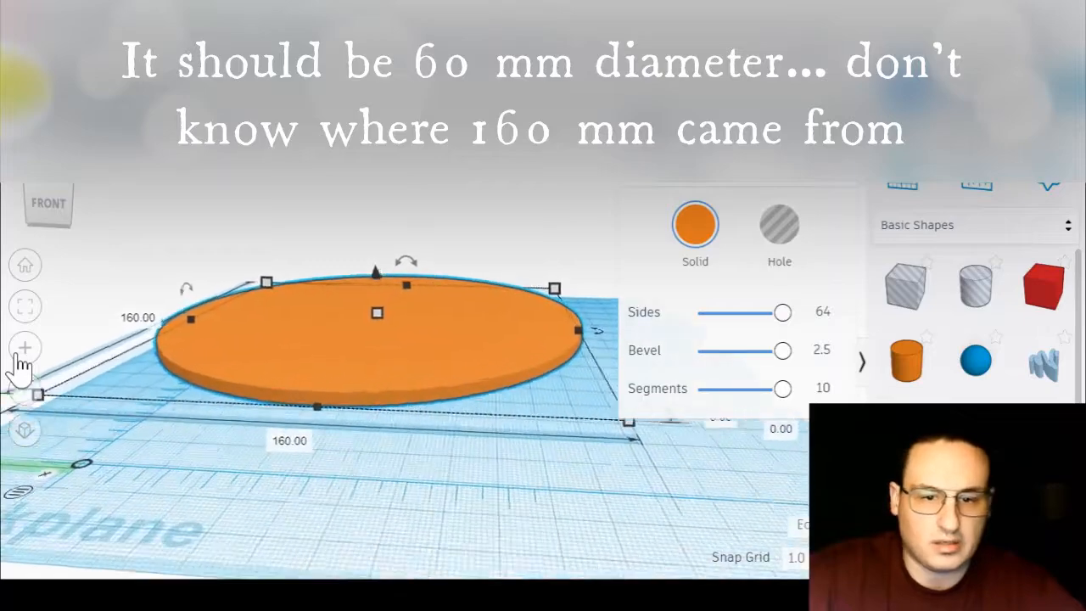
pyautogui.moveTo(277, 437); pyautogui.dragTo(348, 494, button='right')
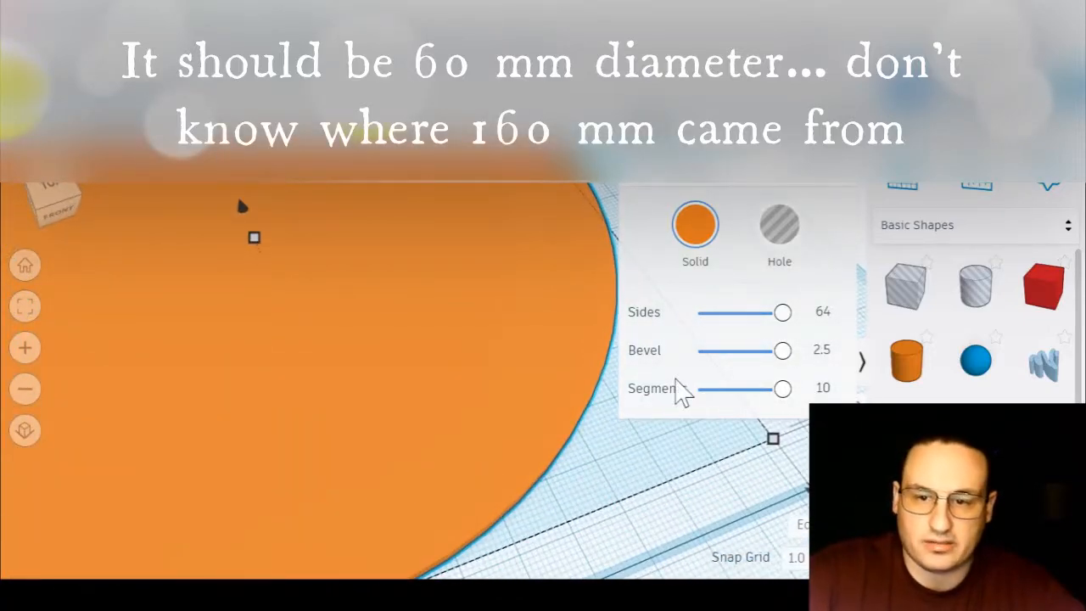
pyautogui.moveTo(781, 350); pyautogui.dragTo(637, 351)
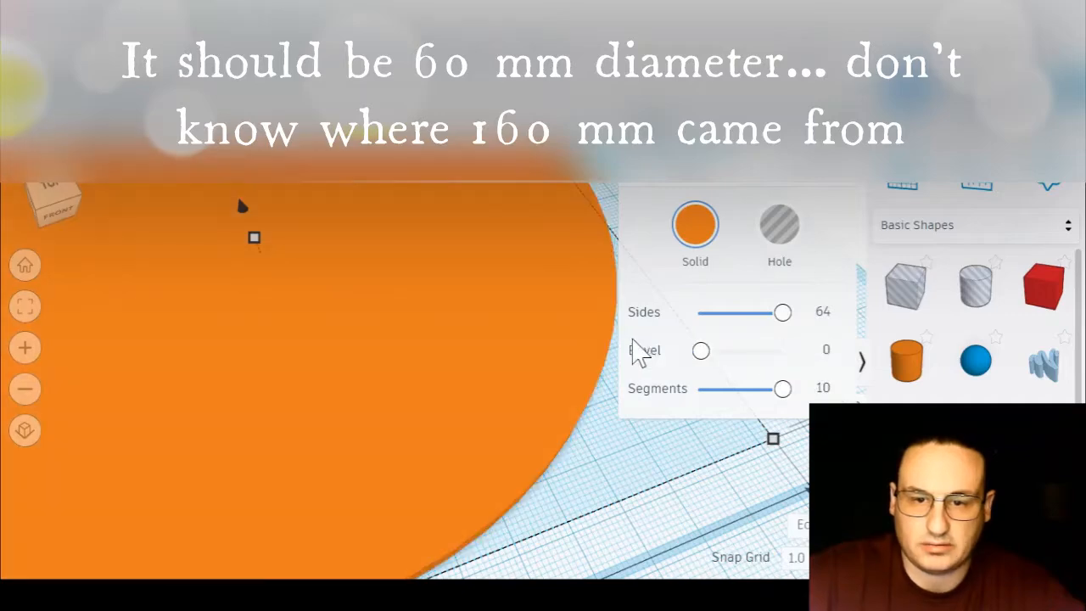
pyautogui.moveTo(426, 391); pyautogui.dragTo(397, 429, button='right')
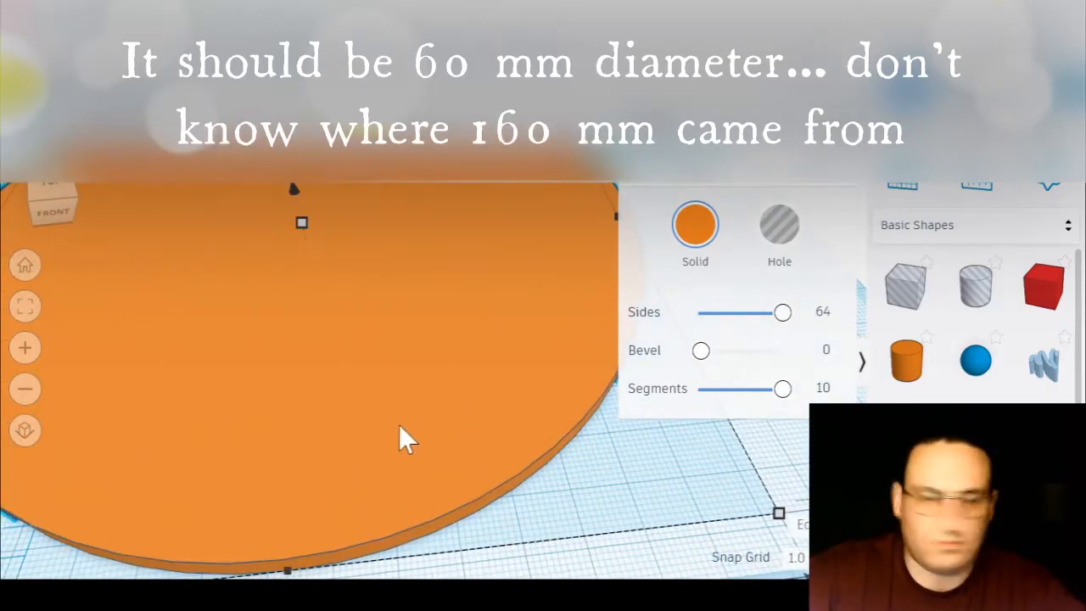
# Change the disc's solid color to the medium purple preset and deselect it
pyautogui.click(28, 392)
pyautogui.click(28, 392)
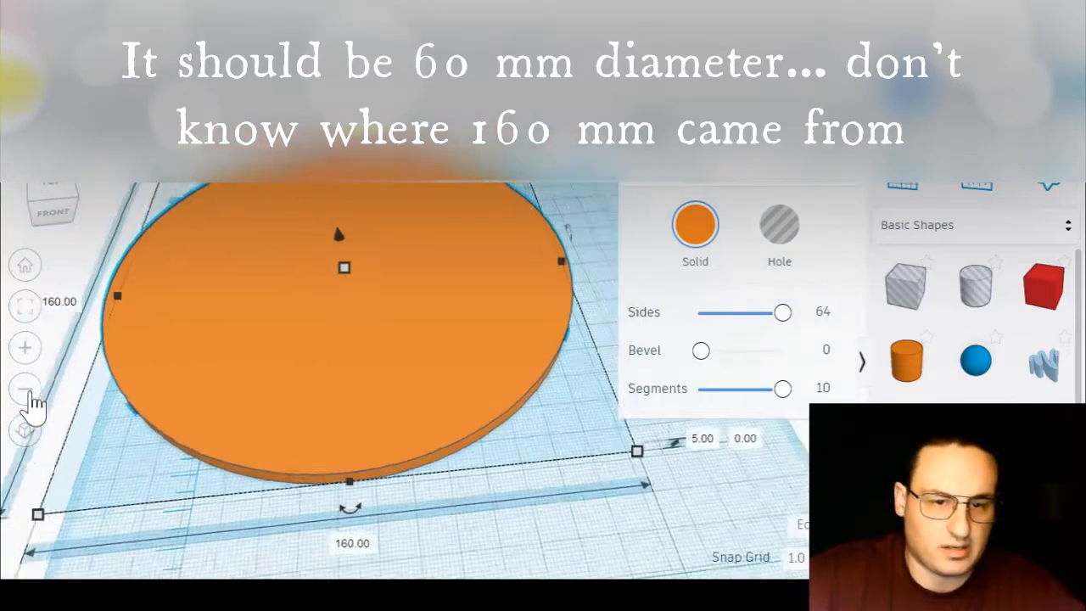
pyautogui.moveTo(500, 528)
pyautogui.mouseDown(button='right')
pyautogui.moveTo(492, 565)
pyautogui.moveTo(491, 519)
pyautogui.mouseUp(button='right')
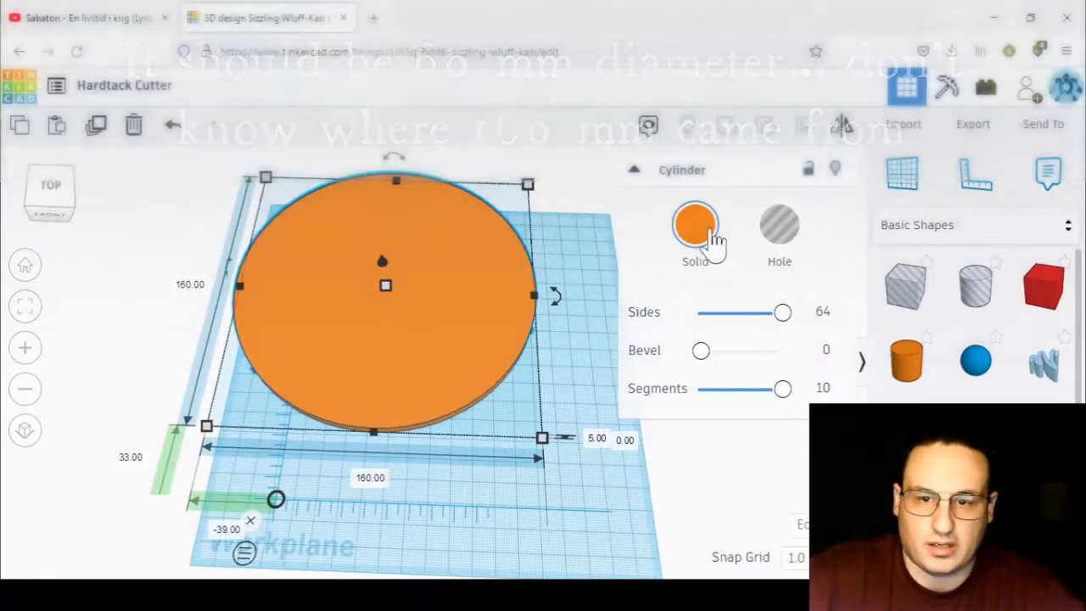
pyautogui.click(711, 242)
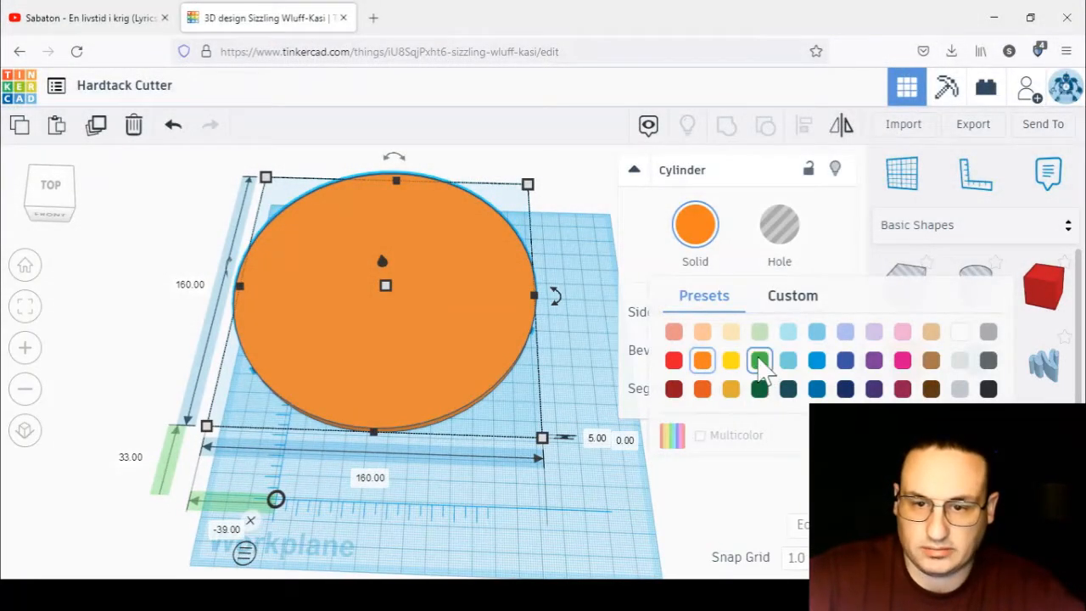
pyautogui.click(759, 361)
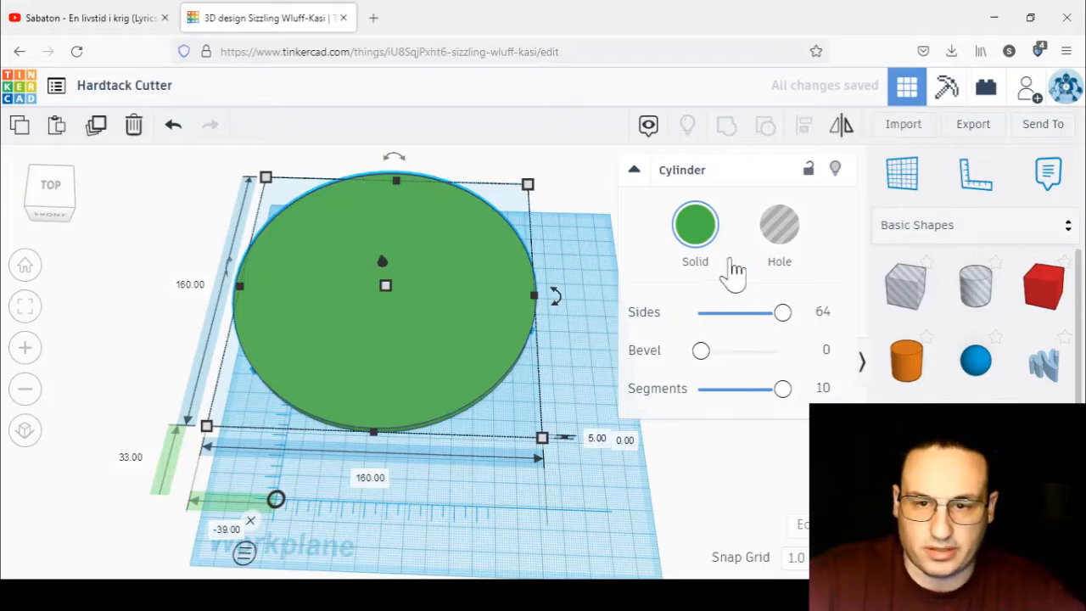
pyautogui.click(709, 246)
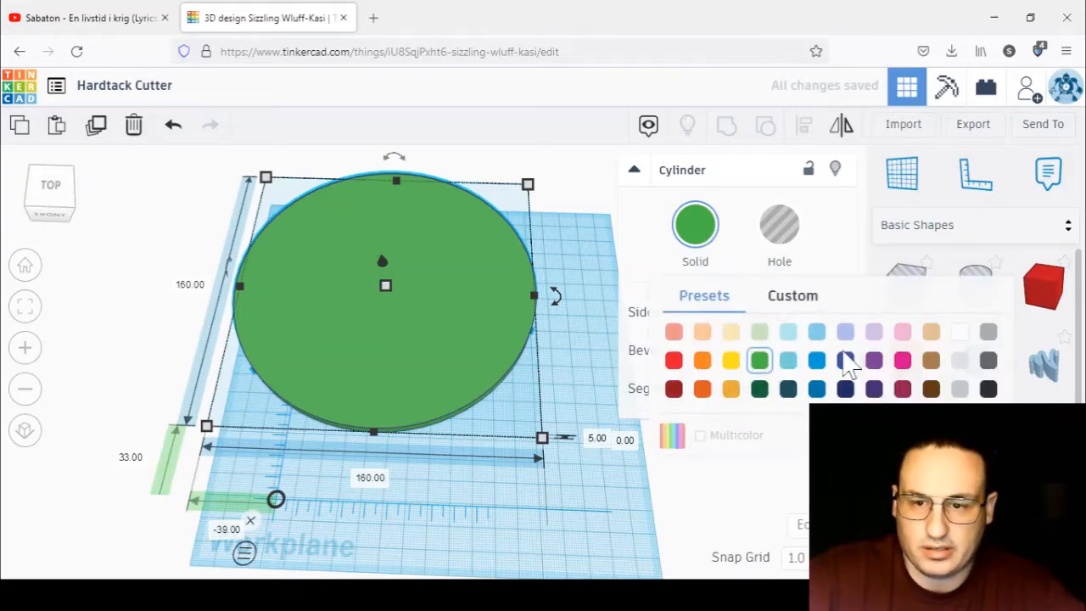
pyautogui.click(874, 360)
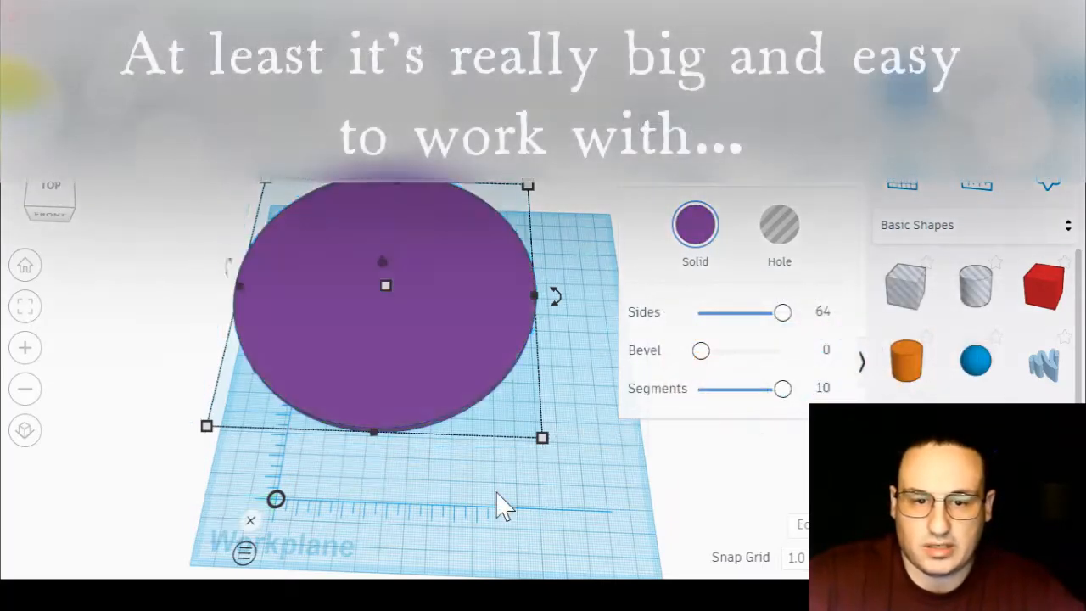
pyautogui.click(500, 504)
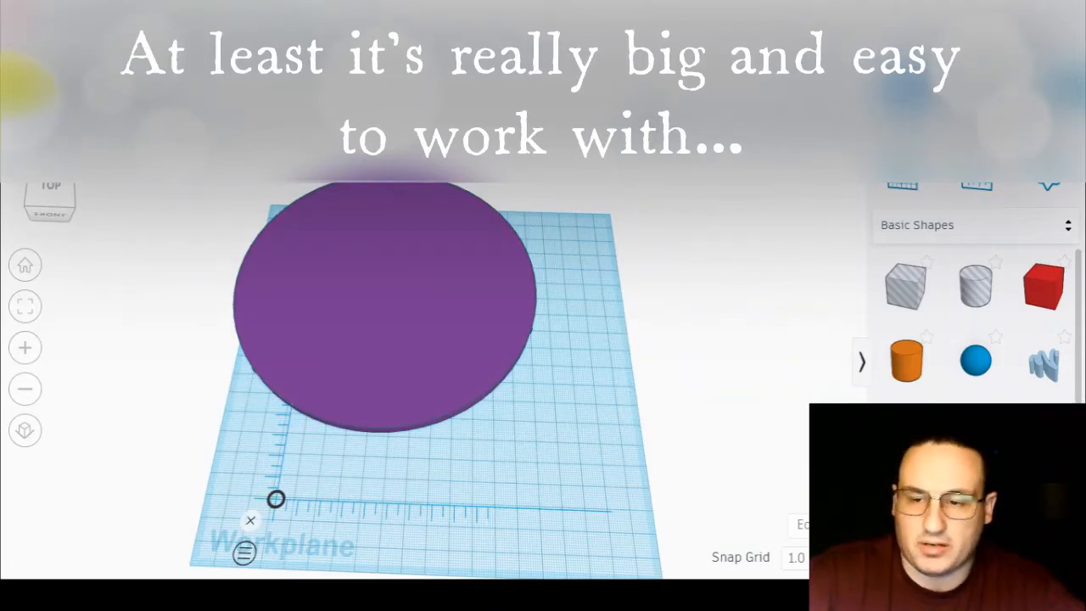
# Add a green Roof shape at the disc's front edge and set its width to 10 mm
pyautogui.scroll(-1, 906, 377)
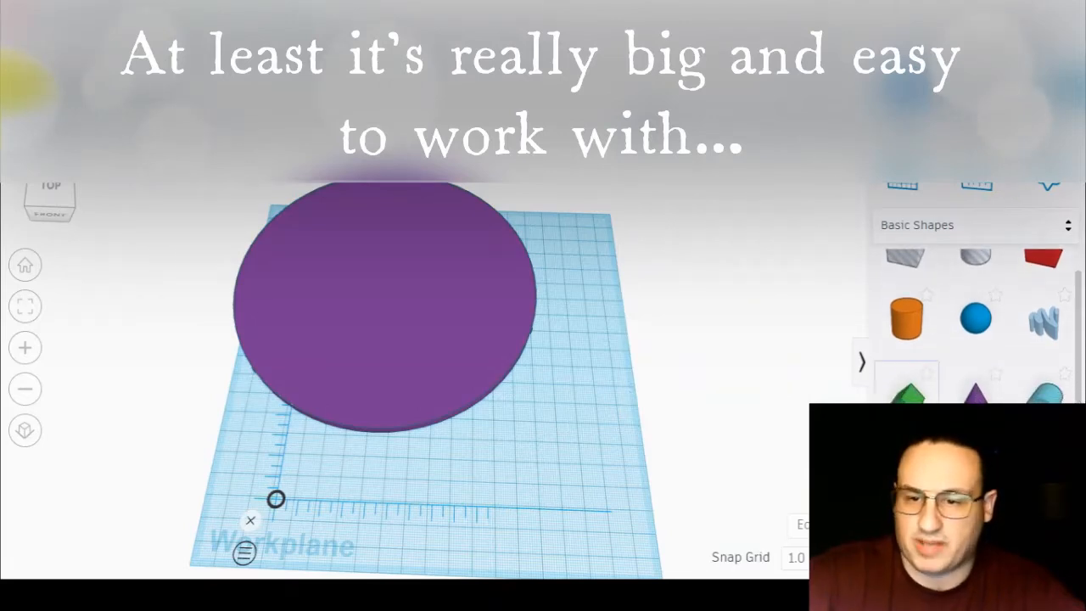
pyautogui.moveTo(906, 377); pyautogui.dragTo(378, 410)
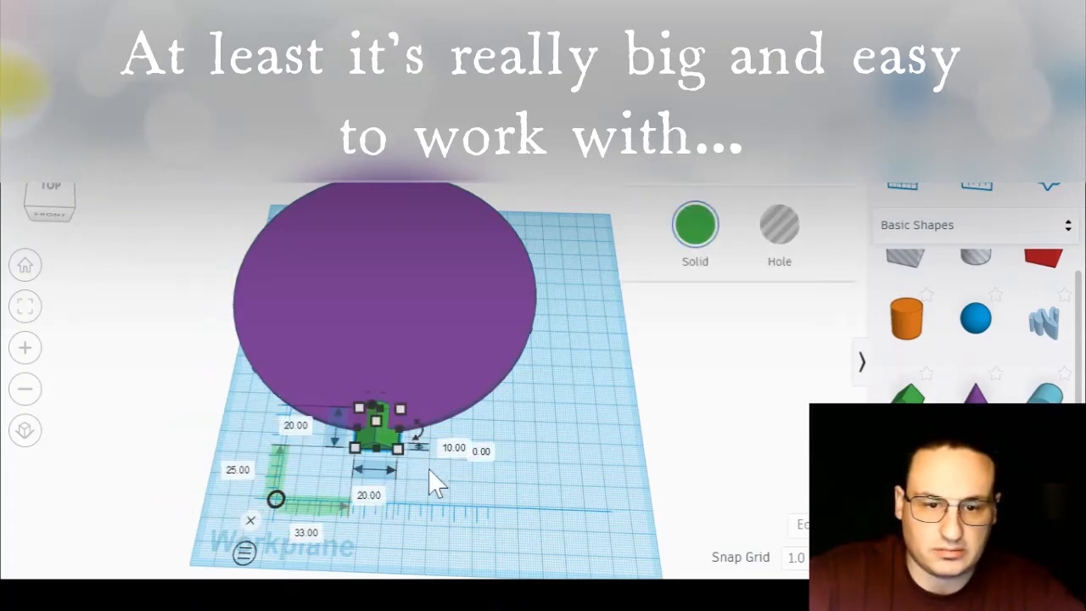
pyautogui.click(369, 496)
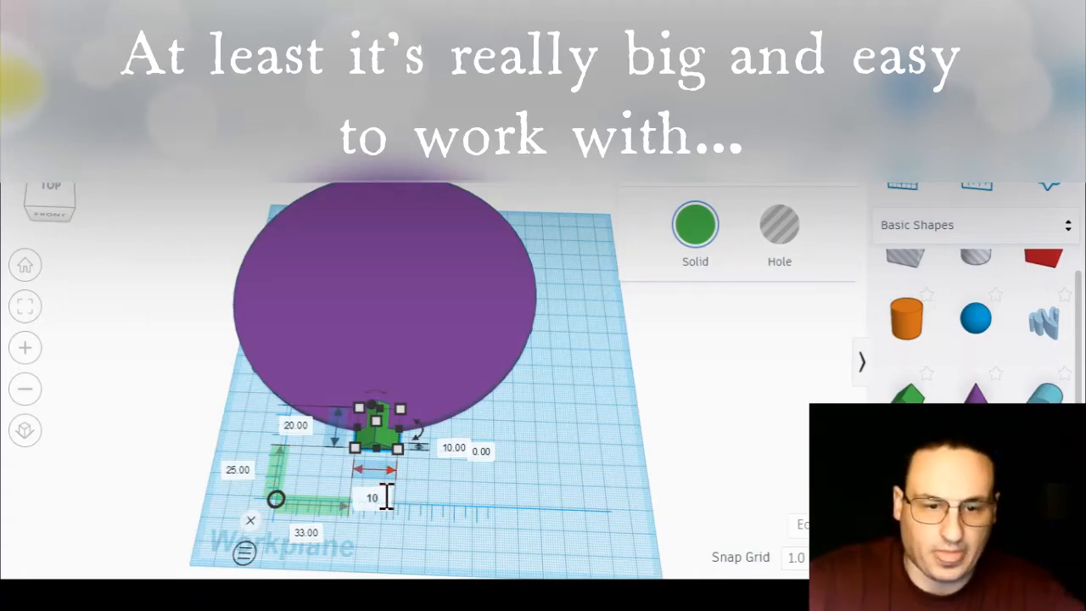
pyautogui.press('Return')
# Set the roof shape's length to 160 mm so it spans the disc
pyautogui.moveTo(417, 504); pyautogui.dragTo(567, 454, button='right')
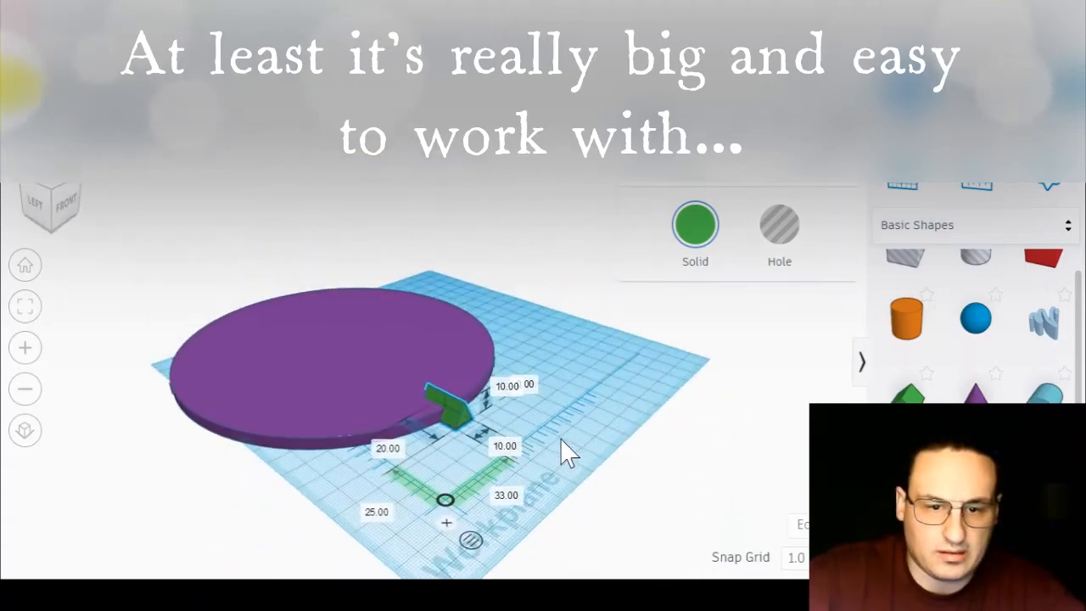
pyautogui.click(25, 309)
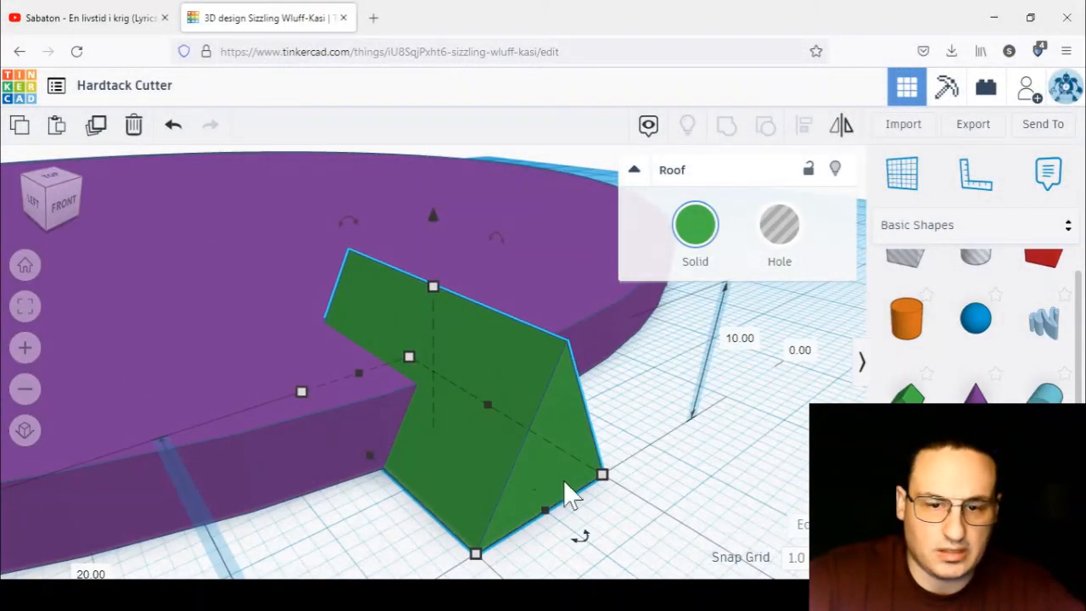
pyautogui.click(24, 390)
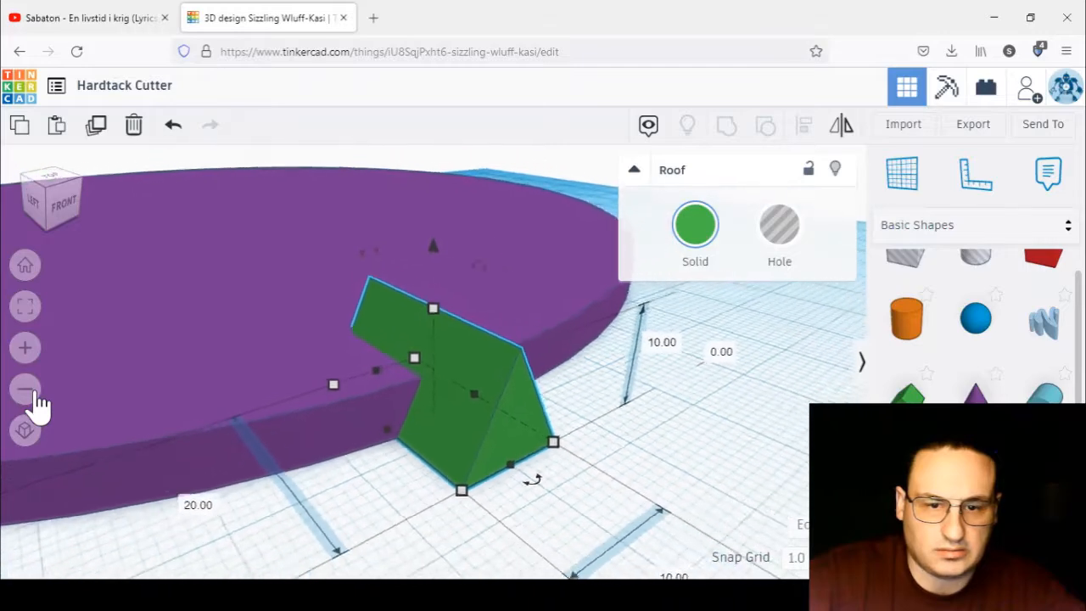
pyautogui.click(230, 477)
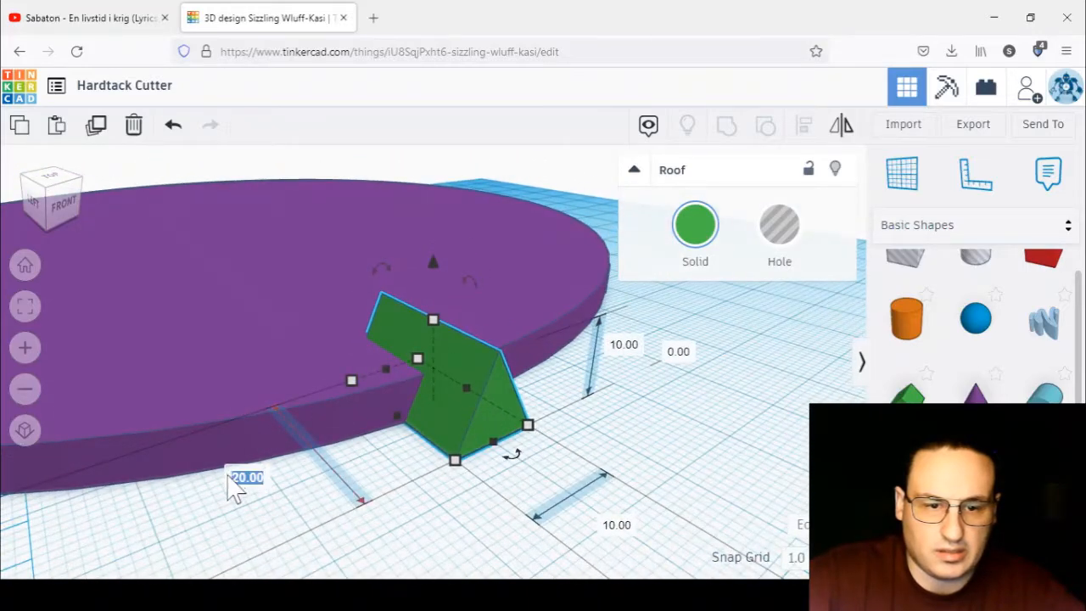
pyautogui.write('160')
pyautogui.press('Return')
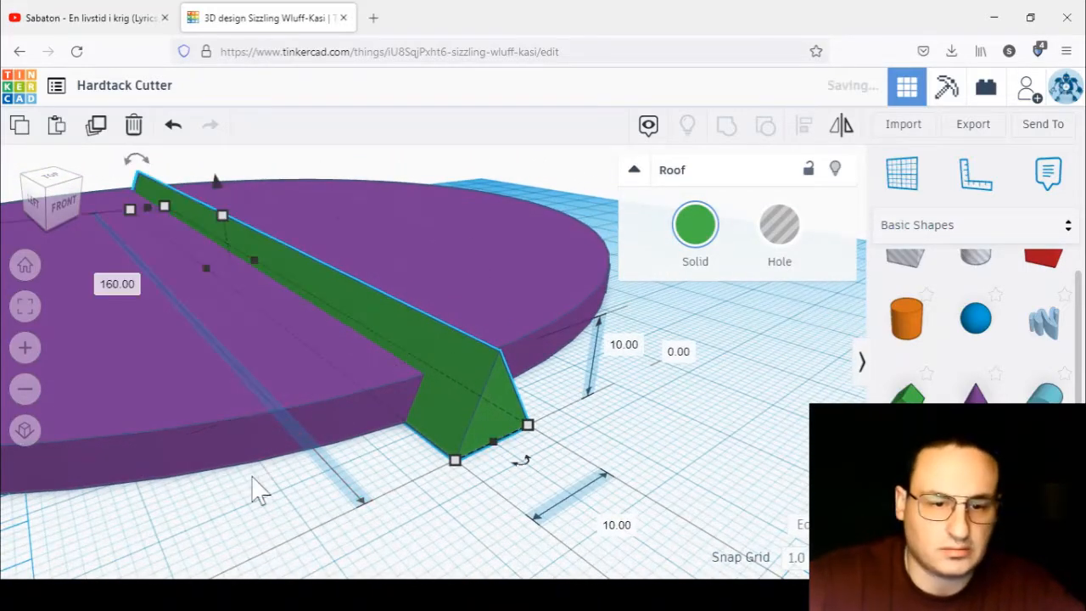
# Move the roof bar back onto the disc and center-align both shapes in width and depth
pyautogui.moveTo(690, 414); pyautogui.dragTo(526, 514, button='right')
pyautogui.click(30, 311)
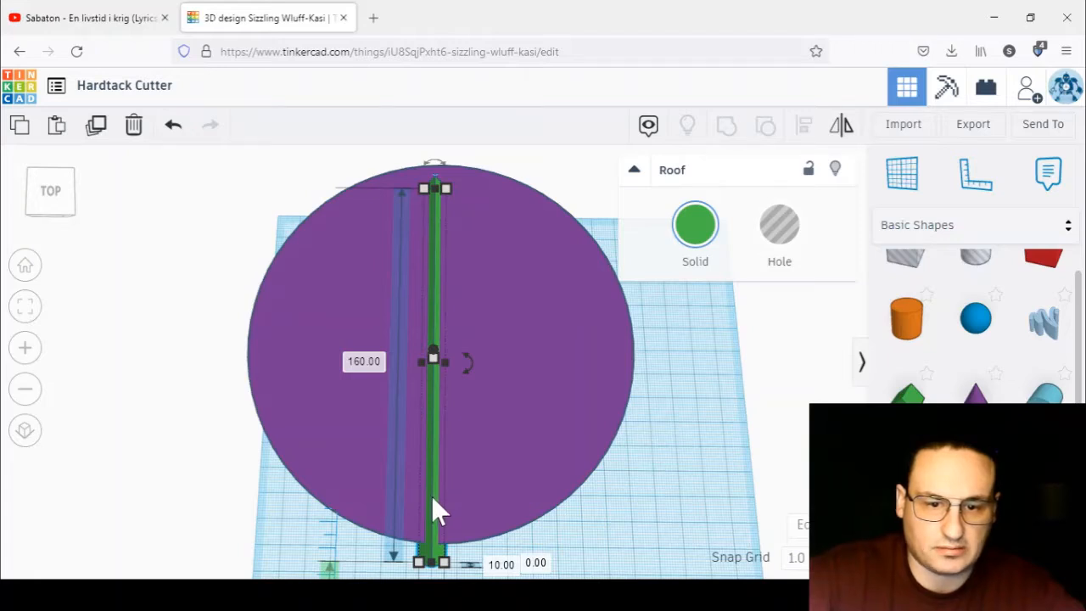
pyautogui.moveTo(435, 562); pyautogui.dragTo(432, 545)
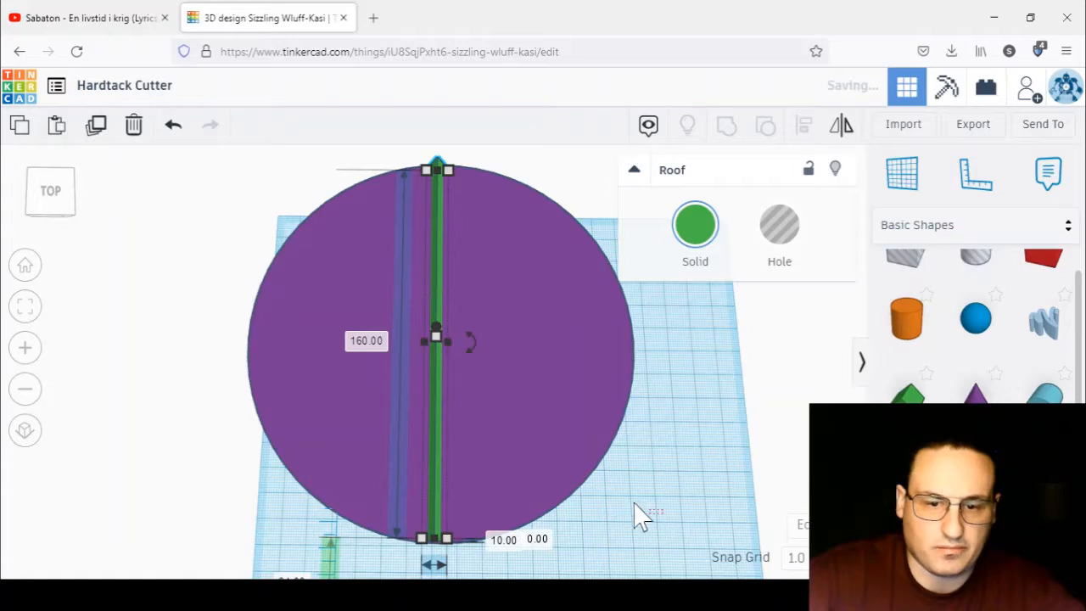
pyautogui.hotkey('ctrl', 'a')
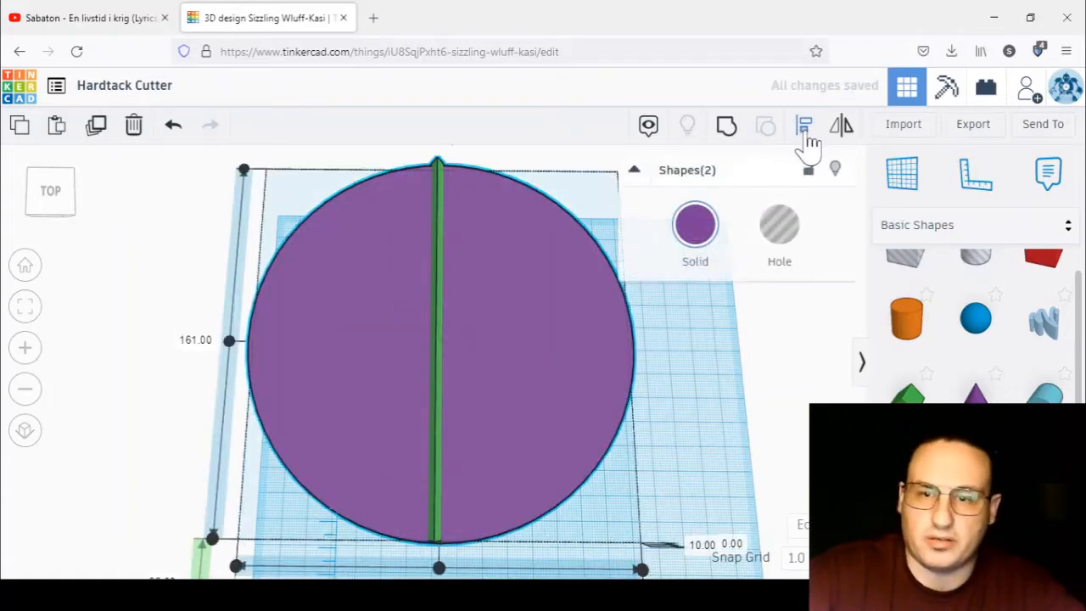
pyautogui.click(439, 568)
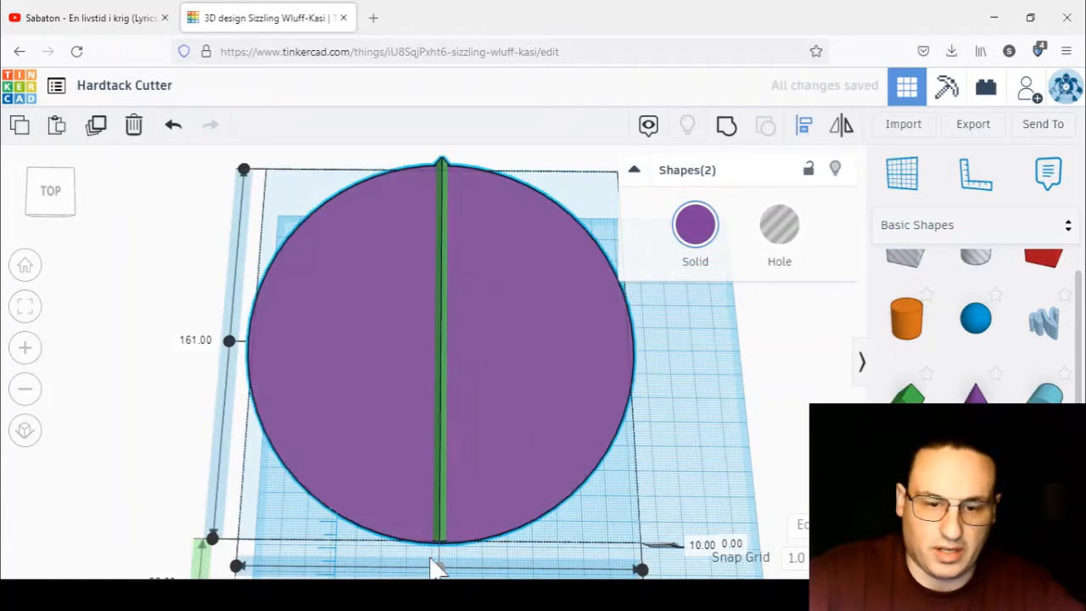
pyautogui.click(230, 341)
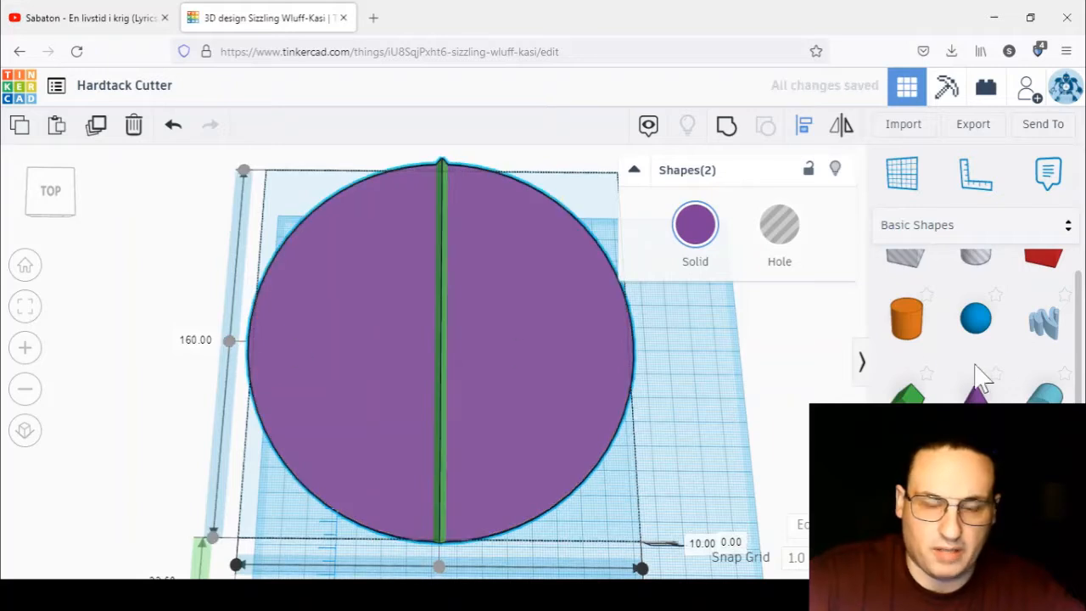
# Duplicate the centered roof bar and rotate the copy 90° to form a cross on the purple disc
pyautogui.click(721, 419)
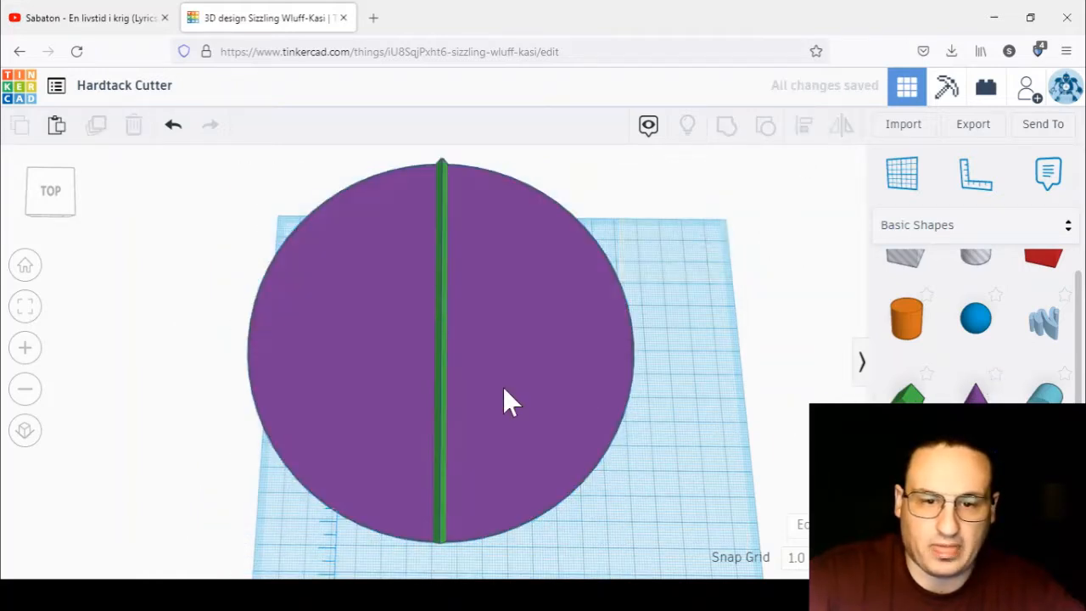
pyautogui.click(441, 431)
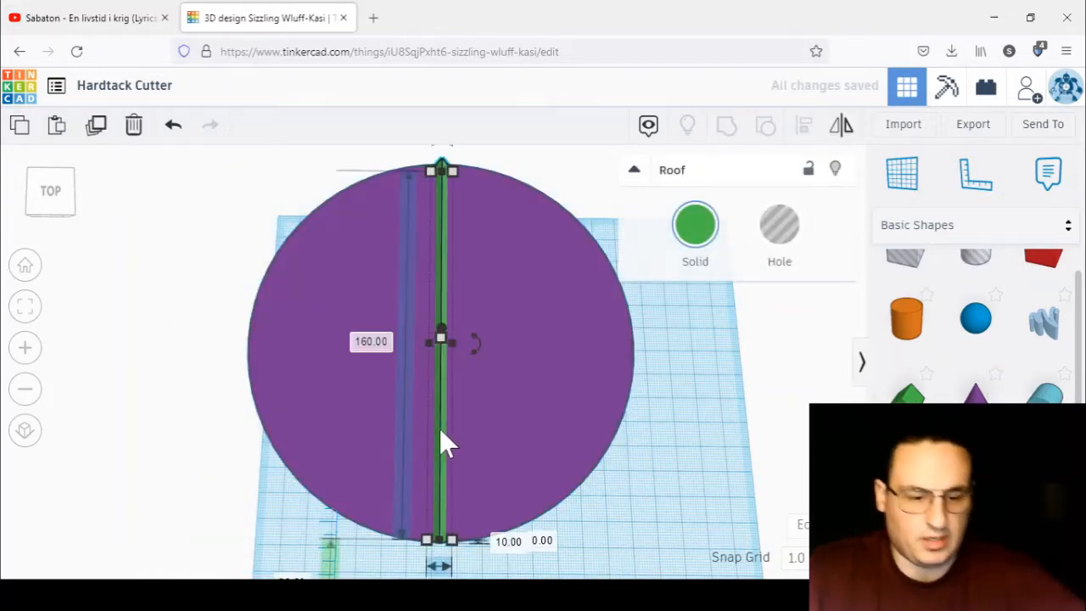
pyautogui.moveTo(476, 340); pyautogui.dragTo(445, 235)
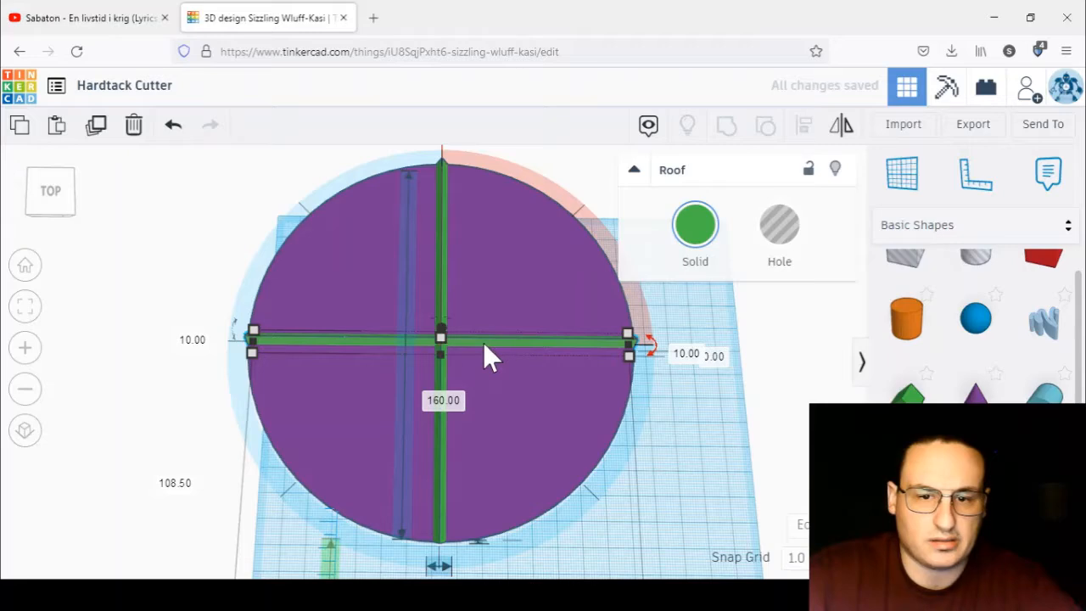
pyautogui.click(664, 432)
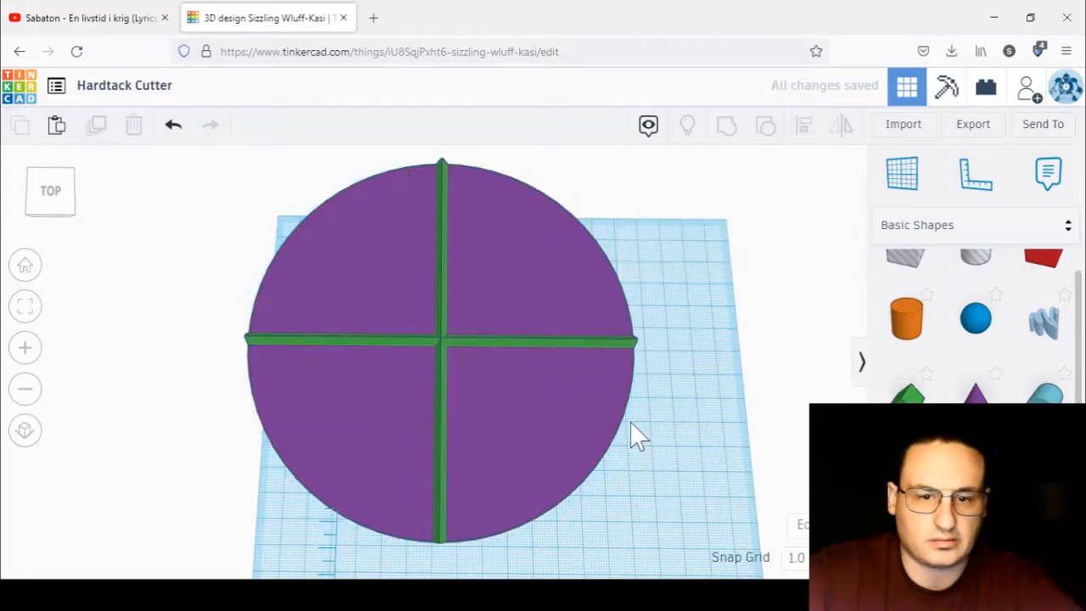
# Group the disc with both crossed roof bars and set the group's solid color to the yellow preset
pyautogui.moveTo(628, 438); pyautogui.dragTo(635, 462, button='right')
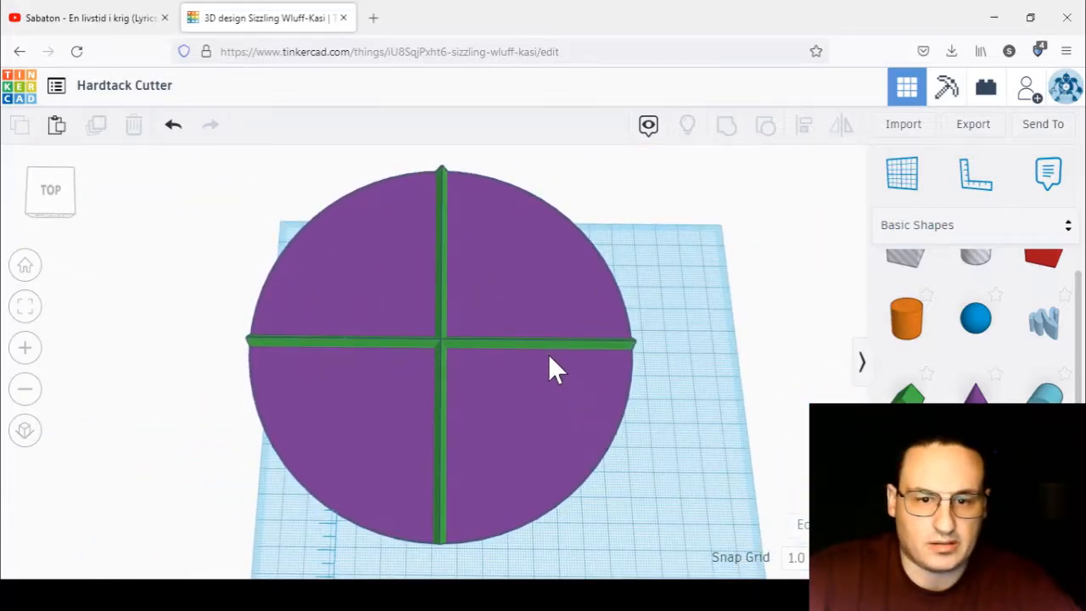
pyautogui.moveTo(669, 454); pyautogui.dragTo(628, 429)
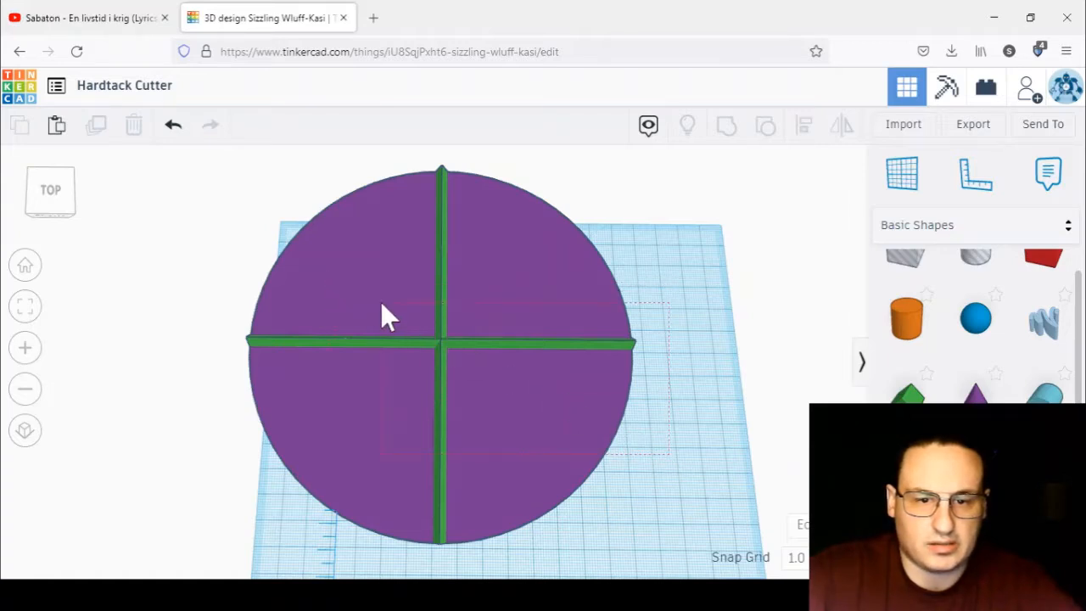
pyautogui.moveTo(381, 303); pyautogui.dragTo(381, 303)
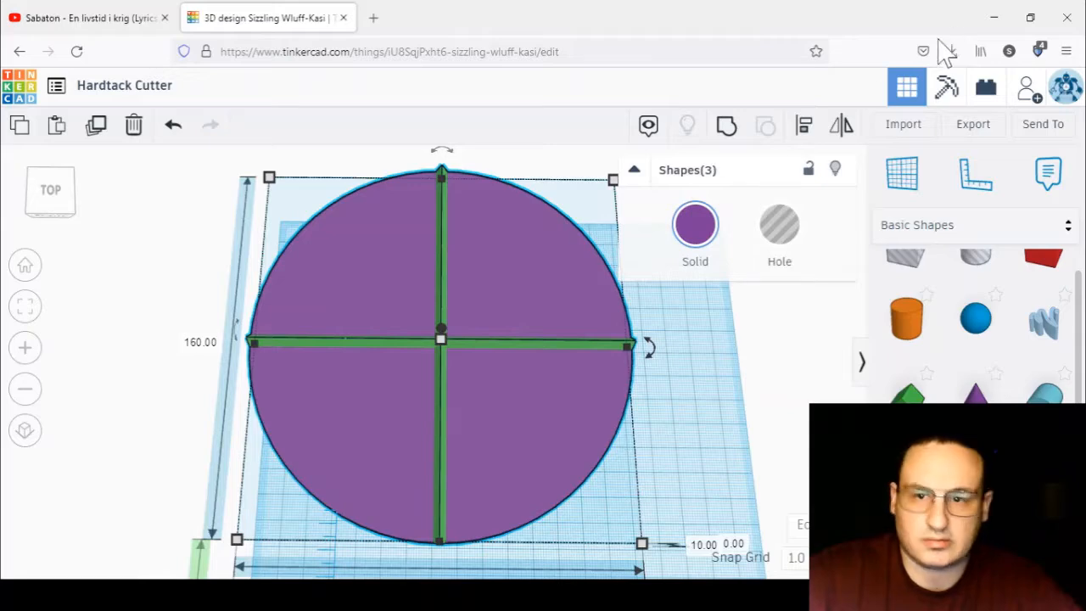
pyautogui.click(725, 129)
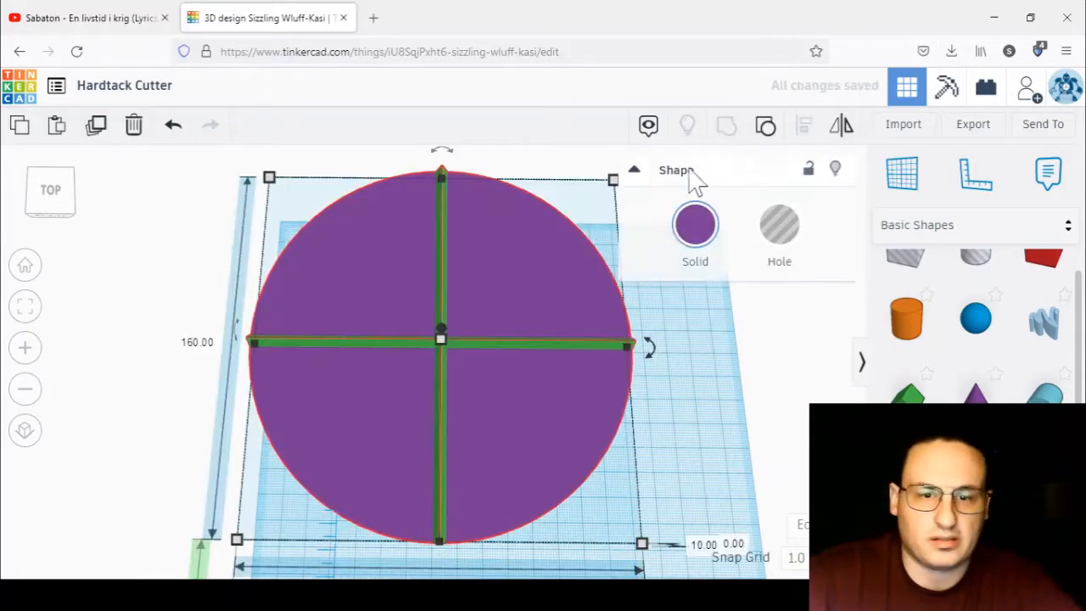
pyautogui.click(698, 240)
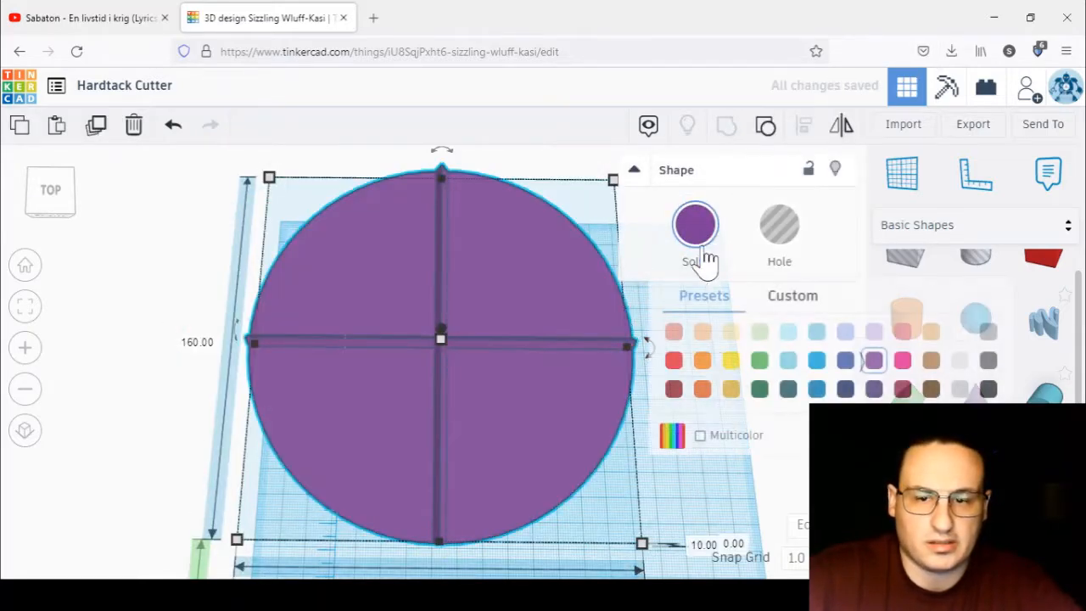
pyautogui.click(727, 365)
pyautogui.moveTo(669, 419); pyautogui.dragTo(676, 300, button='right')
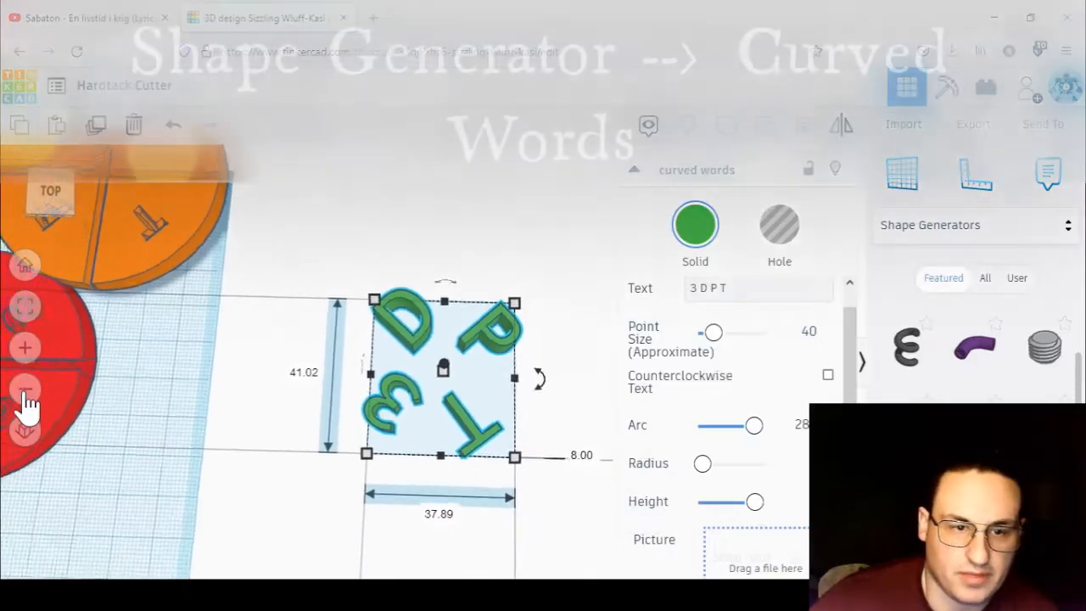
# Move the green curved words "3 D P T" onto the workplane right beside the red cutter
pyautogui.click(26, 392)
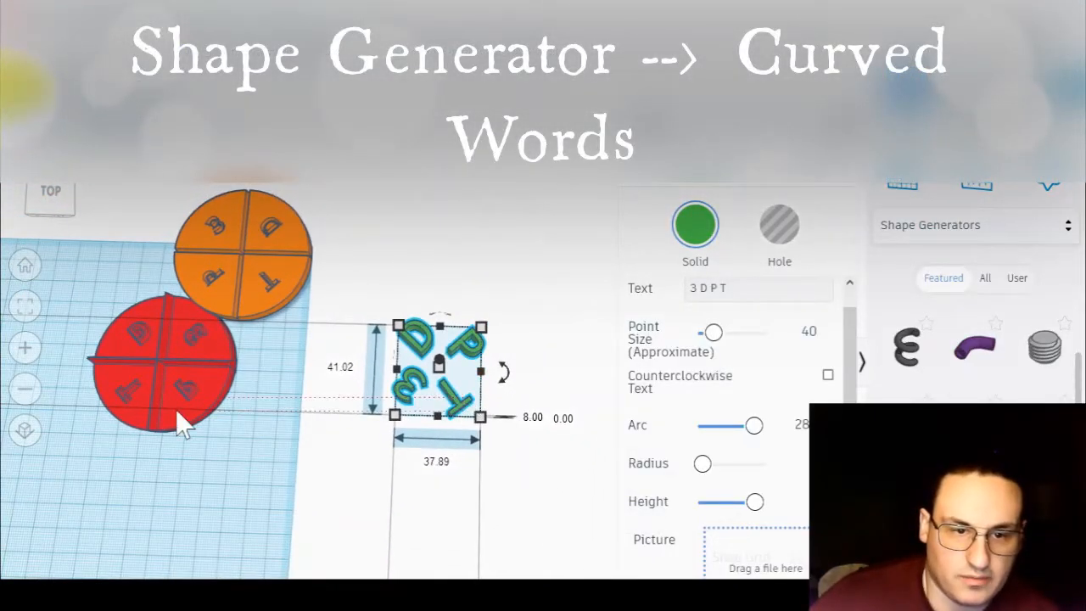
pyautogui.moveTo(465, 411); pyautogui.dragTo(307, 429)
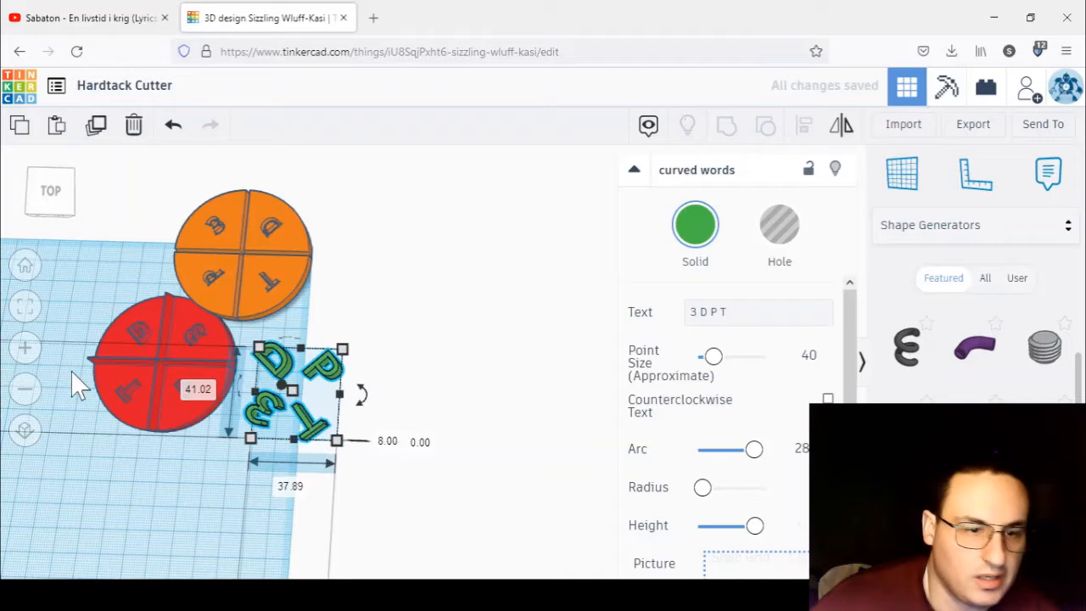
pyautogui.click(22, 314)
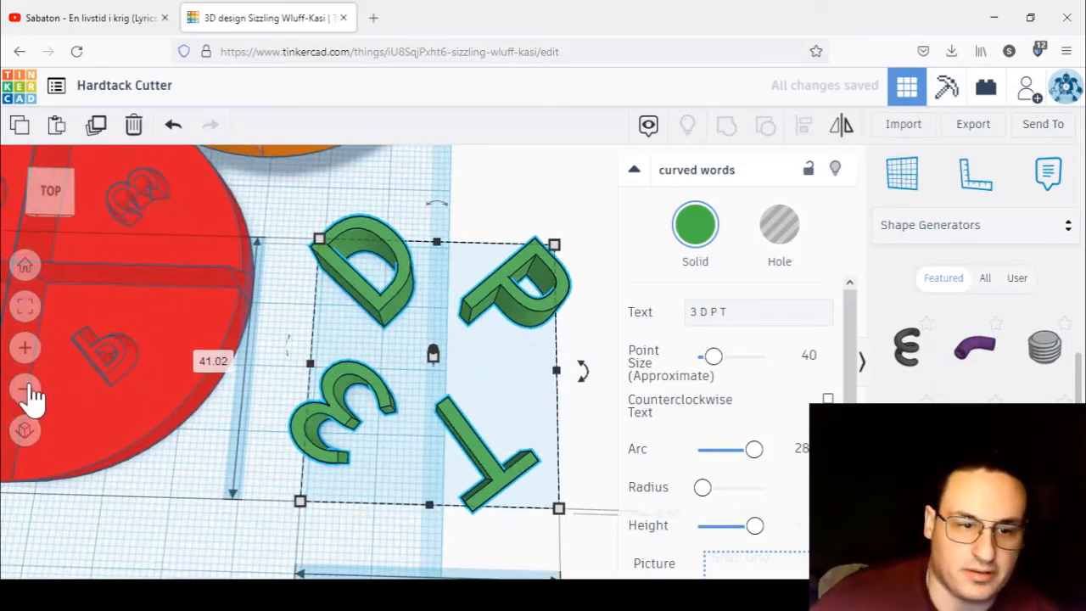
pyautogui.click(30, 394)
# Ungroup the red cutter so its letters are separate from the crossed disc
pyautogui.click(227, 357)
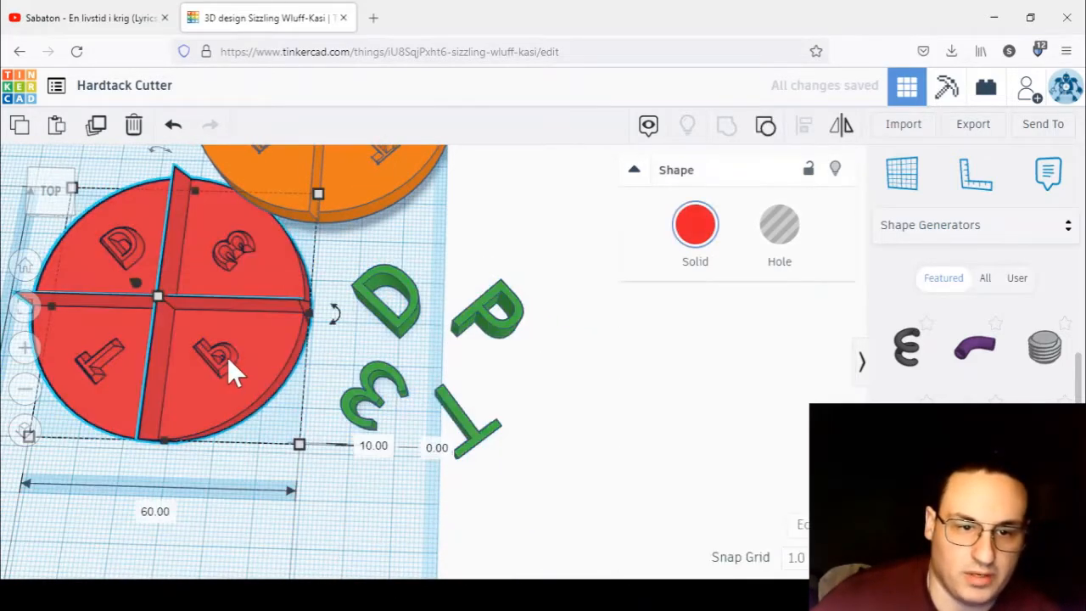
pyautogui.click(765, 127)
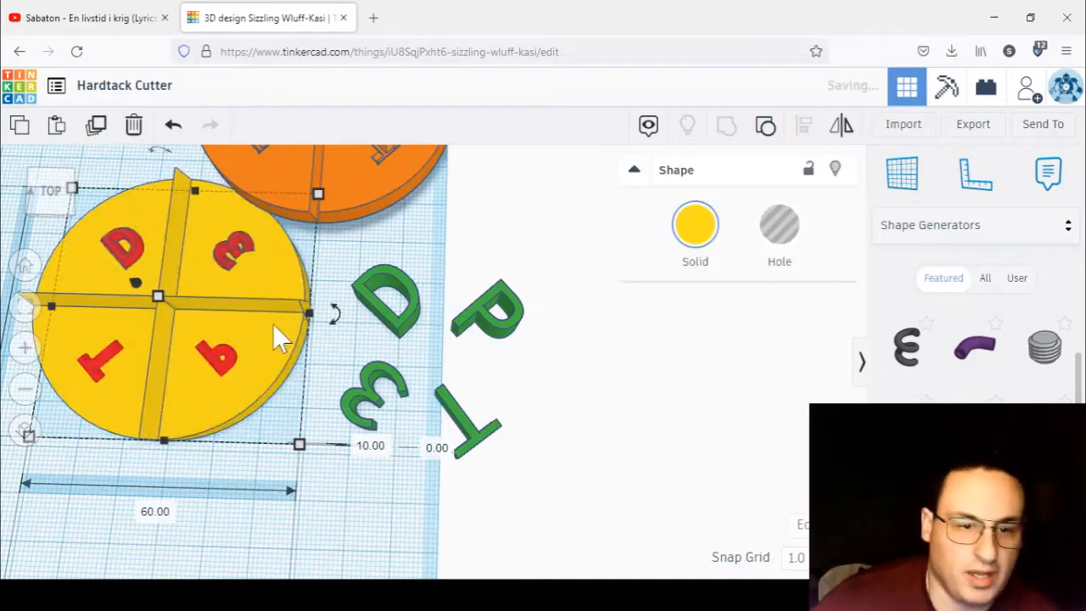
pyautogui.click(258, 487)
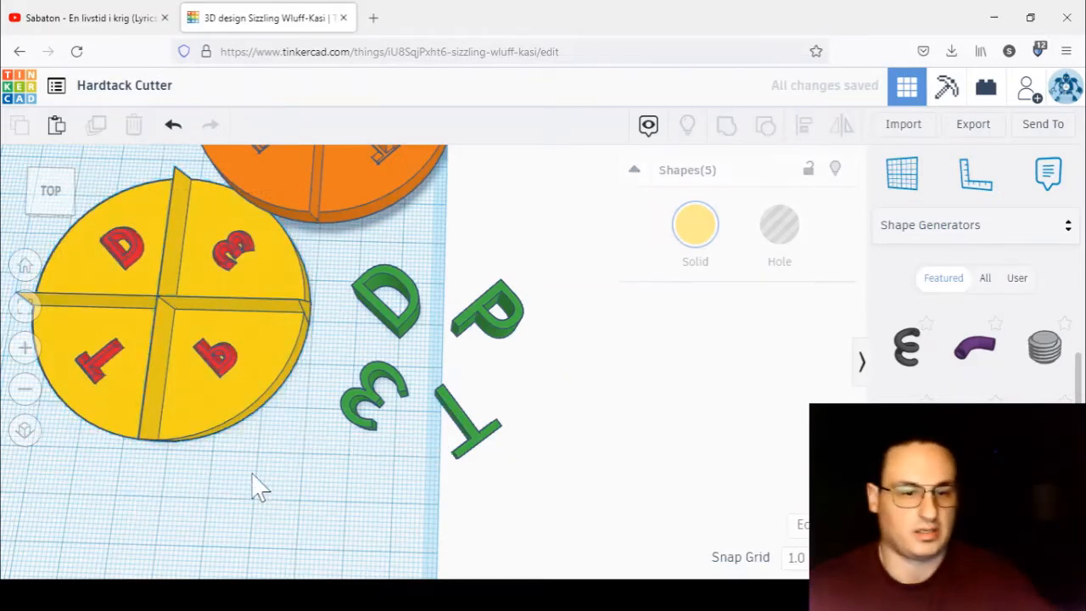
# Delete the four small red letters P, 3, D and T from the yellow crossed disc
pyautogui.click(215, 361)
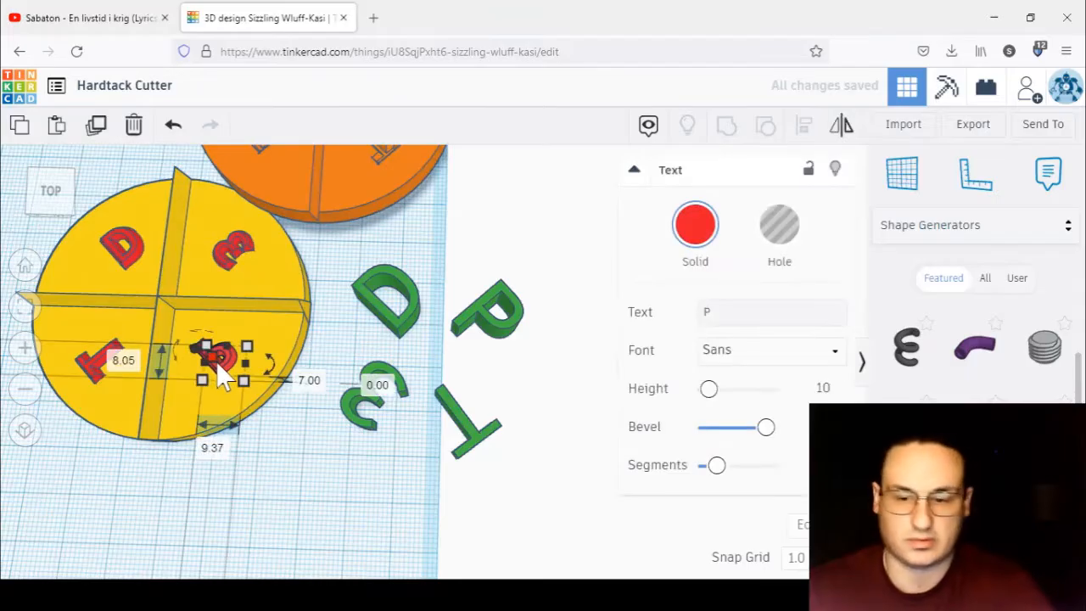
pyautogui.press('Delete')
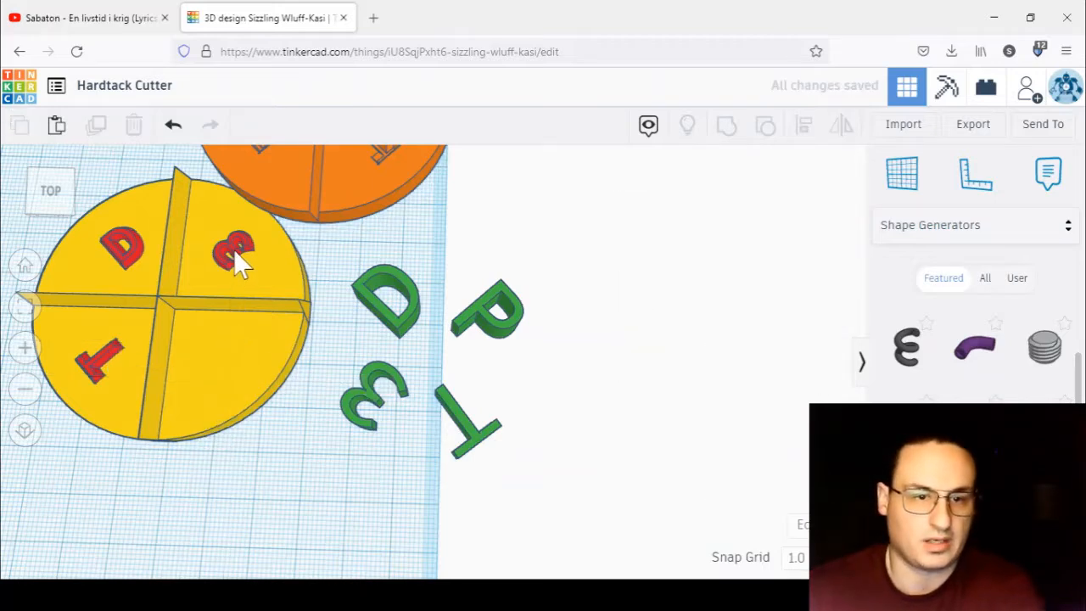
pyautogui.click(232, 250)
pyautogui.press('Delete')
pyautogui.click(124, 252)
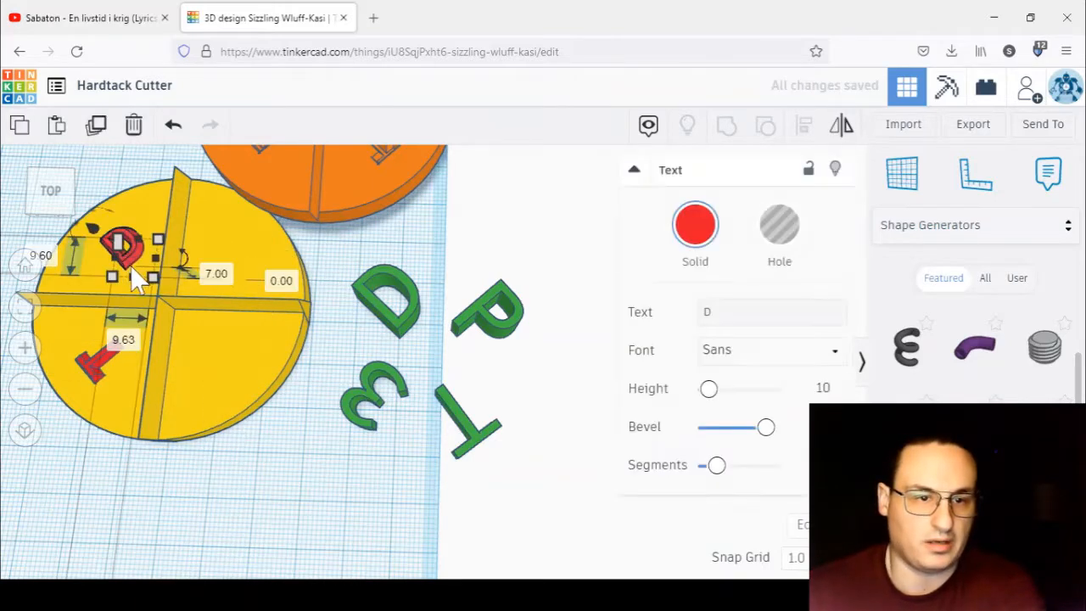
pyautogui.press('Delete')
pyautogui.click(109, 344)
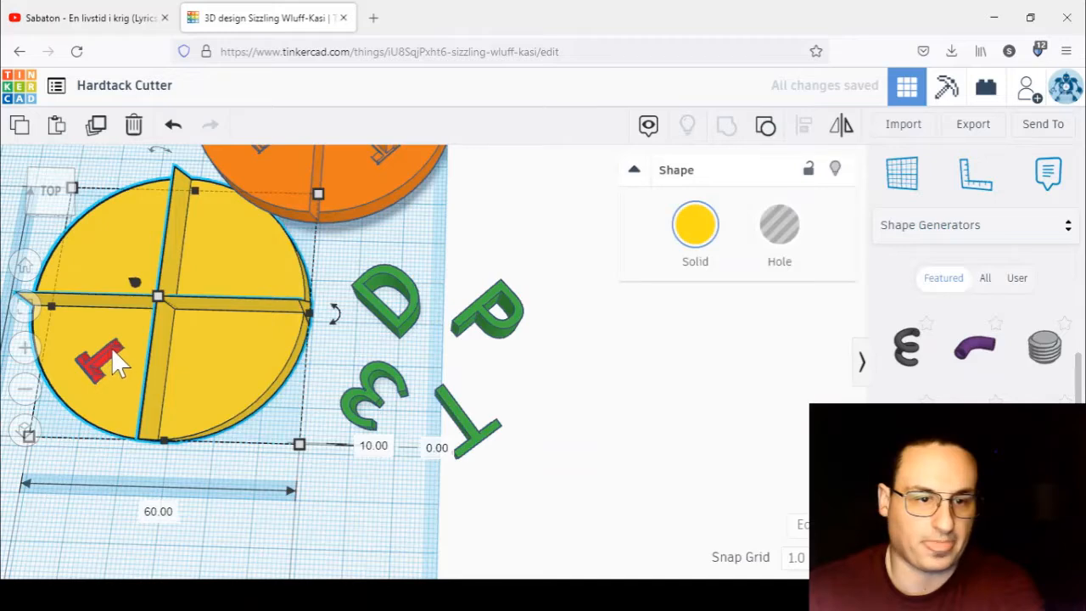
pyautogui.click(110, 346)
pyautogui.press('Delete')
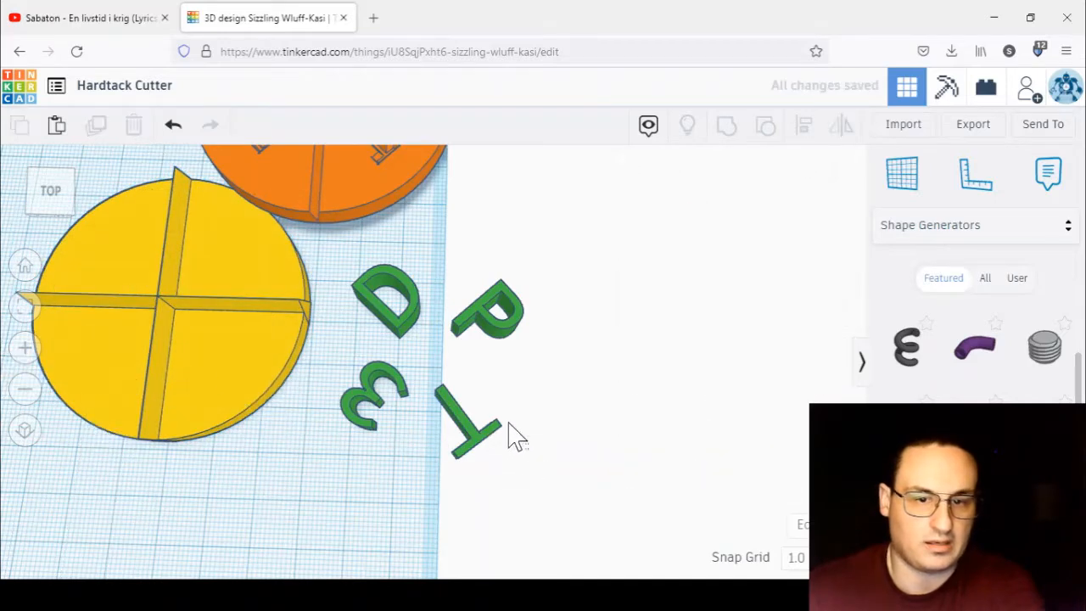
# Mirror the green curved words "3 D P T" horizontally
pyautogui.click(365, 297)
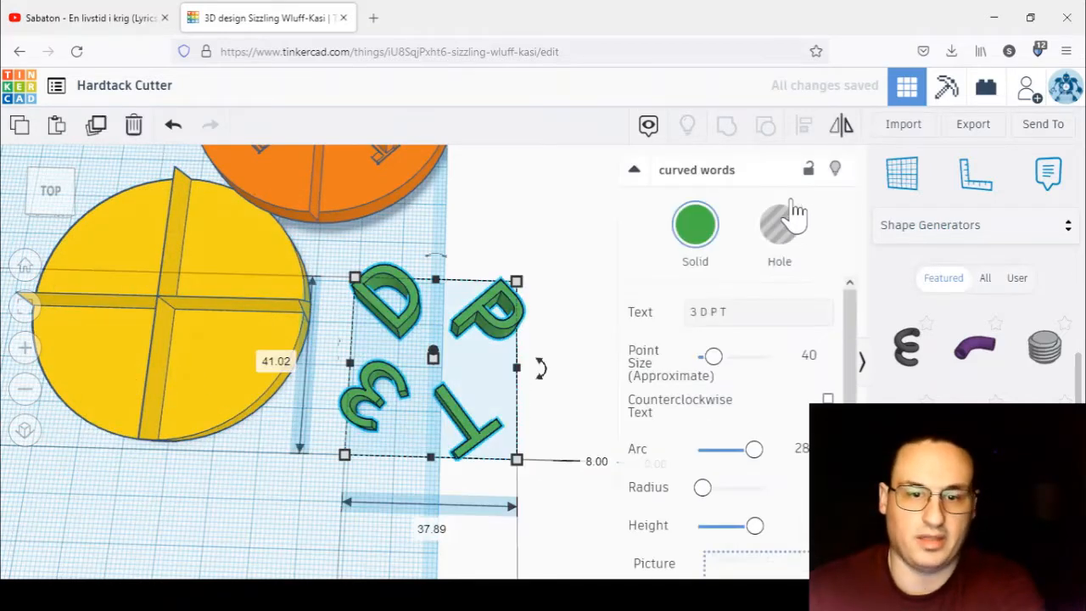
pyautogui.click(851, 128)
pyautogui.click(430, 483)
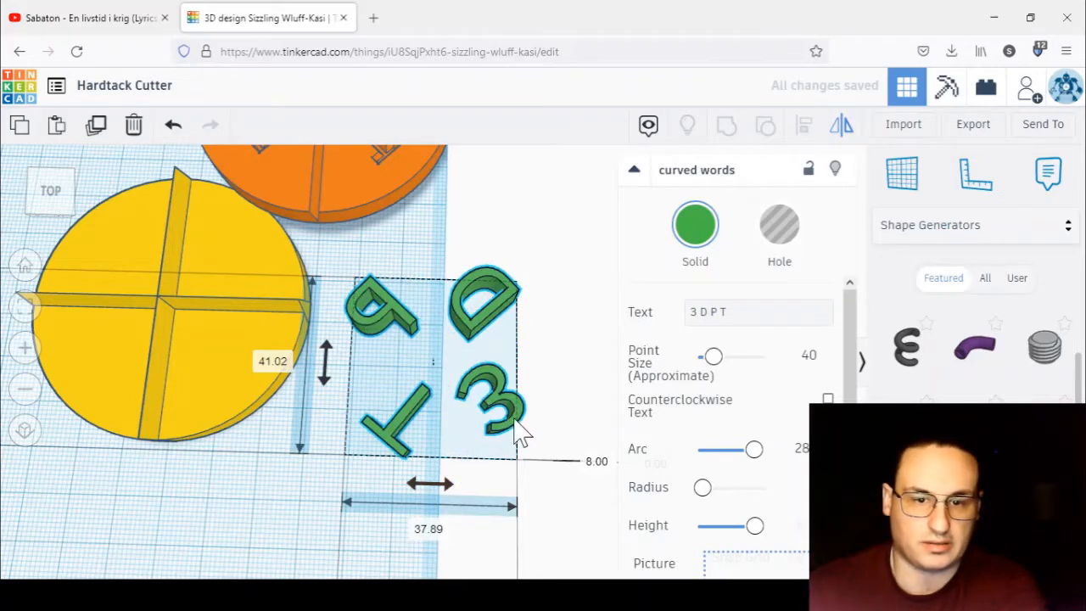
# Move the mirrored curved words onto the yellow disc and set their point size to 35
pyautogui.moveTo(521, 433); pyautogui.dragTo(229, 369)
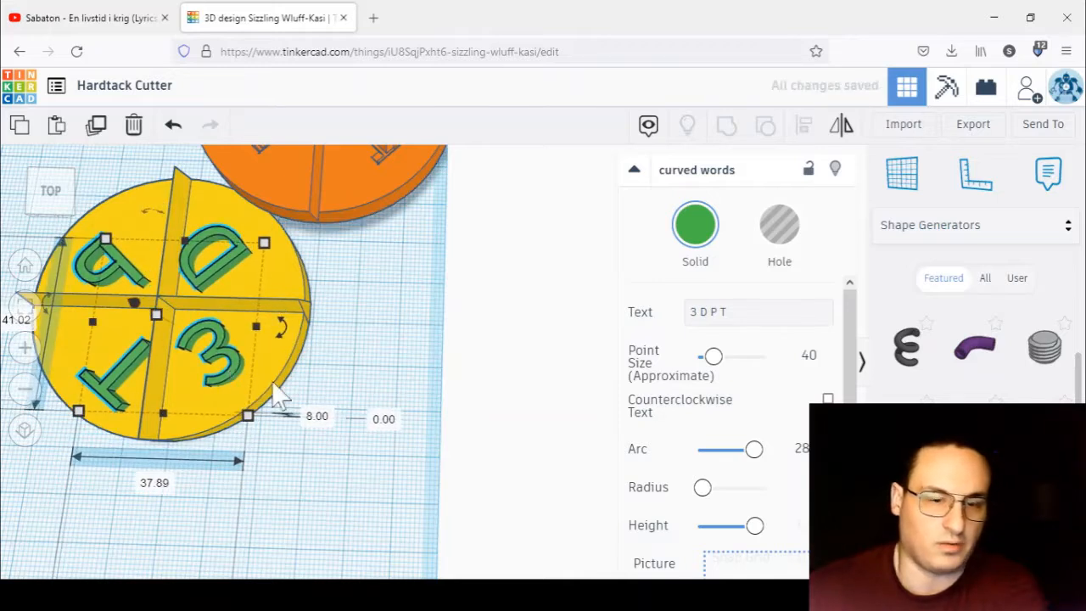
pyautogui.click(808, 357)
pyautogui.press('Return')
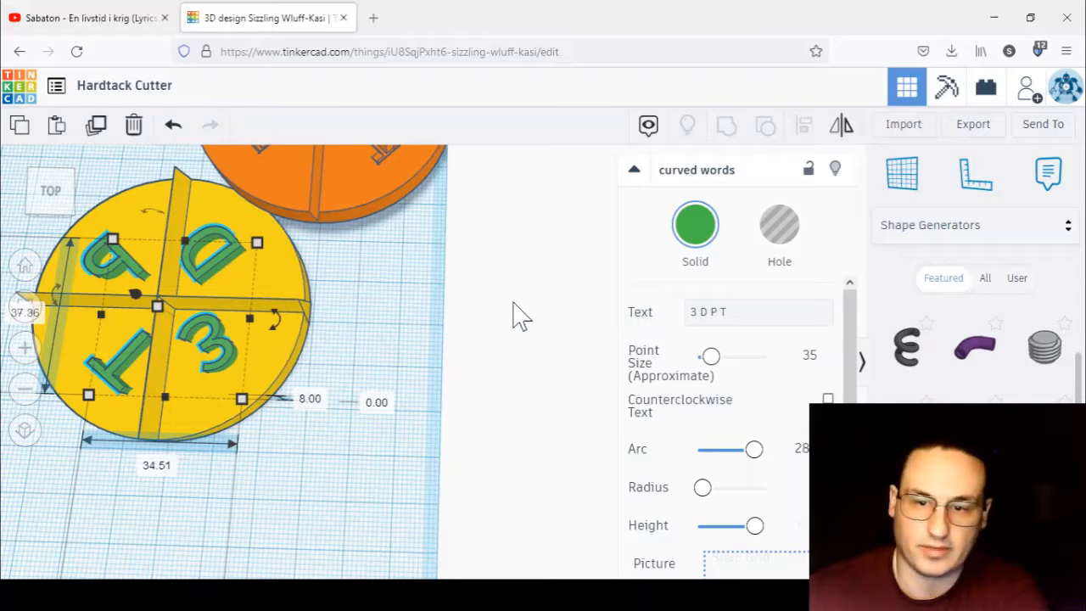
# Set the curved words' arc to 250 and adjust their radius to about 10
pyautogui.moveTo(288, 488); pyautogui.dragTo(255, 458, button='right')
pyautogui.click(24, 307)
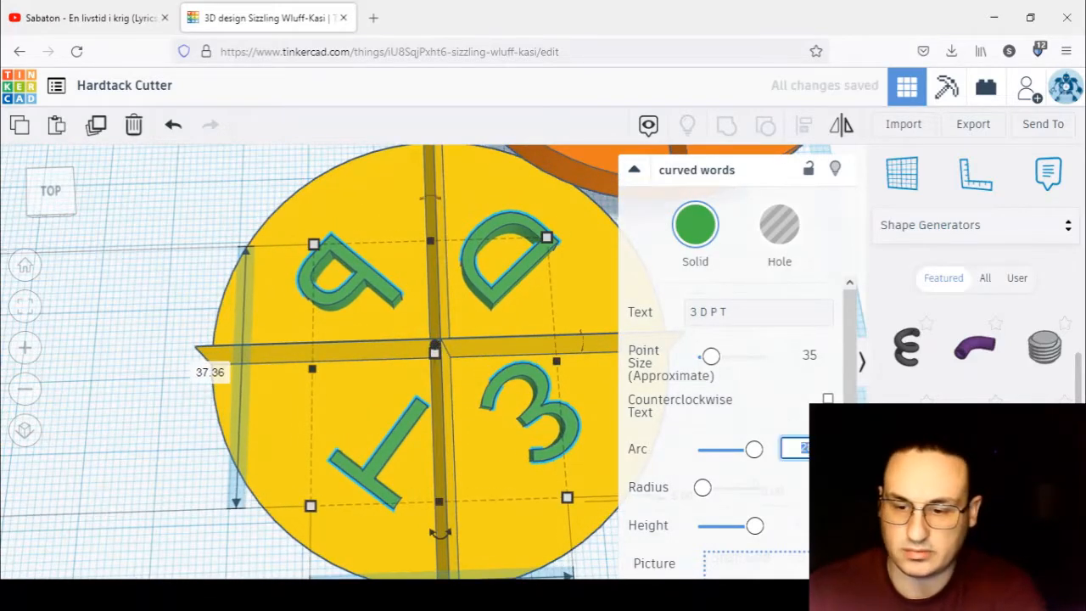
pyautogui.write('350')
pyautogui.press('Return')
pyautogui.click(801, 448)
pyautogui.write('250')
pyautogui.press('Return')
pyautogui.click(699, 488)
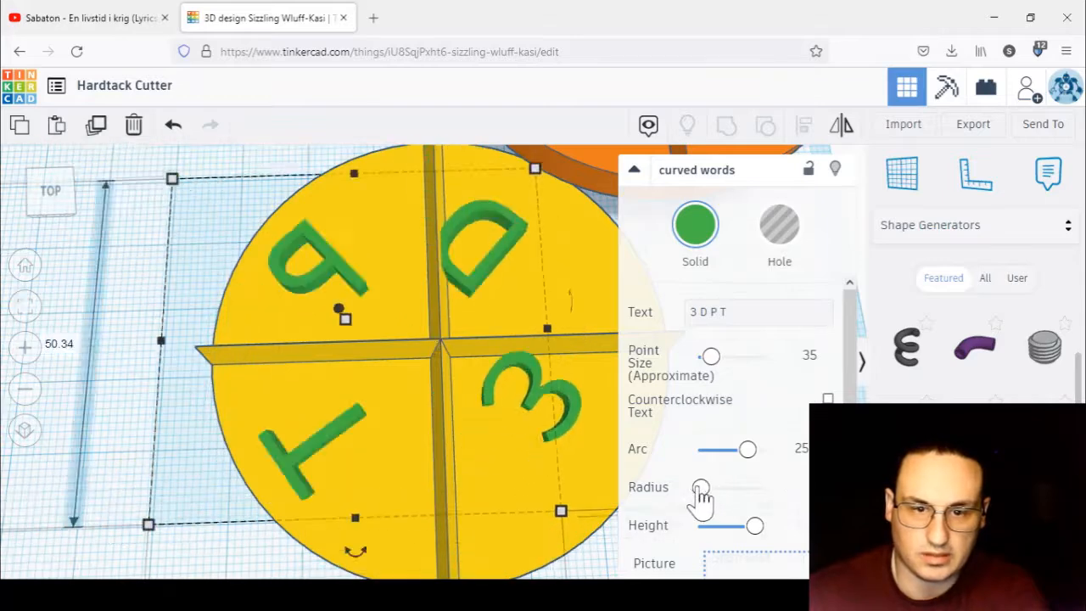
# Center-align the curved words with the yellow crossed disc in width and depth
pyautogui.scroll(-3, 564, 437)
pyautogui.click(607, 416)
pyautogui.moveTo(606, 416); pyautogui.dragTo(356, 323)
pyautogui.click(804, 125)
pyautogui.click(443, 533)
pyautogui.click(270, 363)
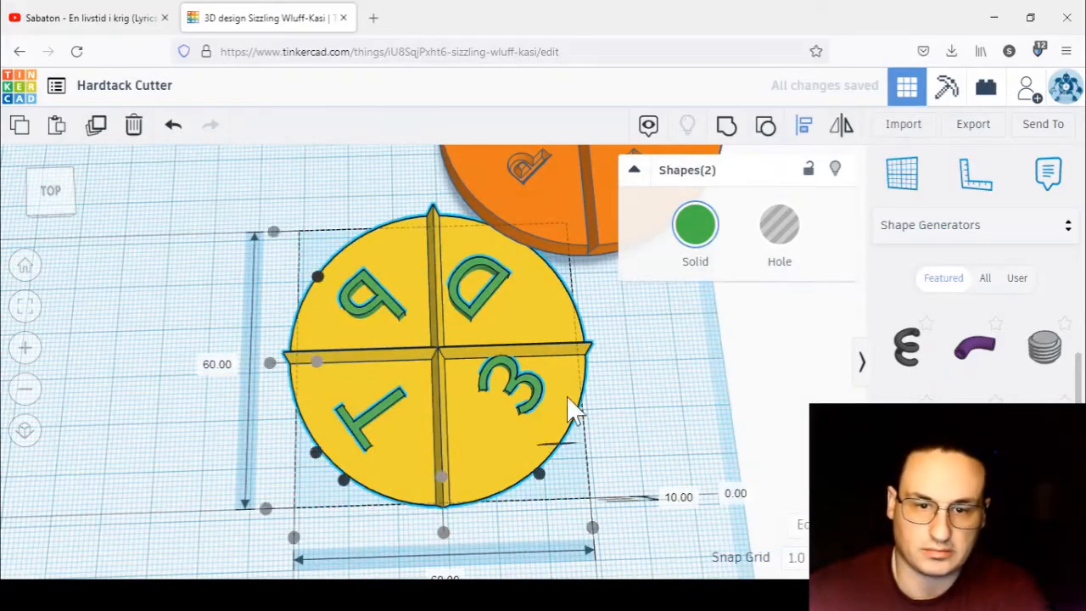
# Set the curved words' arc to 270 and nudge them so one letter sits in each quarter of the disc
pyautogui.click(543, 399)
pyautogui.scroll(-1, 756, 395)
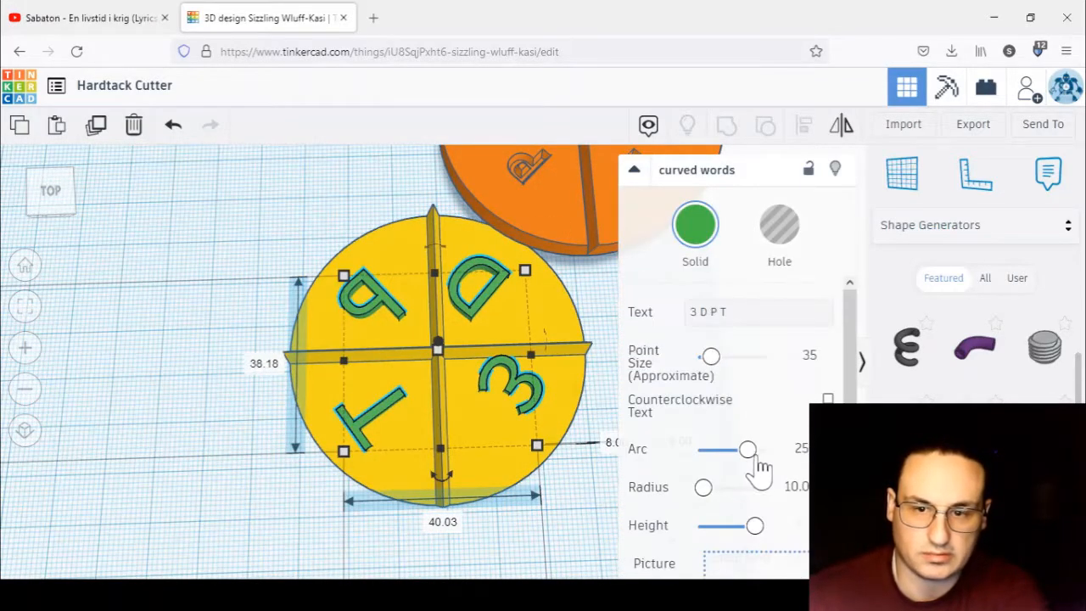
pyautogui.moveTo(750, 452); pyautogui.dragTo(757, 456)
pyautogui.moveTo(516, 402); pyautogui.dragTo(513, 414)
pyautogui.click(805, 449)
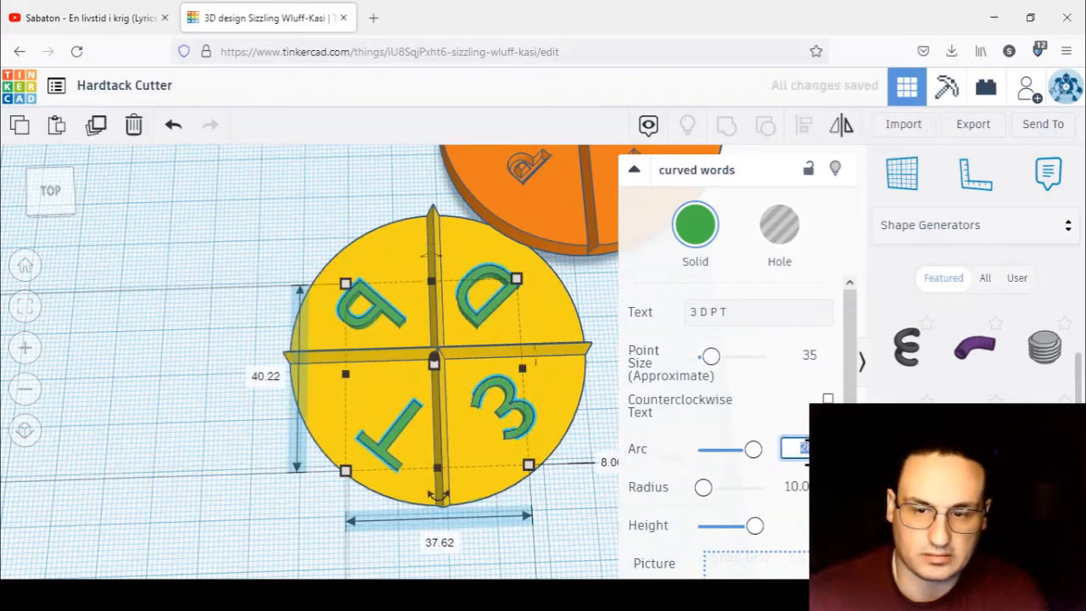
pyautogui.write('270')
pyautogui.press('Return')
pyautogui.moveTo(394, 319); pyautogui.dragTo(399, 316)
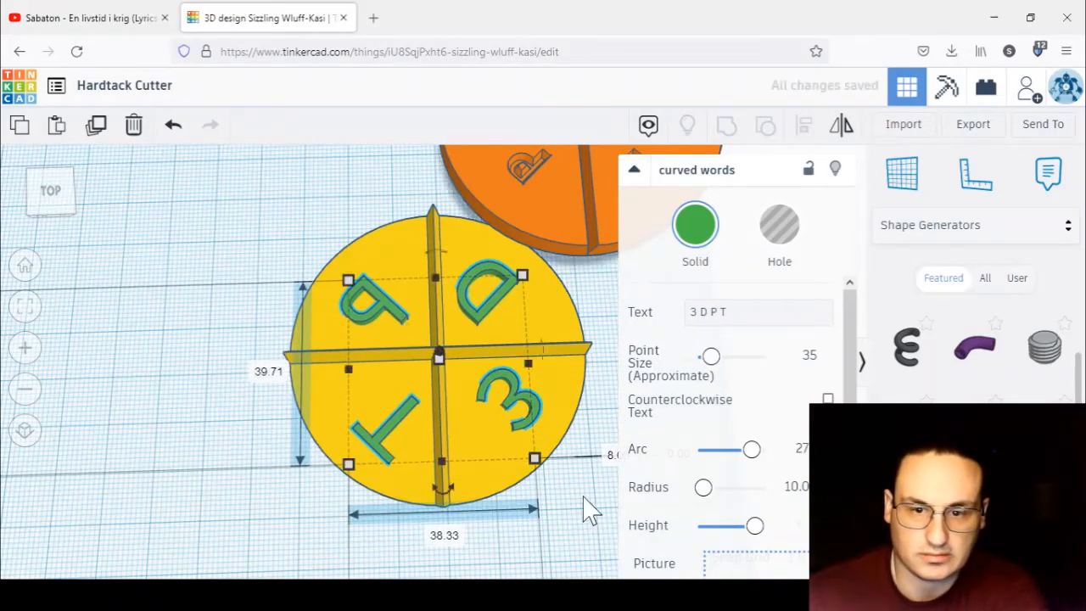
# Set the overall height of the curved words to 6 mm
pyautogui.moveTo(582, 496); pyautogui.dragTo(497, 420, button='right')
pyautogui.click(549, 478)
pyautogui.write('6')
pyautogui.press('Return')
# Select the curved words together with the yellow crossed disc and group them into one cutter
pyautogui.moveTo(547, 387); pyautogui.dragTo(628, 492, button='right')
pyautogui.click(591, 424)
pyautogui.click(514, 407)
pyautogui.click(604, 433)
pyautogui.moveTo(628, 509); pyautogui.dragTo(492, 382)
pyautogui.click(727, 127)
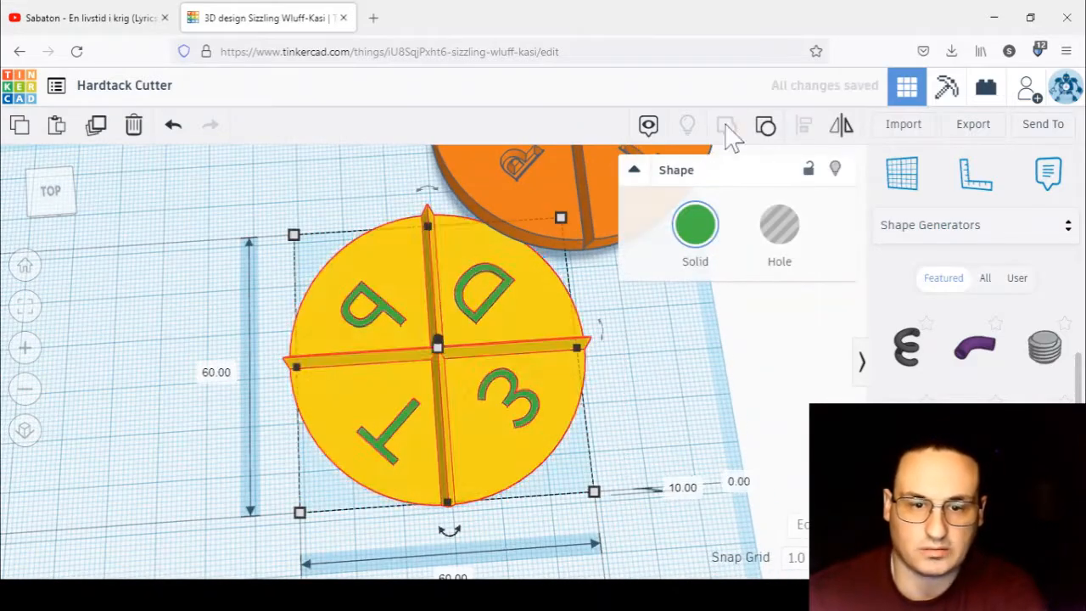
# Ungroup the orange disc and delete the cross and letter shapes cut into it, keeping only the plain disc
pyautogui.click(560, 204)
pyautogui.click(766, 126)
pyautogui.press('Delete')
pyautogui.hotkey('ctrl', 'z')
pyautogui.click(585, 199)
pyautogui.press('Delete')
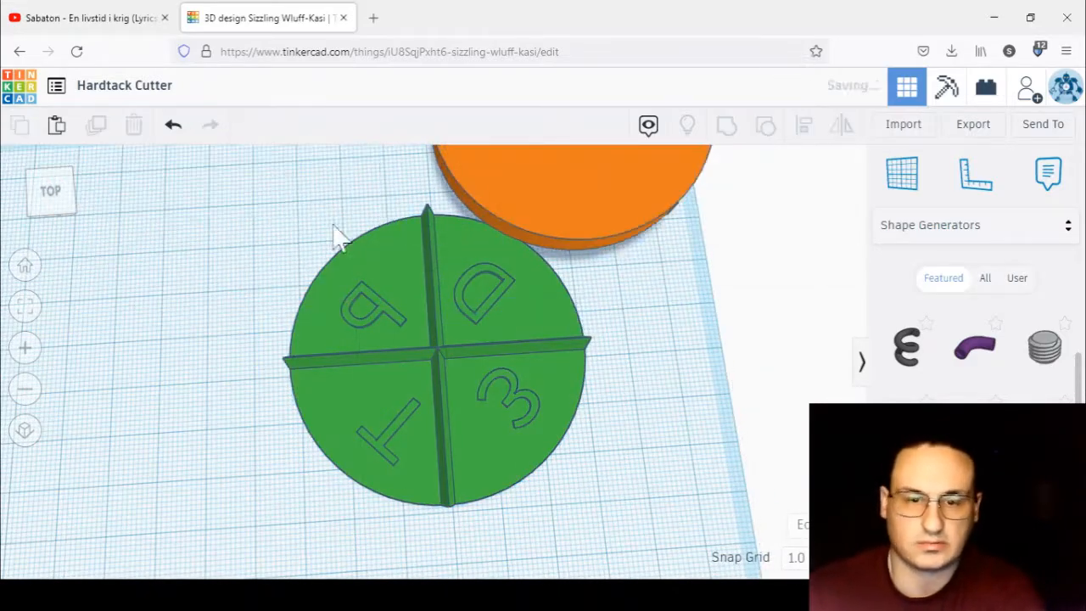
# Move the green lettered cutter away to one side and reposition the plain orange disc on the workplane
pyautogui.moveTo(497, 378); pyautogui.dragTo(85, 357)
pyautogui.moveTo(517, 195); pyautogui.dragTo(314, 382)
pyautogui.press('f')
pyautogui.moveTo(83, 357); pyautogui.dragTo(102, 306, button='right')
# Duplicate the green lettered cutter and position the copy directly underneath the plain orange disc
pyautogui.click(193, 444)
pyautogui.hotkey('ctrl', 'd')
pyautogui.moveTo(174, 444); pyautogui.dragTo(471, 466)
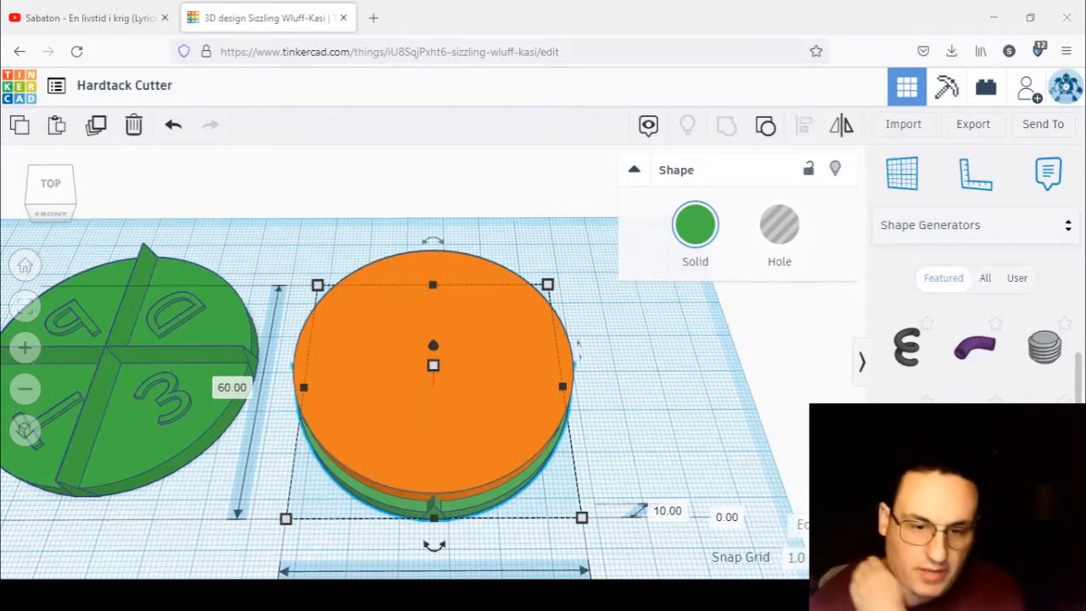
pyautogui.click(416, 522)
pyautogui.moveTo(421, 515); pyautogui.dragTo(412, 506)
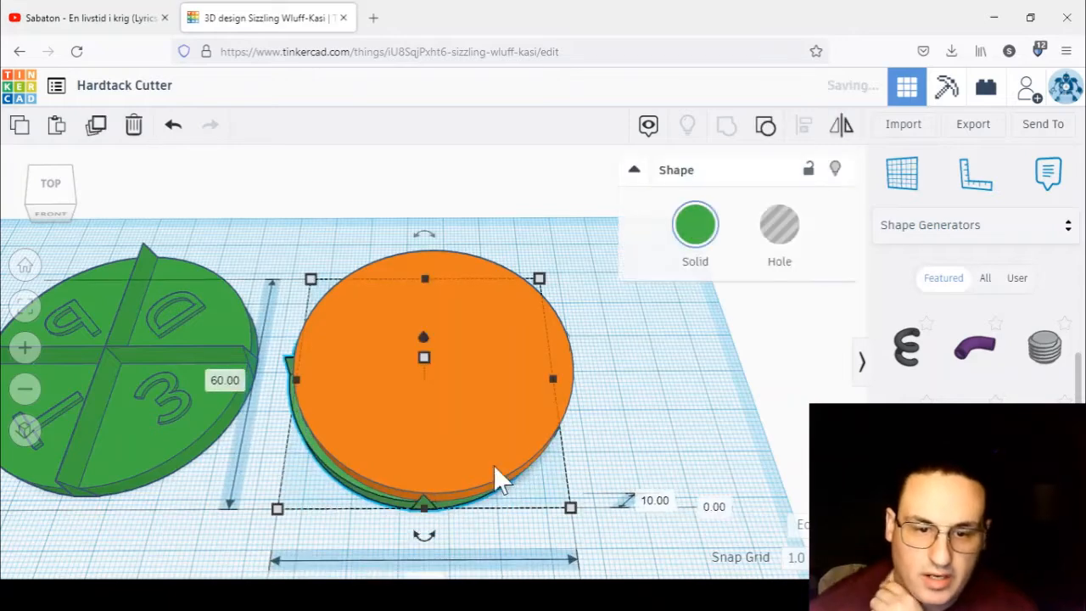
# Turn the cutter copy under the orange disc into a hole and centre-align it with the disc along its width
pyautogui.click(777, 238)
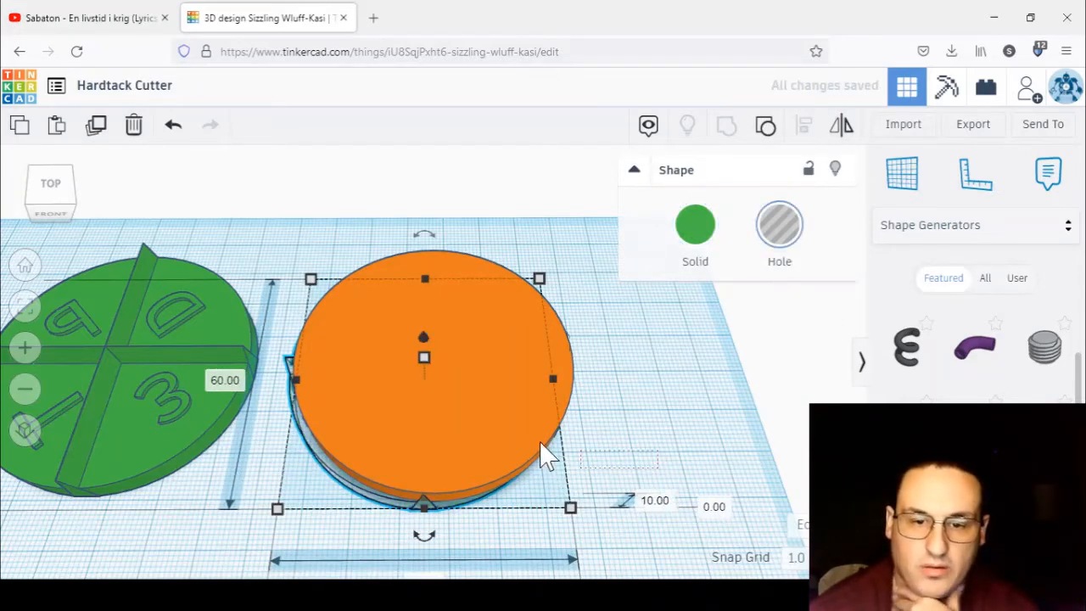
pyautogui.keyDown('shift'); pyautogui.click(443, 429); pyautogui.keyUp('shift')
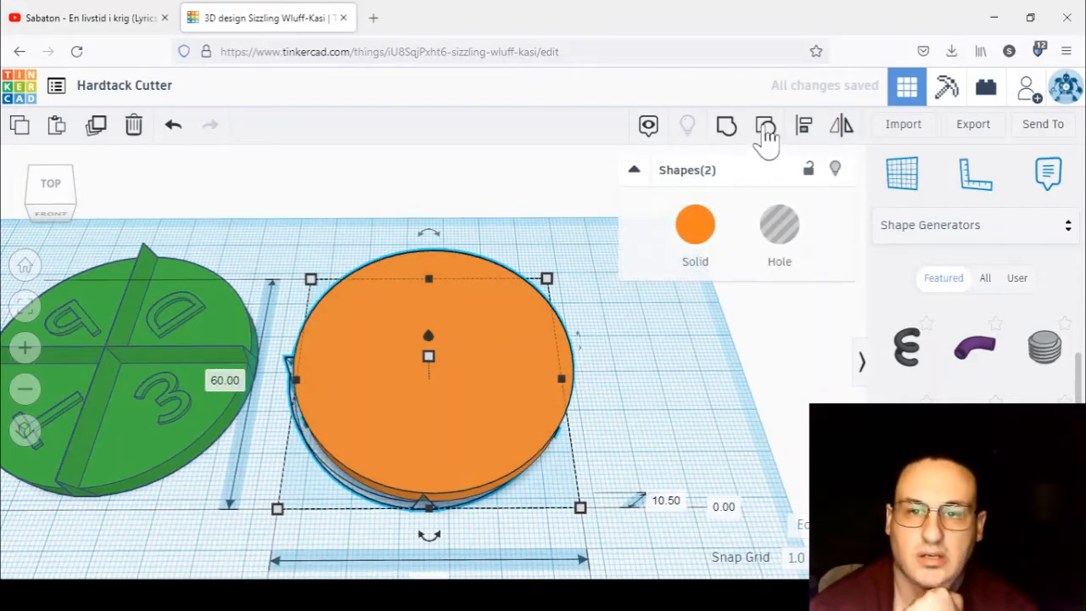
pyautogui.click(802, 127)
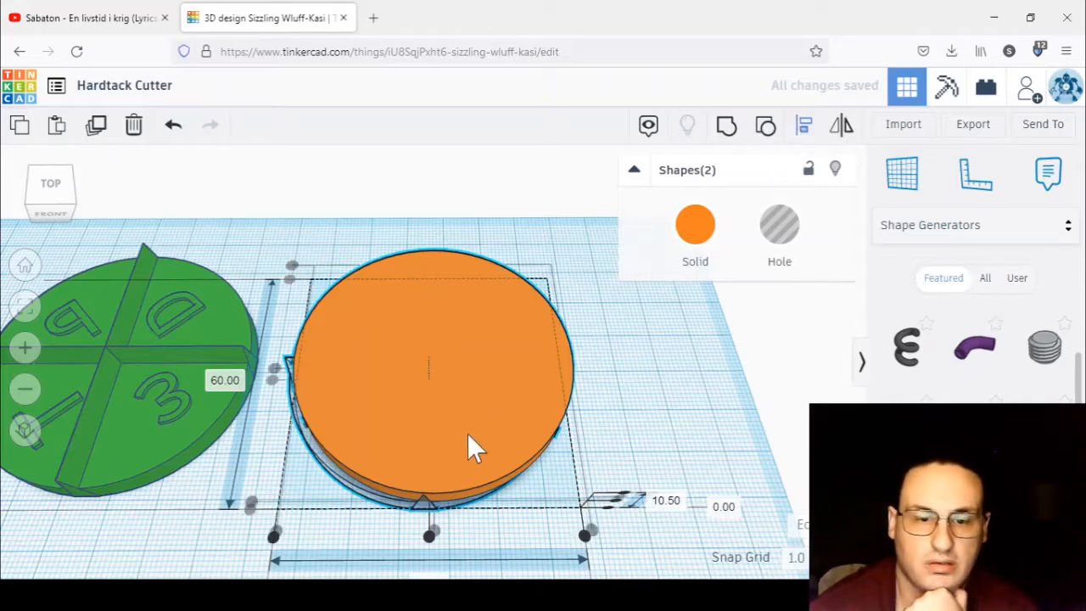
pyautogui.click(435, 557)
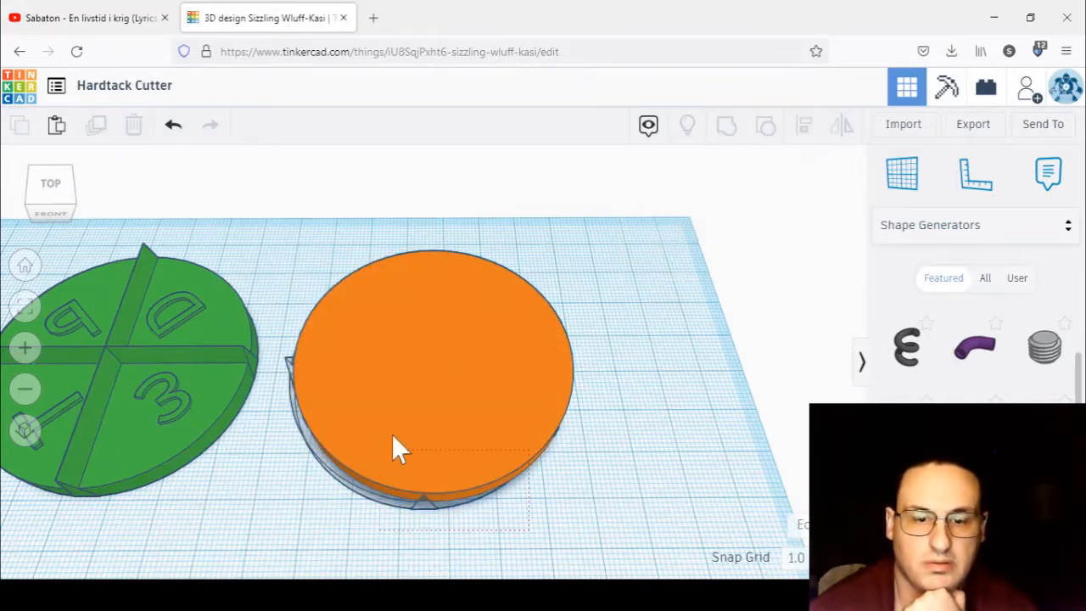
pyautogui.moveTo(392, 438); pyautogui.dragTo(386, 437)
pyautogui.click(802, 128)
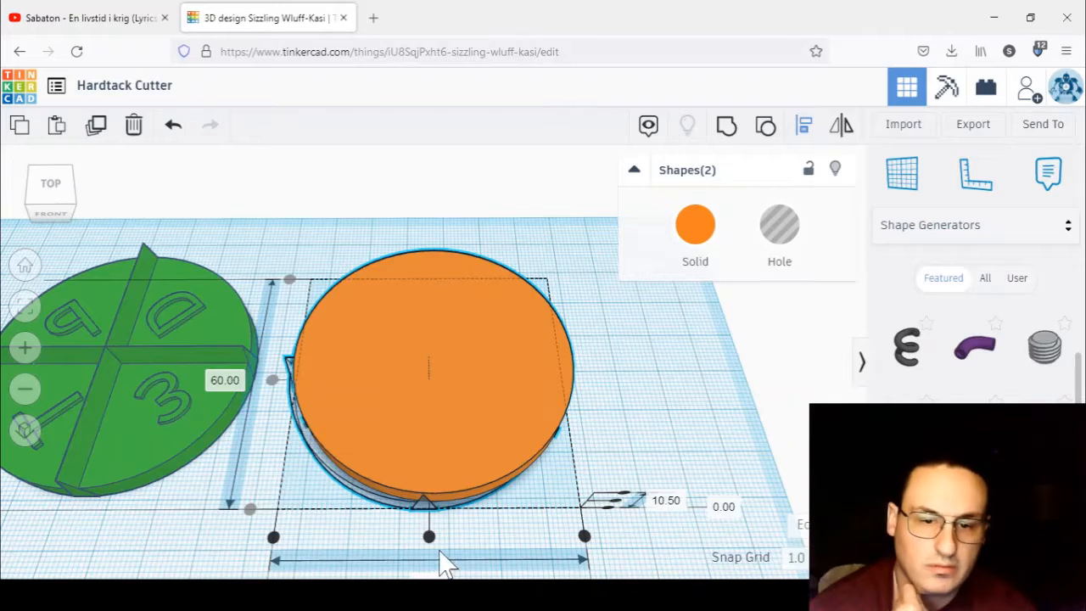
pyautogui.click(431, 537)
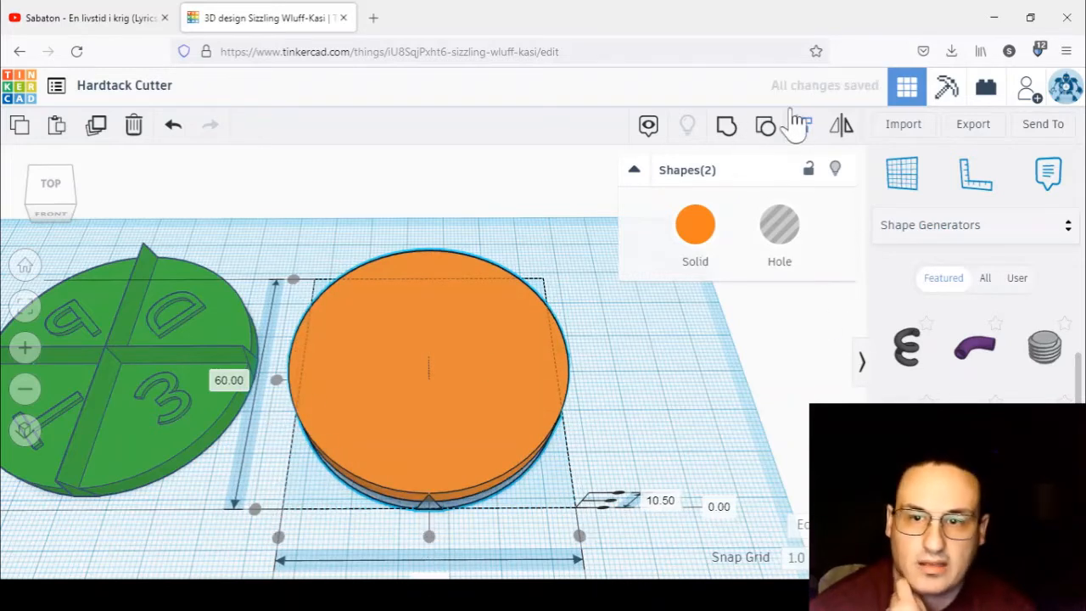
# Select the orange disc together with the cutter-shaped hole and group them to cut the impression into the disc
pyautogui.click(638, 430)
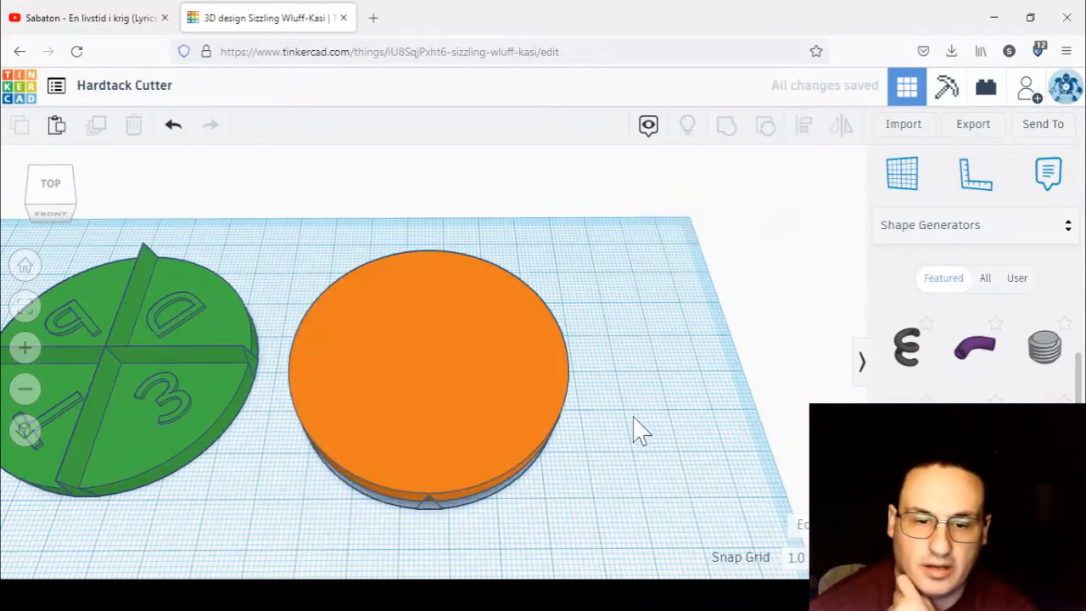
pyautogui.click(442, 387)
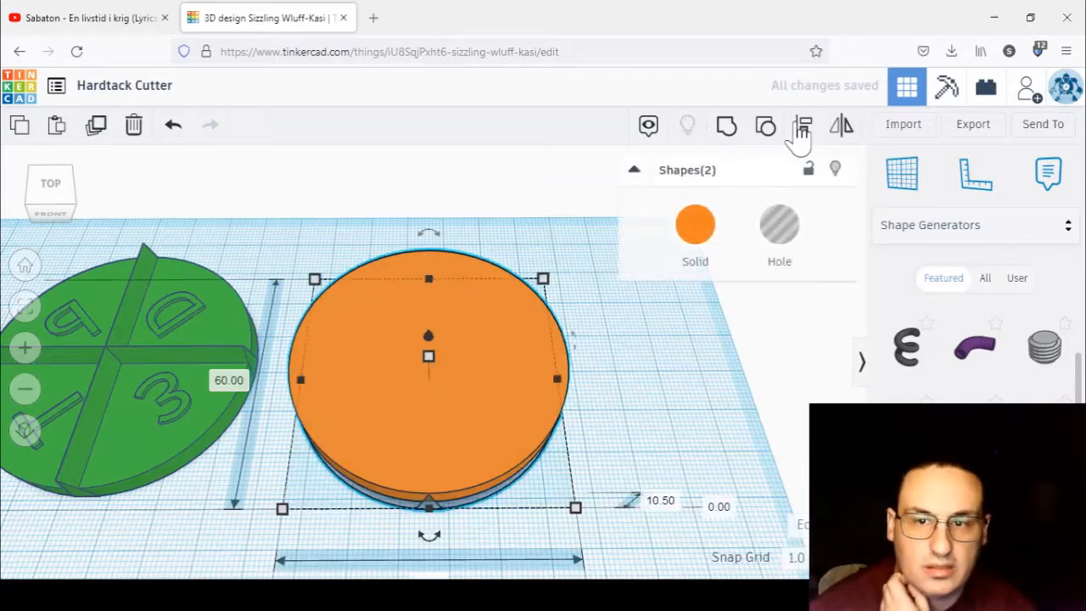
pyautogui.click(727, 127)
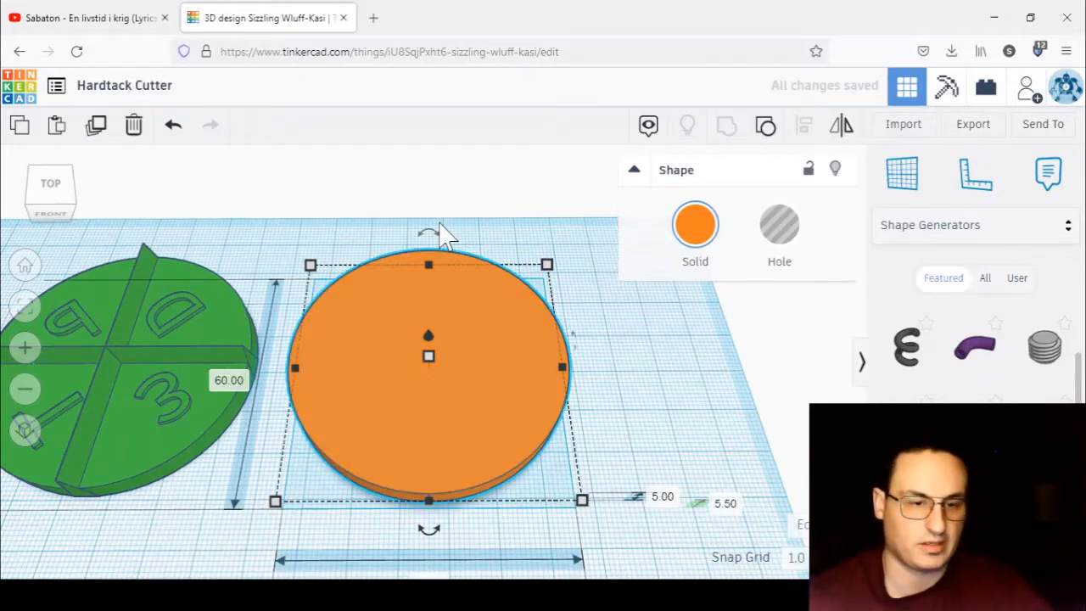
# Flip the orange disc 180° so its engraved face points up, and turn it 90° about its vertical axis
pyautogui.moveTo(441, 225); pyautogui.dragTo(483, 415)
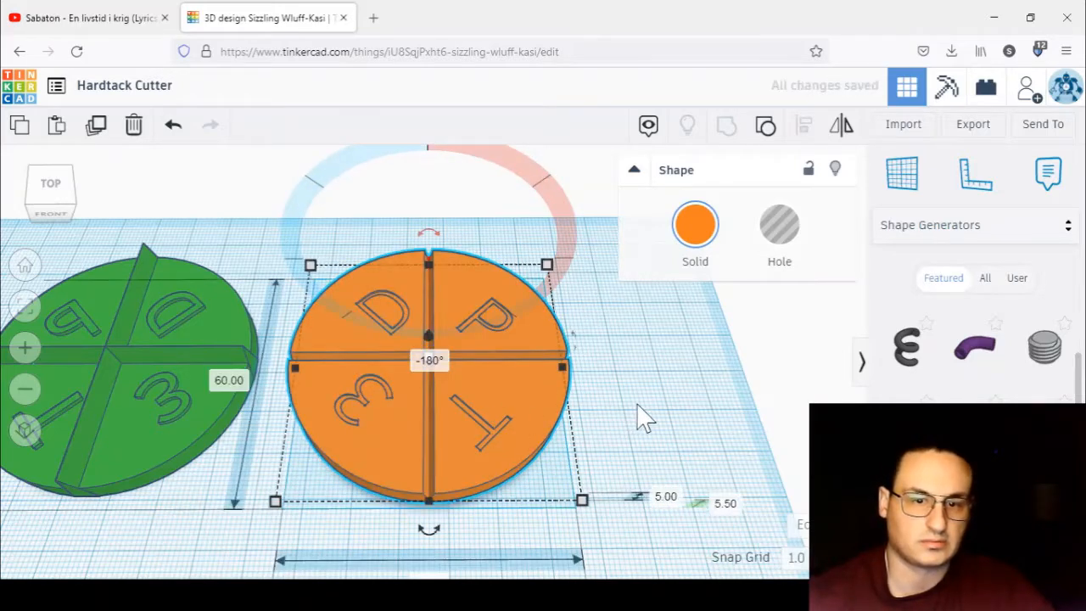
pyautogui.moveTo(429, 531); pyautogui.dragTo(241, 425)
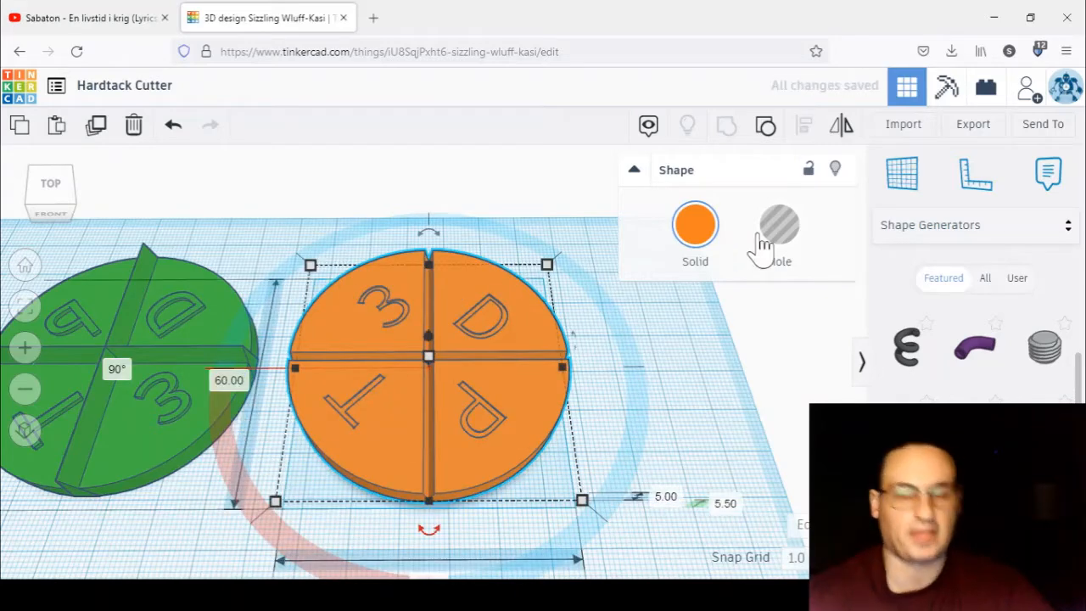
pyautogui.click(717, 369)
pyautogui.moveTo(701, 365); pyautogui.dragTo(809, 312, button='right')
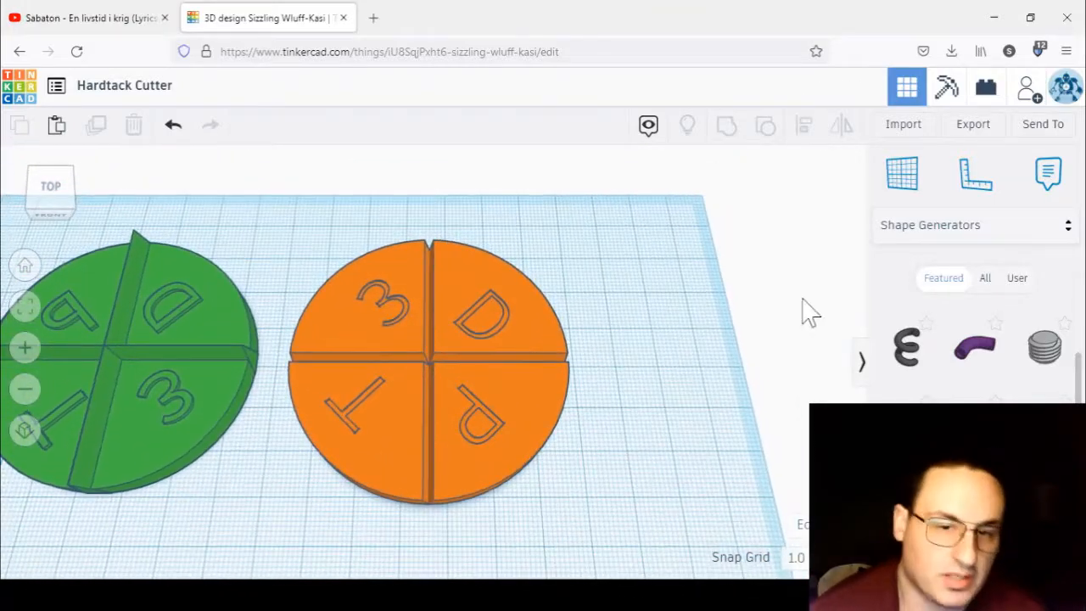
# Recolour the engraved orange disc to light tan from the preset colours
pyautogui.click(538, 395)
pyautogui.click(696, 239)
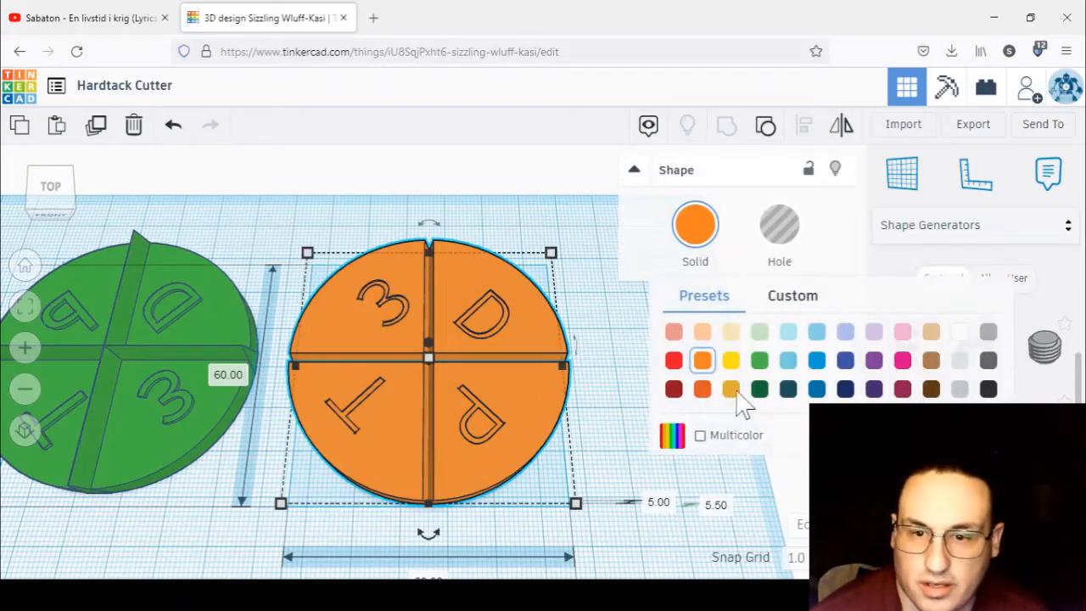
pyautogui.click(902, 331)
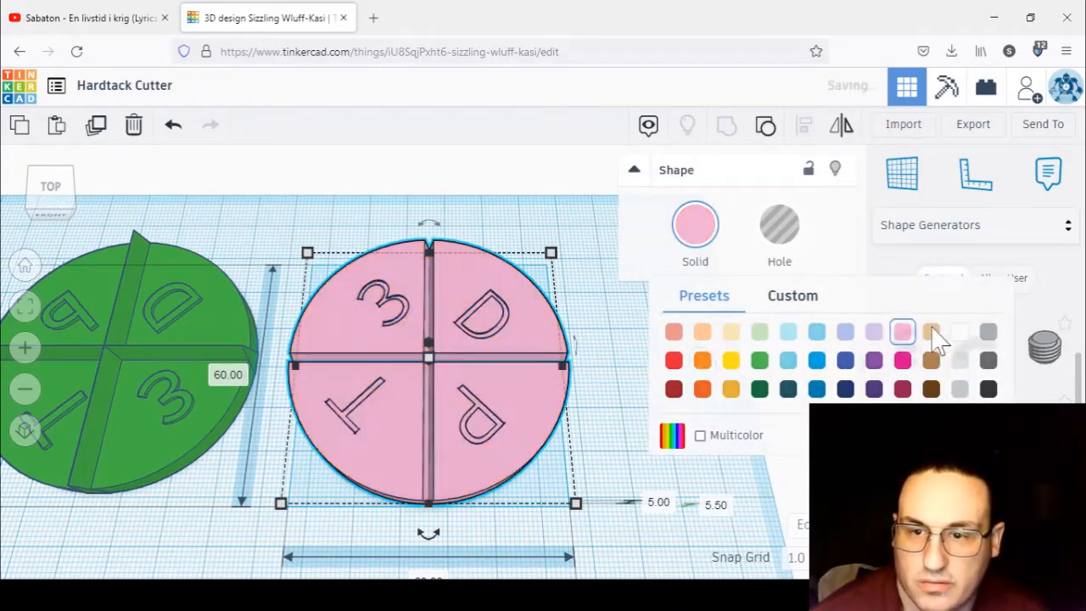
pyautogui.click(689, 244)
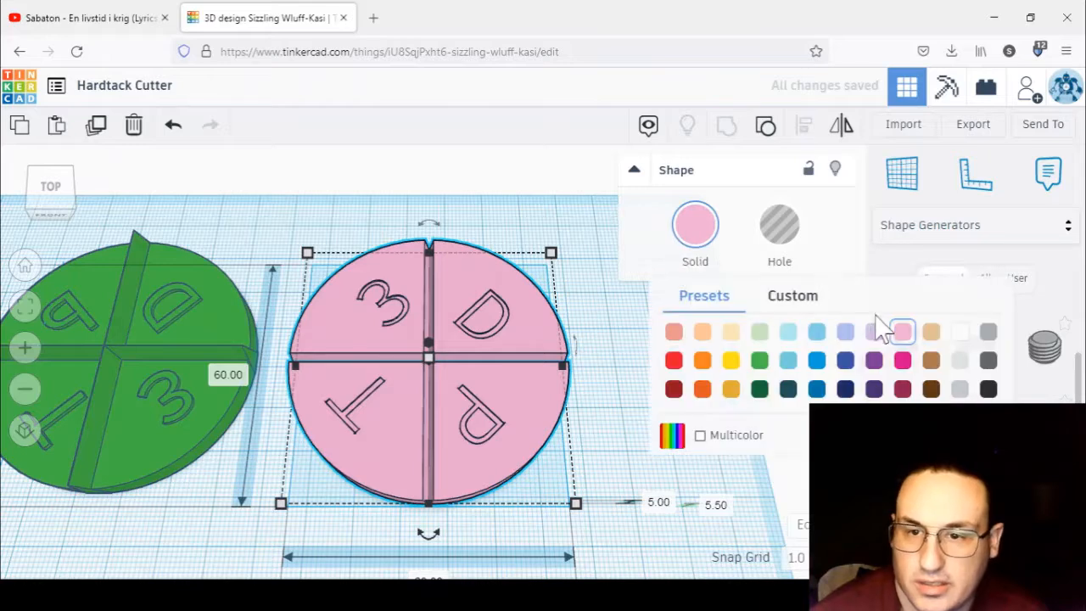
pyautogui.click(934, 332)
pyautogui.click(669, 417)
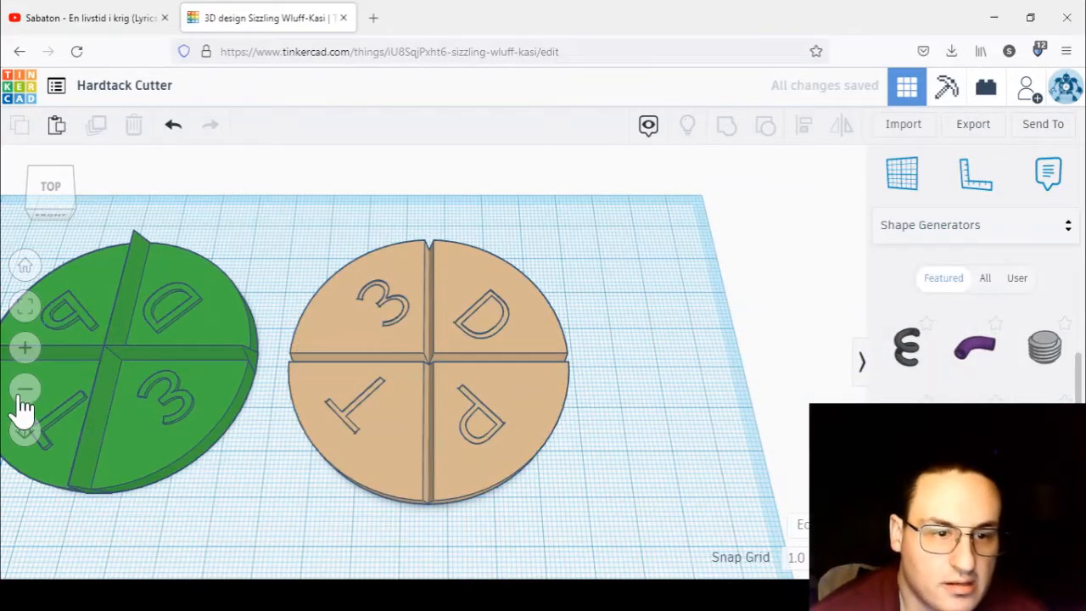
pyautogui.click(468, 382)
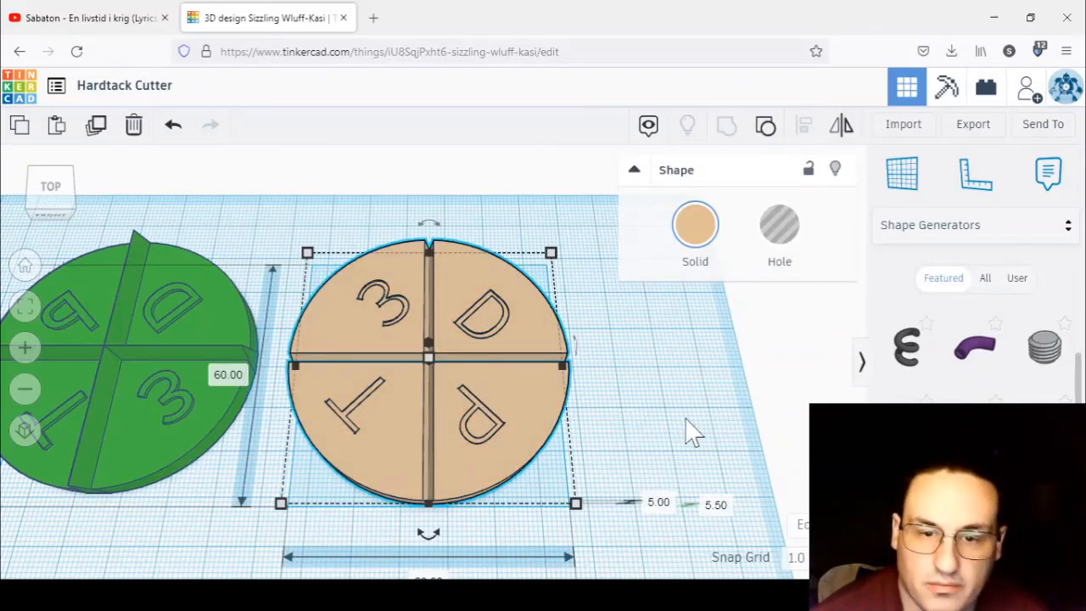
pyautogui.moveTo(676, 403); pyautogui.dragTo(676, 407, button='right')
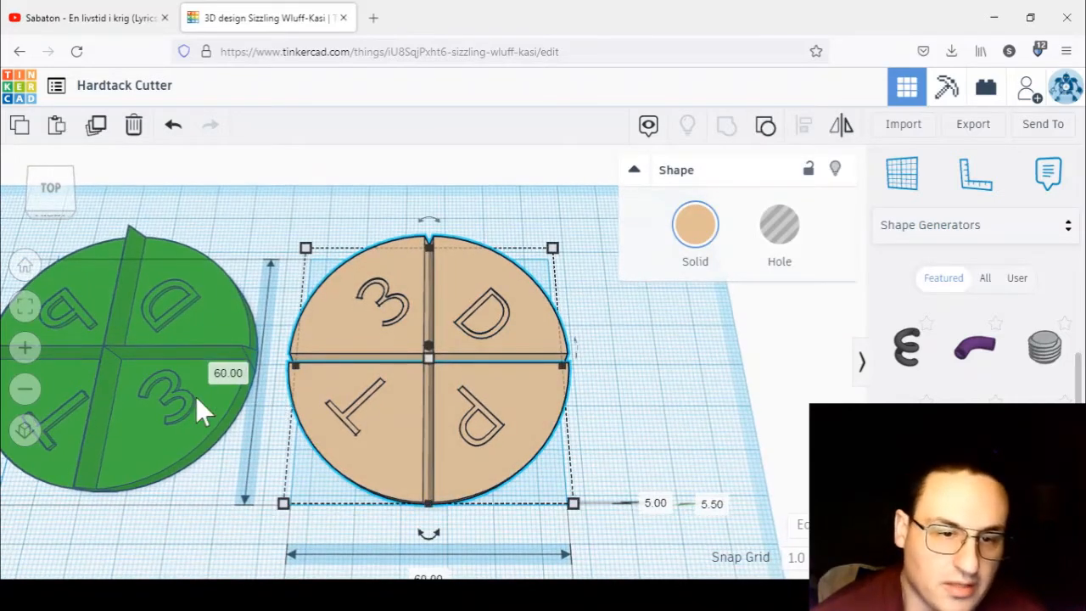
pyautogui.click(196, 396)
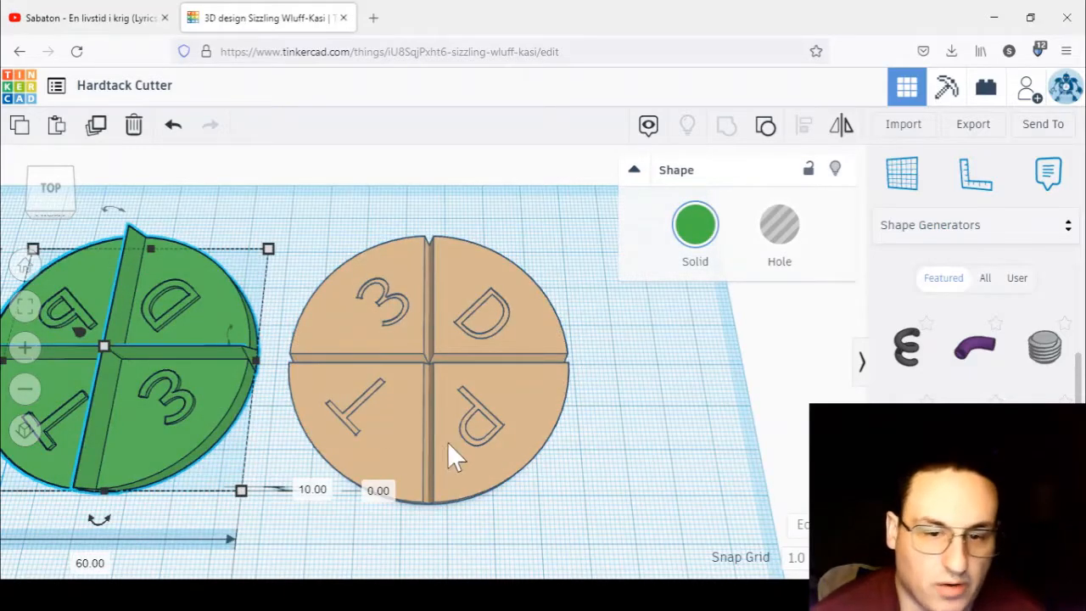
pyautogui.moveTo(531, 456)
pyautogui.mouseDown(button='right')
pyautogui.moveTo(550, 386)
pyautogui.moveTo(521, 341)
pyautogui.moveTo(512, 357)
pyautogui.moveTo(546, 382)
pyautogui.moveTo(528, 443)
pyautogui.mouseUp(button='right')
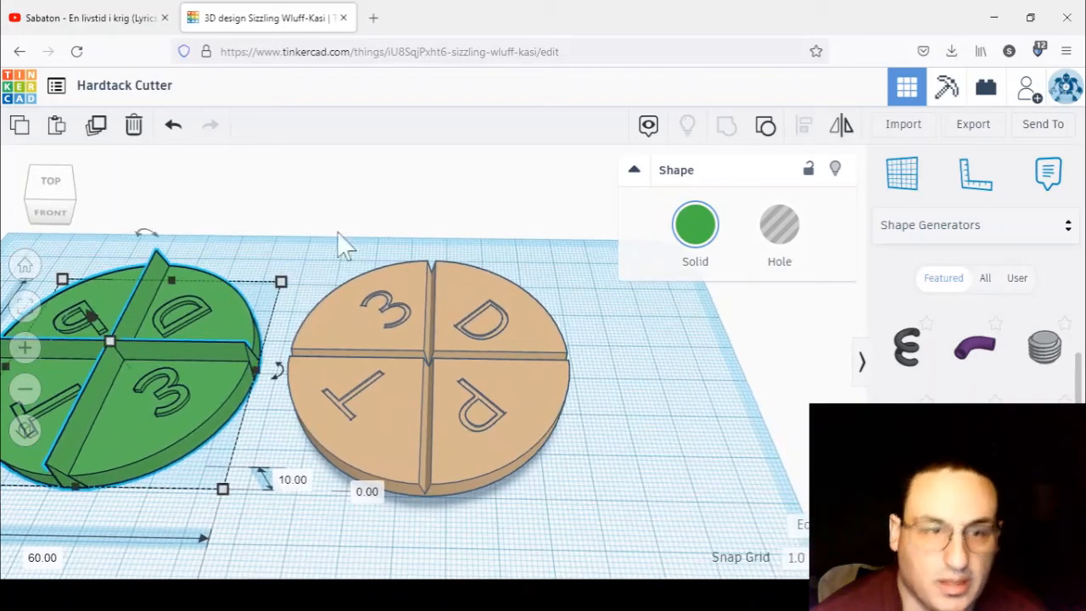
pyautogui.click(617, 334)
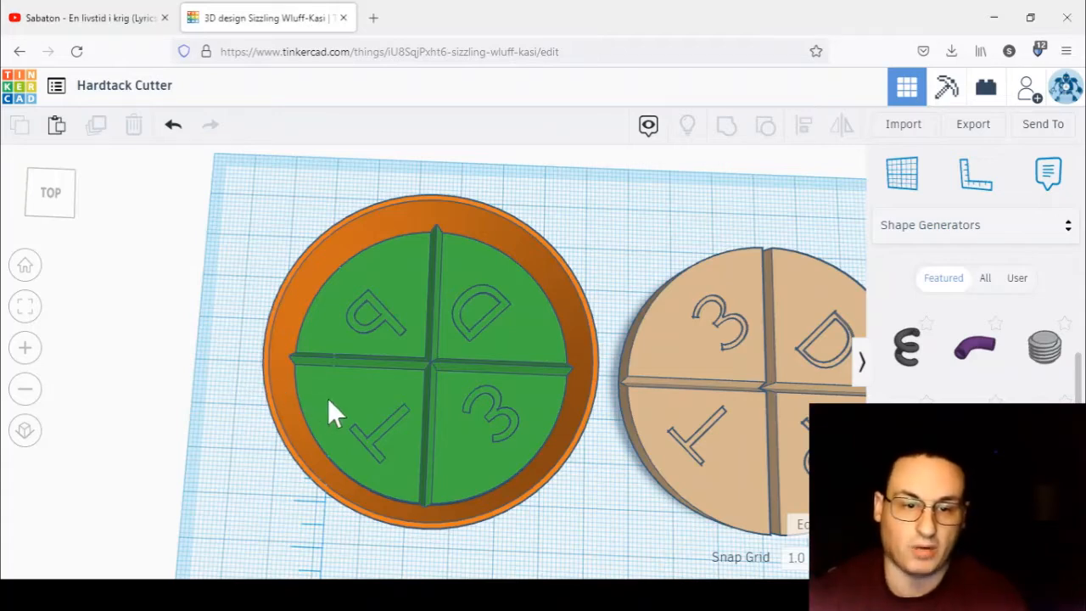
# Select the orange tube surrounding the green cutter and switch the shape library to Basic Shapes
pyautogui.click(304, 427)
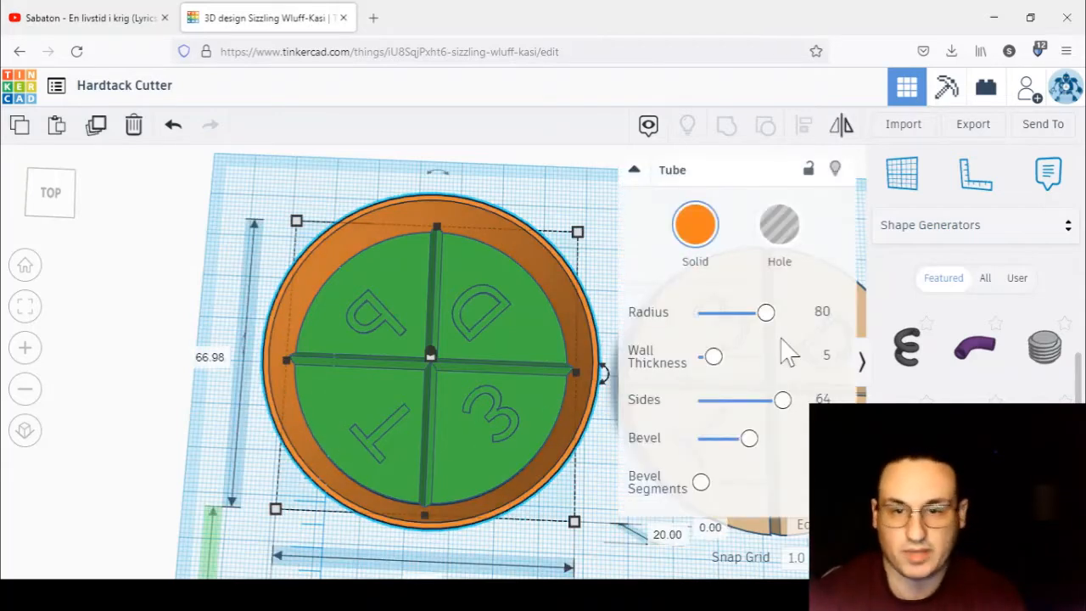
pyautogui.click(1004, 229)
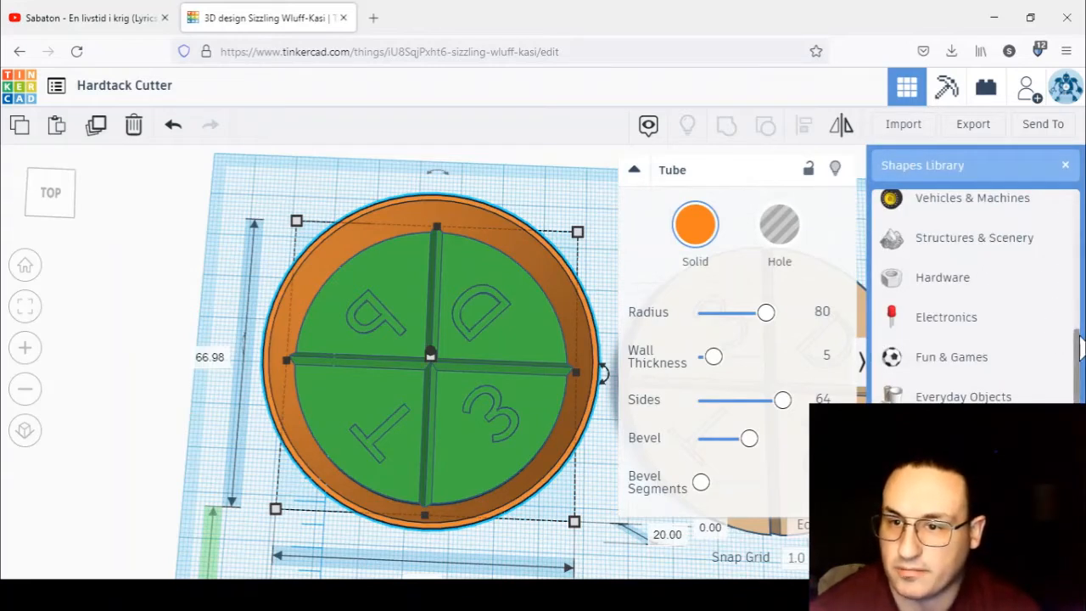
pyautogui.moveTo(1076, 334); pyautogui.dragTo(1068, 141)
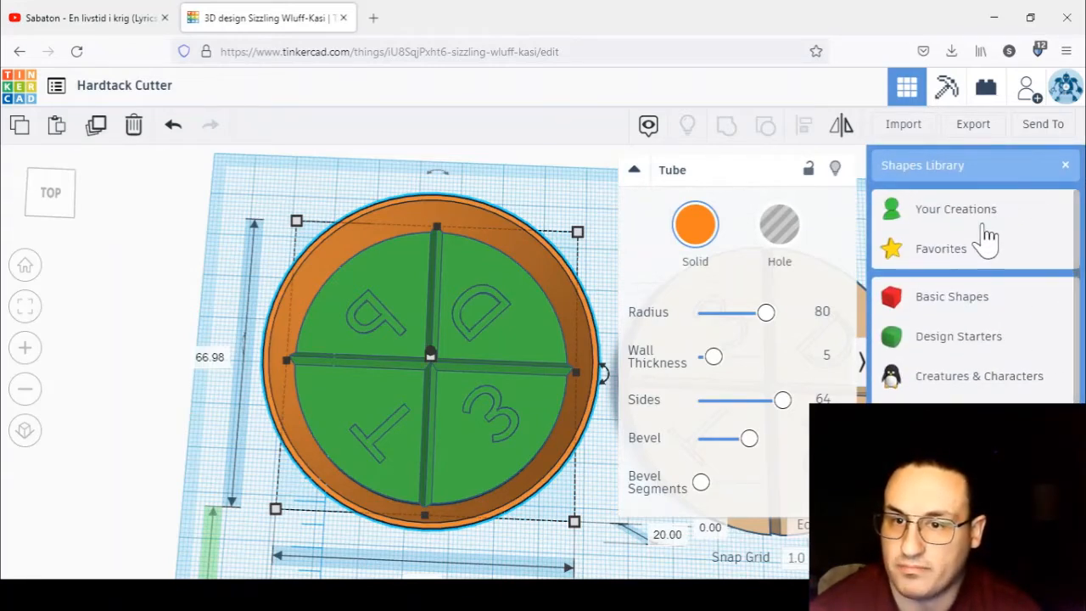
pyautogui.click(975, 301)
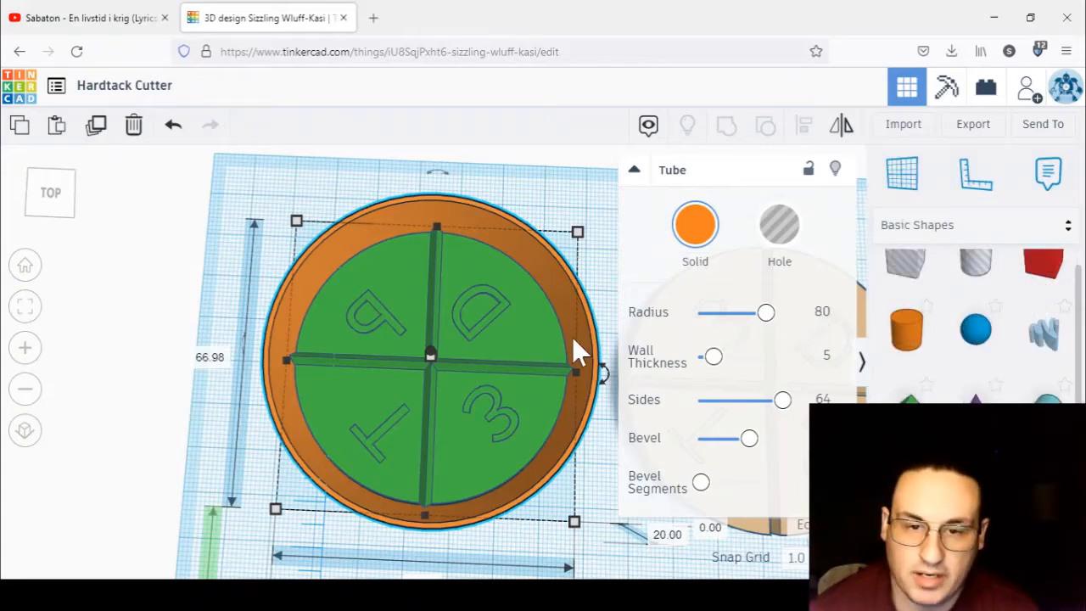
# Adjust the bevel of the orange tube that surrounds the green cutter
pyautogui.moveTo(574, 352); pyautogui.dragTo(587, 152, button='right')
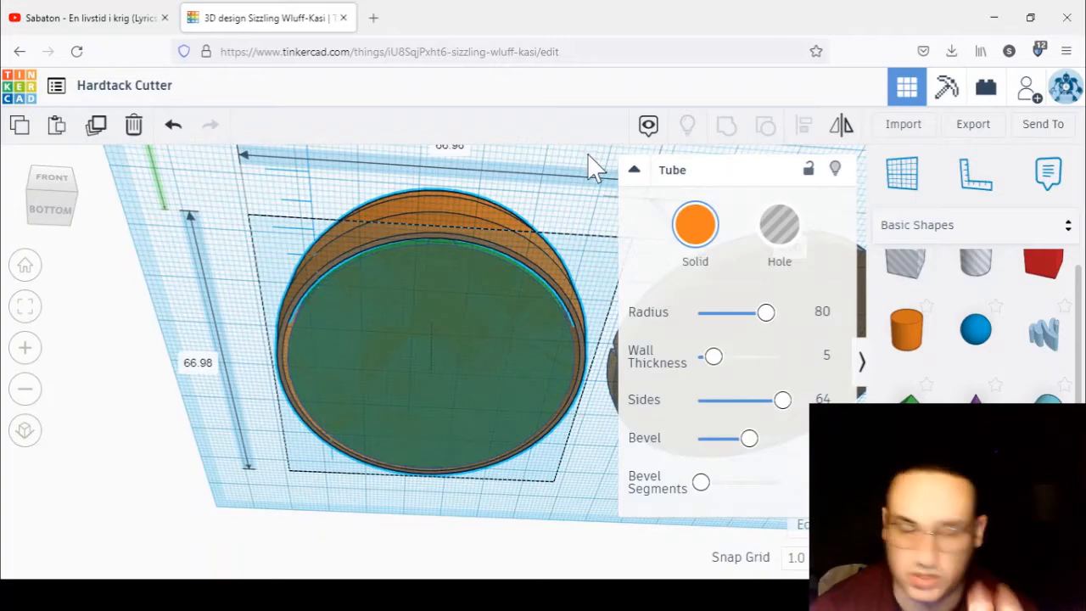
pyautogui.moveTo(588, 155); pyautogui.dragTo(616, 338, button='right')
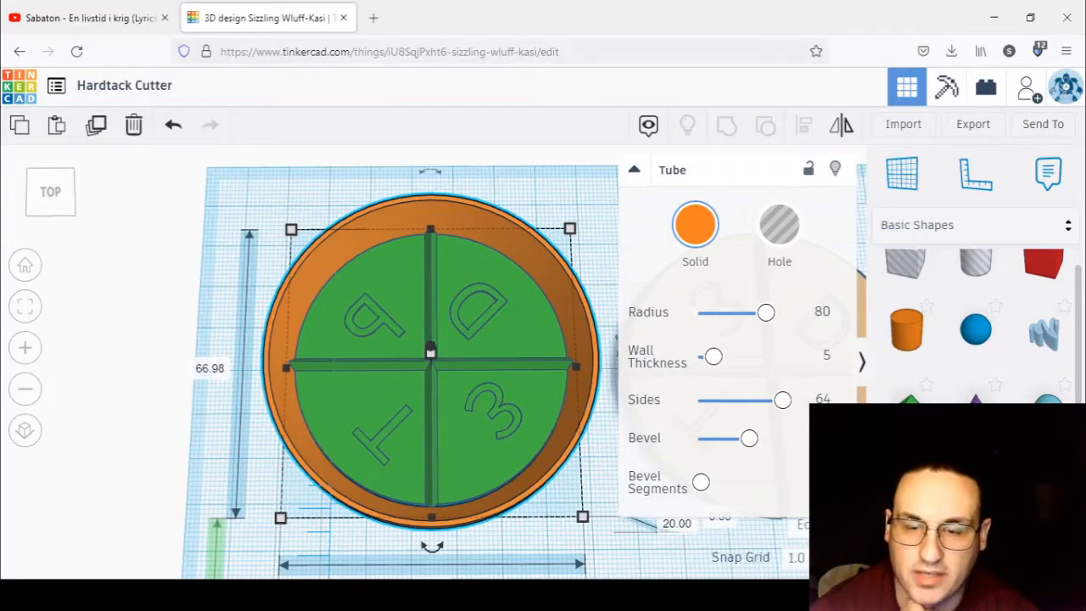
pyautogui.moveTo(591, 419); pyautogui.dragTo(725, 422, button='right')
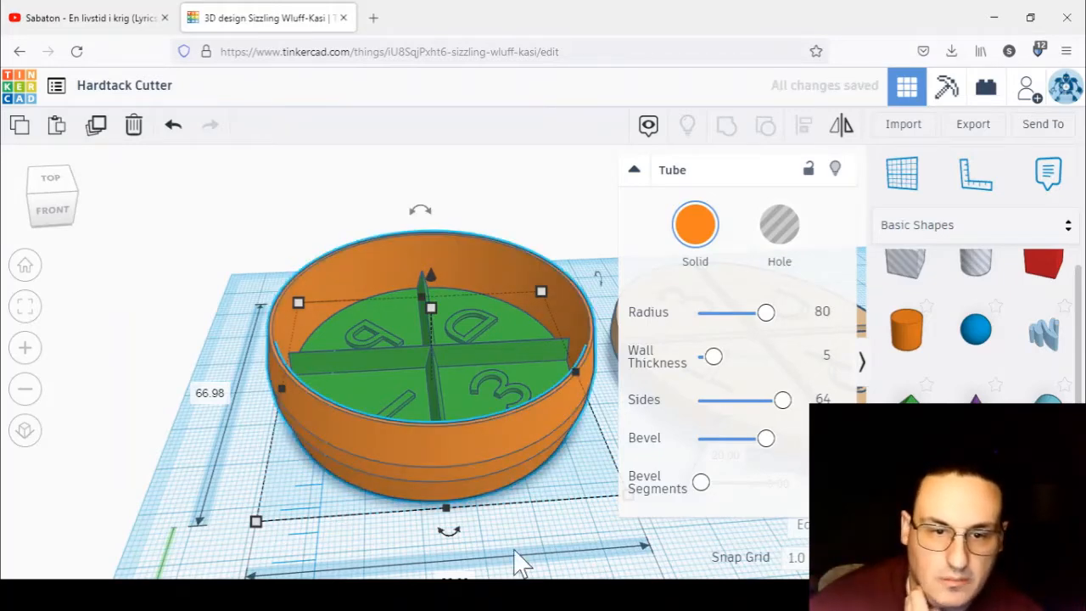
pyautogui.moveTo(519, 561); pyautogui.dragTo(444, 460, button='right')
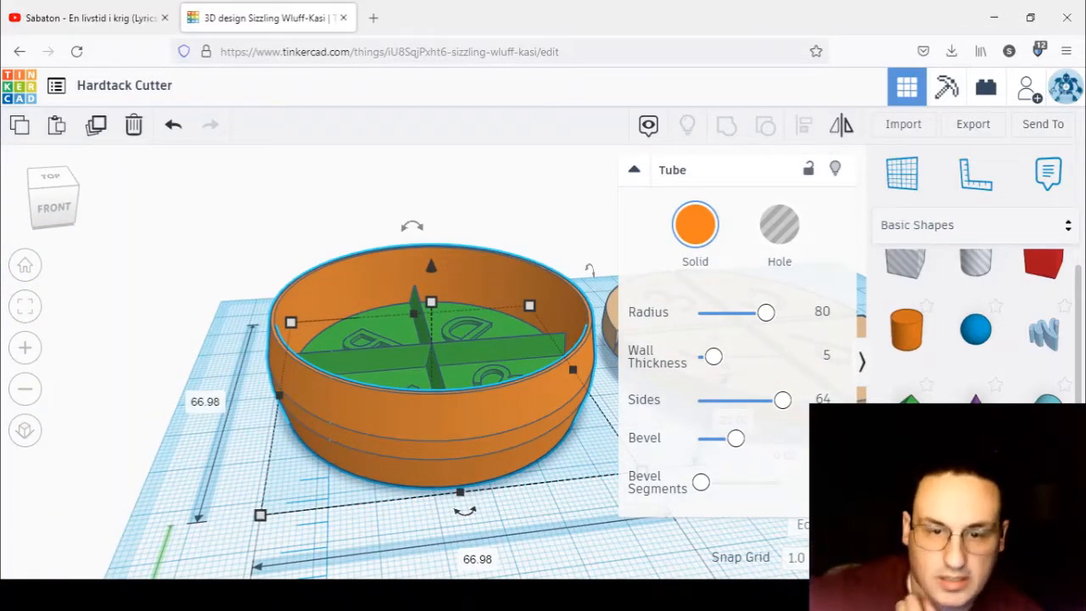
pyautogui.moveTo(736, 438); pyautogui.dragTo(733, 438)
pyautogui.moveTo(611, 445); pyautogui.dragTo(600, 503, button='right')
pyautogui.click(598, 505)
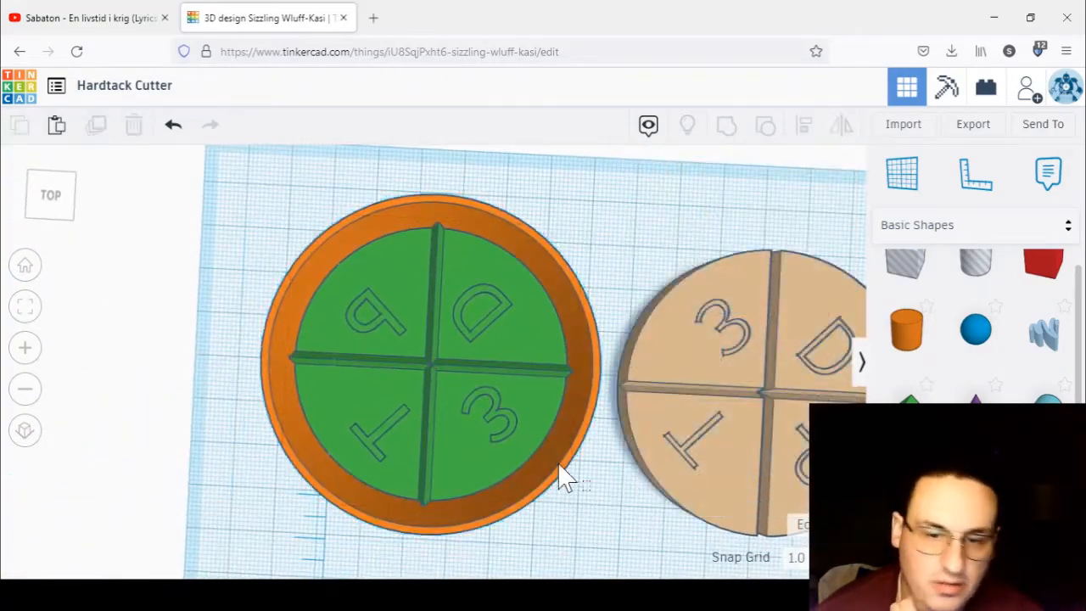
# Select the orange tube together with the green cutter and check that their centres are aligned
pyautogui.moveTo(454, 398); pyautogui.dragTo(456, 394)
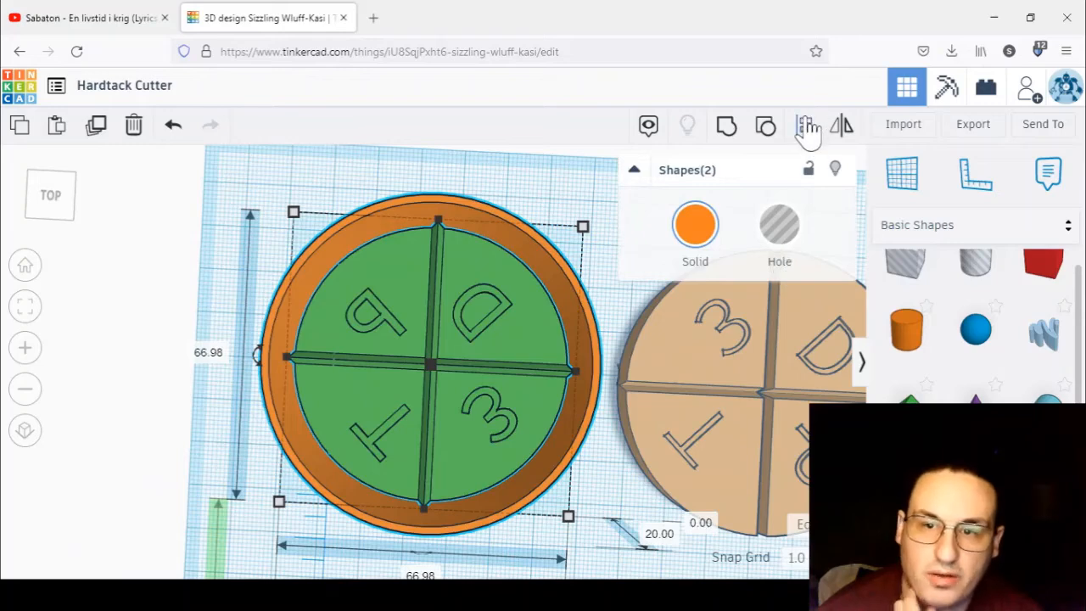
pyautogui.click(806, 126)
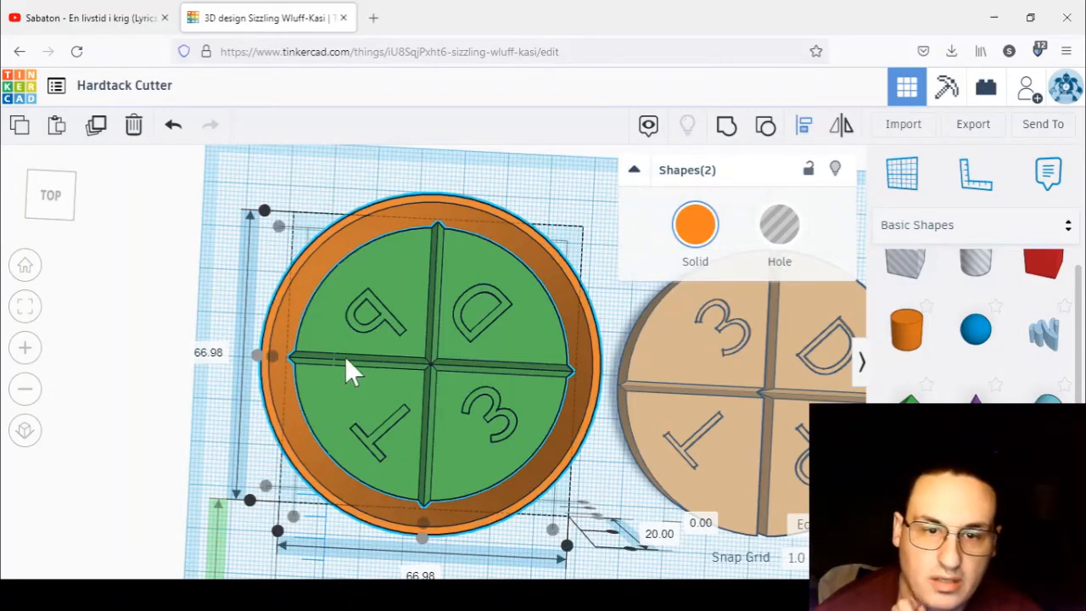
pyautogui.click(207, 395)
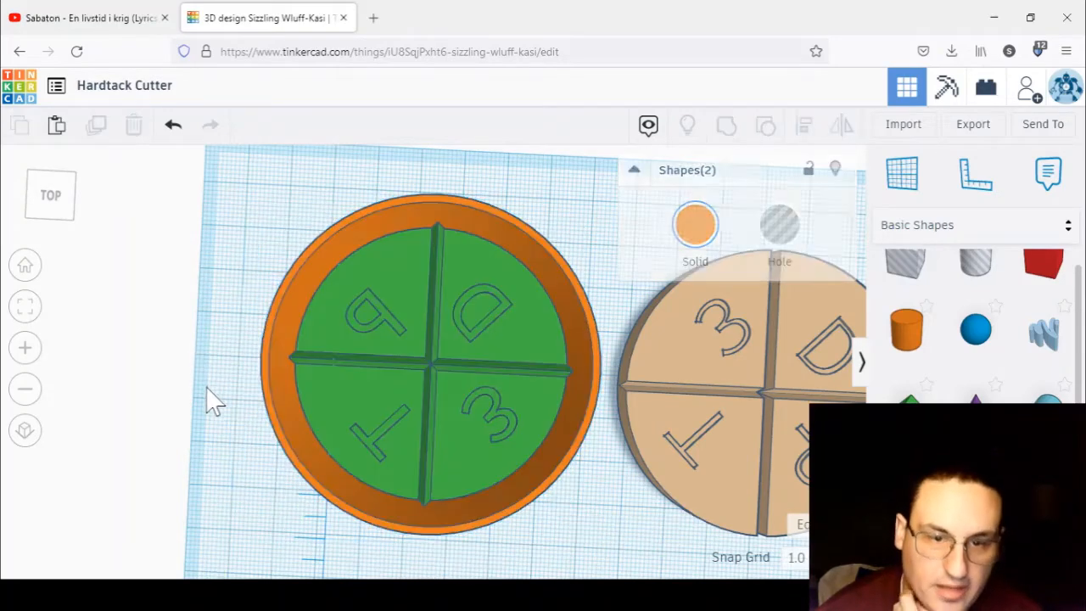
pyautogui.moveTo(497, 417); pyautogui.dragTo(484, 399, button='right')
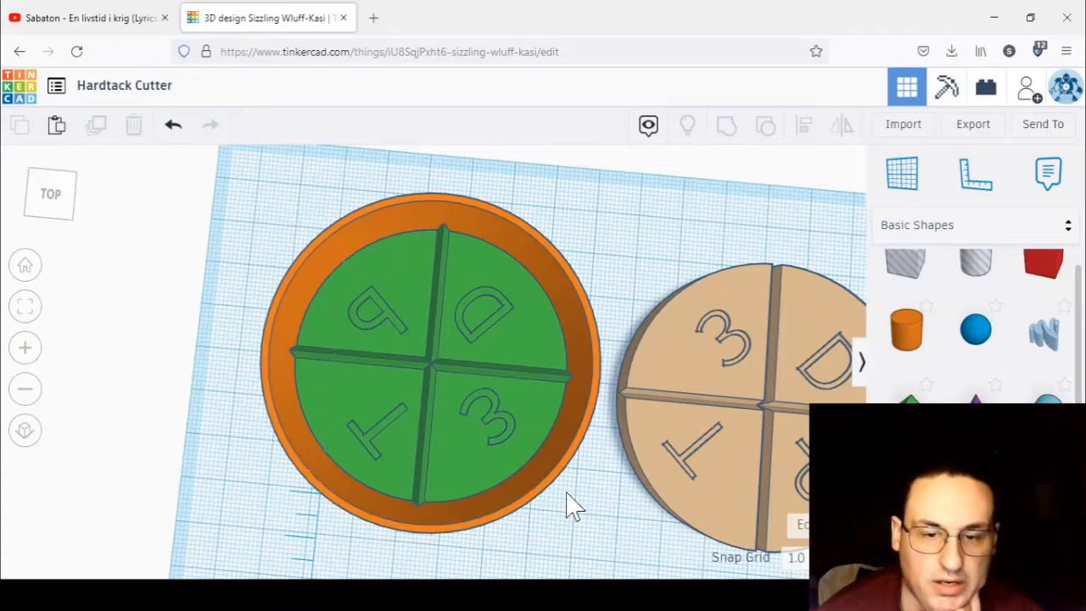
pyautogui.moveTo(568, 494); pyautogui.dragTo(556, 465, button='right')
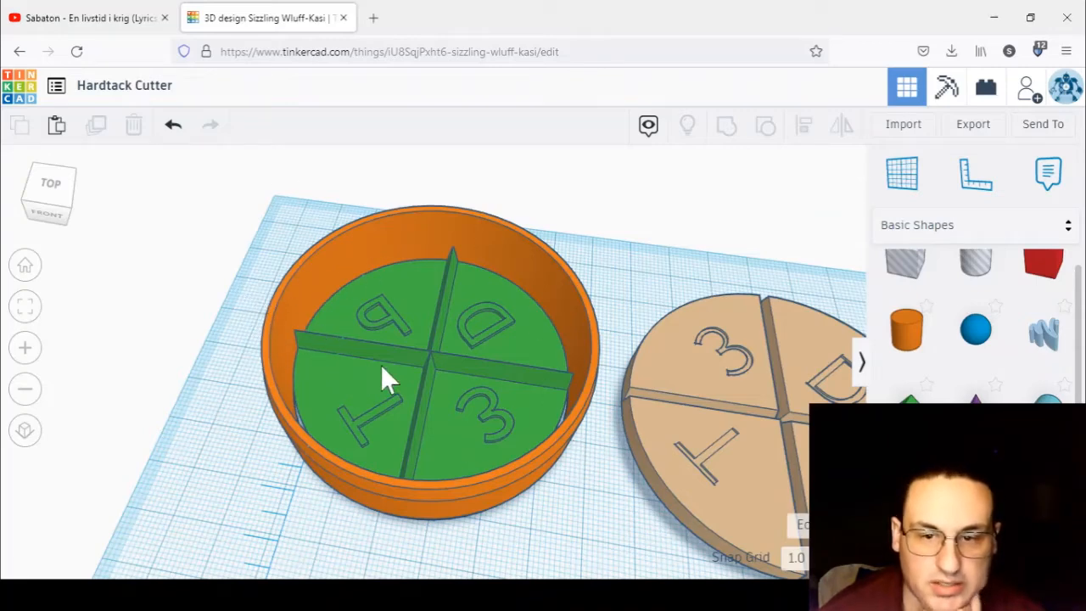
pyautogui.moveTo(566, 506); pyautogui.dragTo(577, 527, button='right')
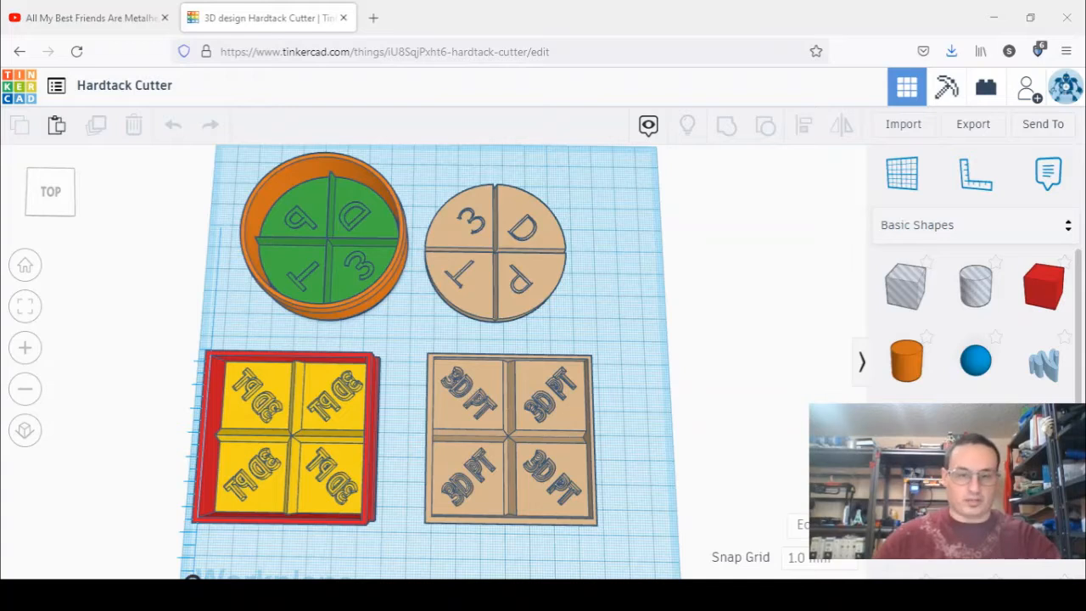
pyautogui.click(360, 259)
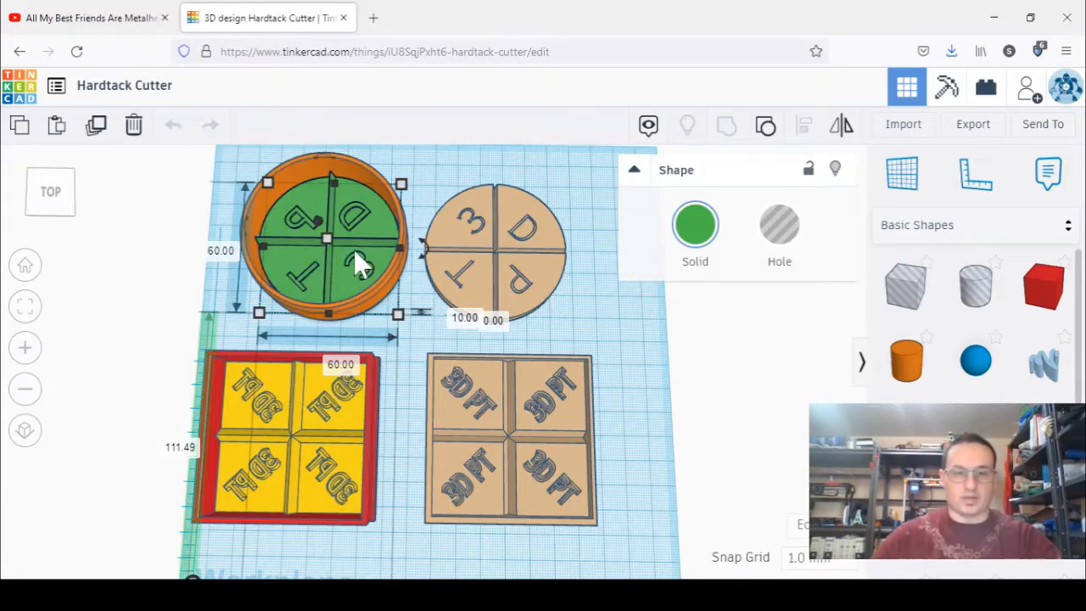
pyautogui.moveTo(381, 312)
pyautogui.mouseDown()
pyautogui.moveTo(322, 280)
pyautogui.moveTo(384, 312)
pyautogui.mouseUp()
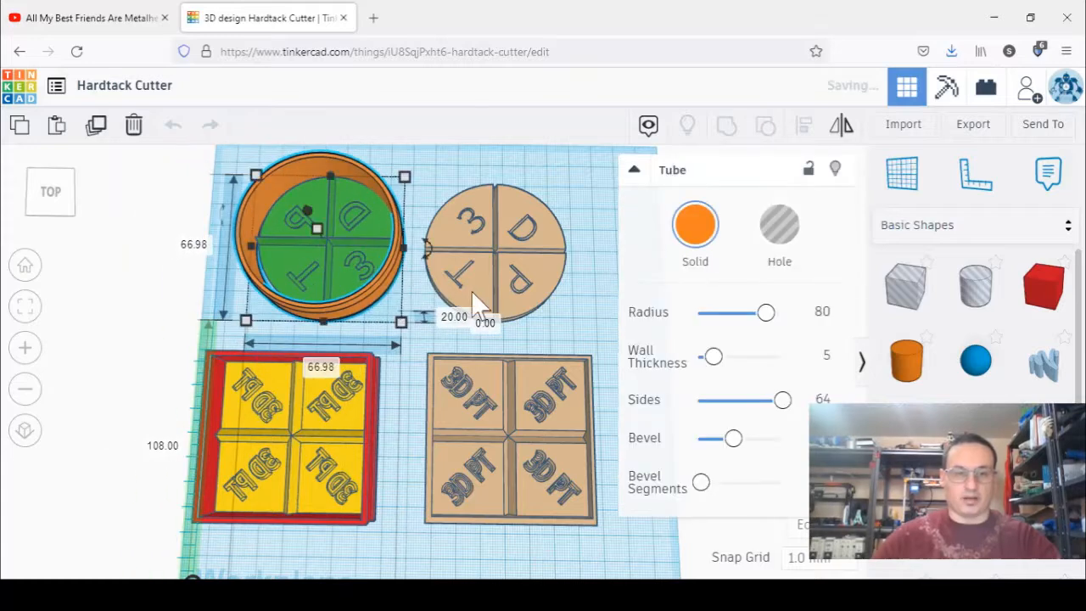
pyautogui.click(174, 127)
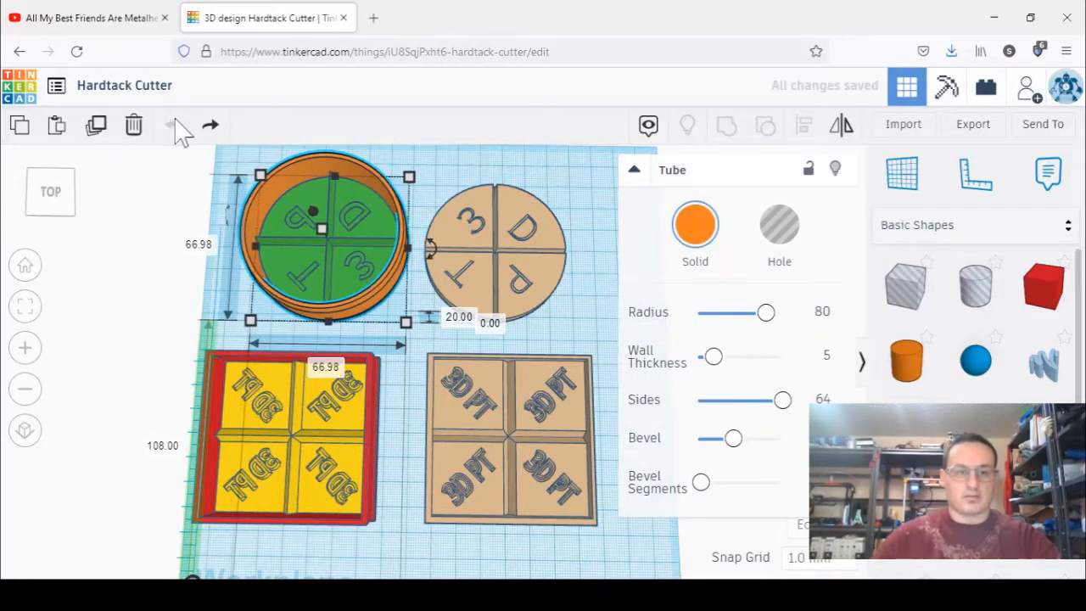
# Examine the round and square tan impressions and the yellow square cutter, selecting each in turn
pyautogui.moveTo(345, 282); pyautogui.dragTo(330, 257, button='right')
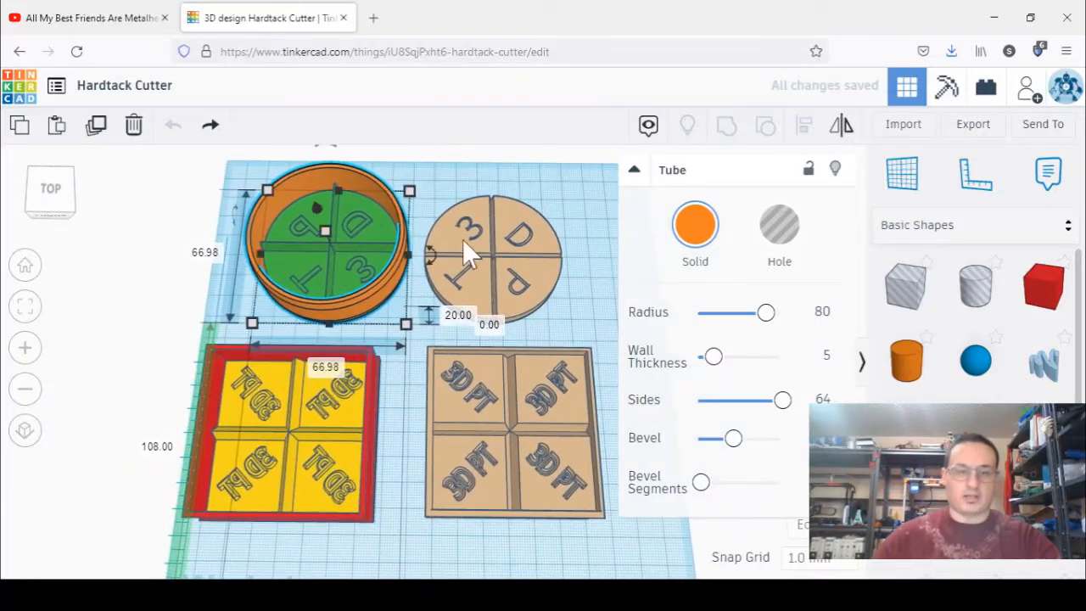
pyautogui.click(547, 285)
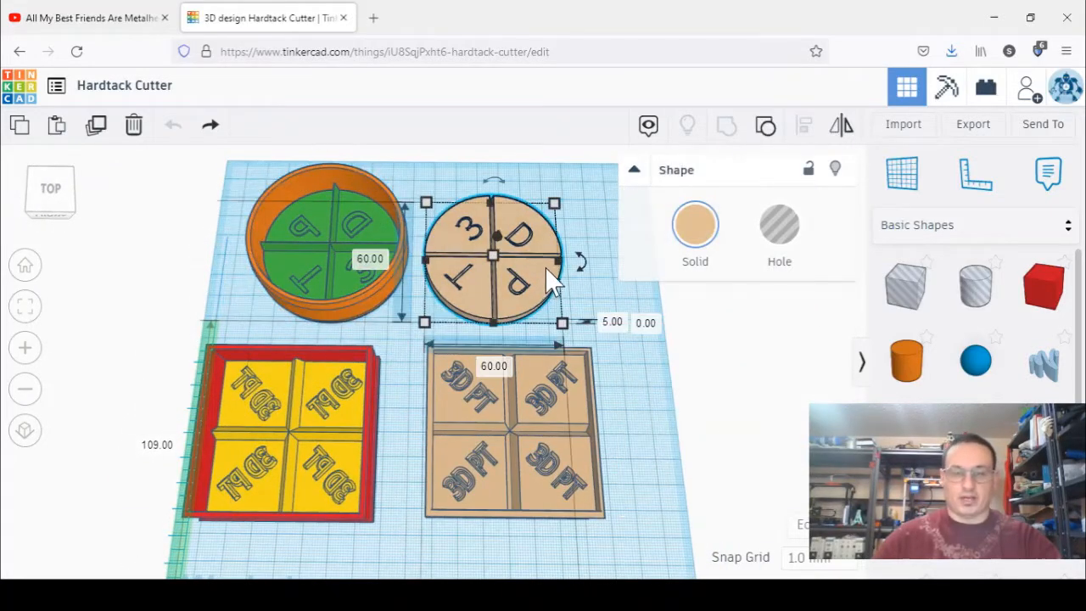
pyautogui.scroll(5, 547, 276)
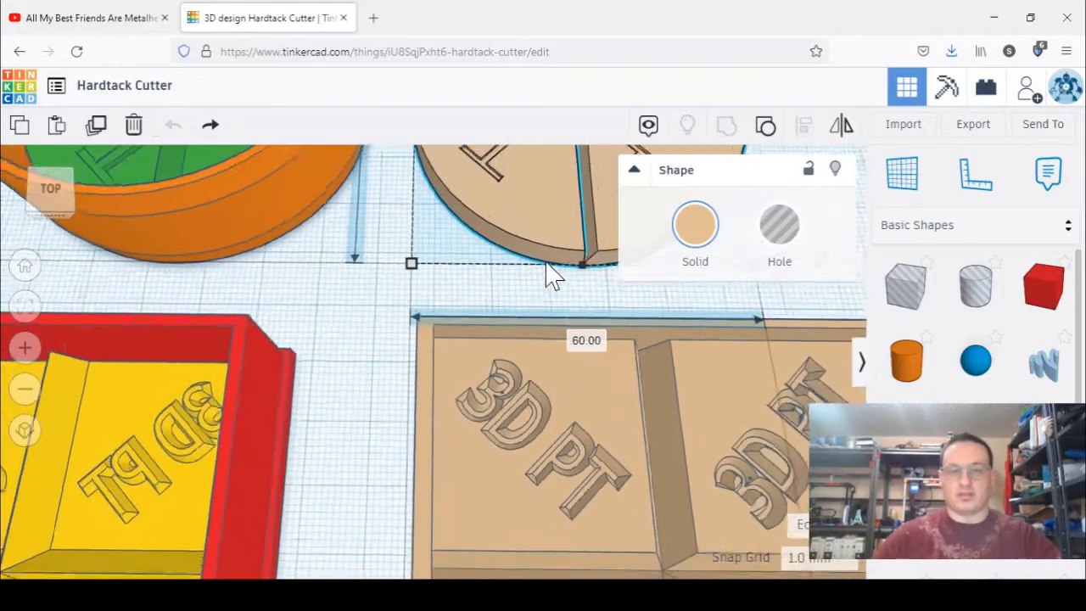
pyautogui.scroll(-5, 547, 276)
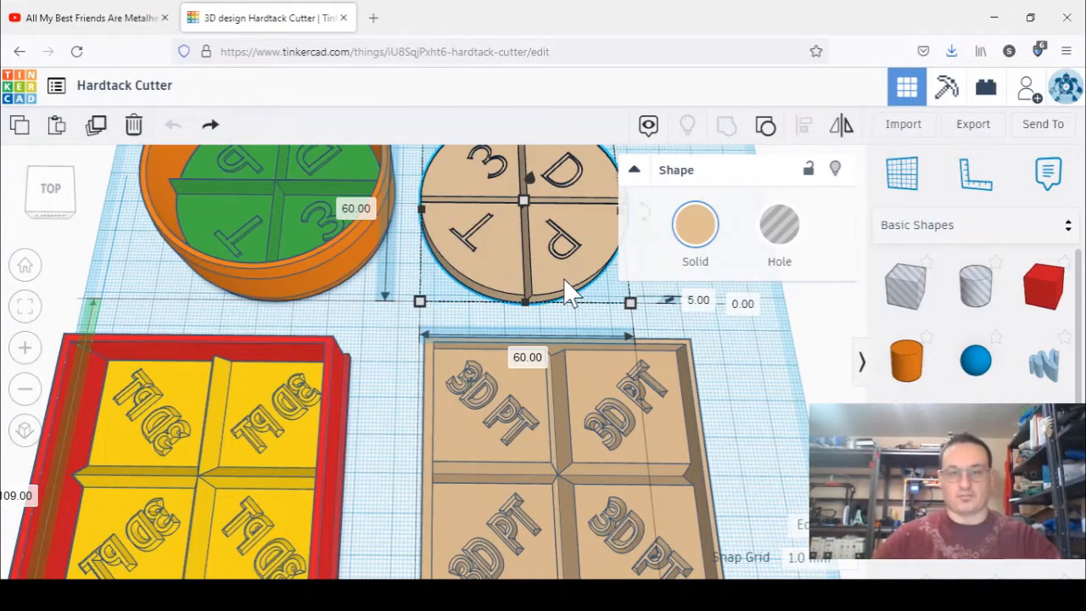
pyautogui.scroll(-4, 567, 290)
pyautogui.moveTo(565, 286); pyautogui.dragTo(544, 246, button='right')
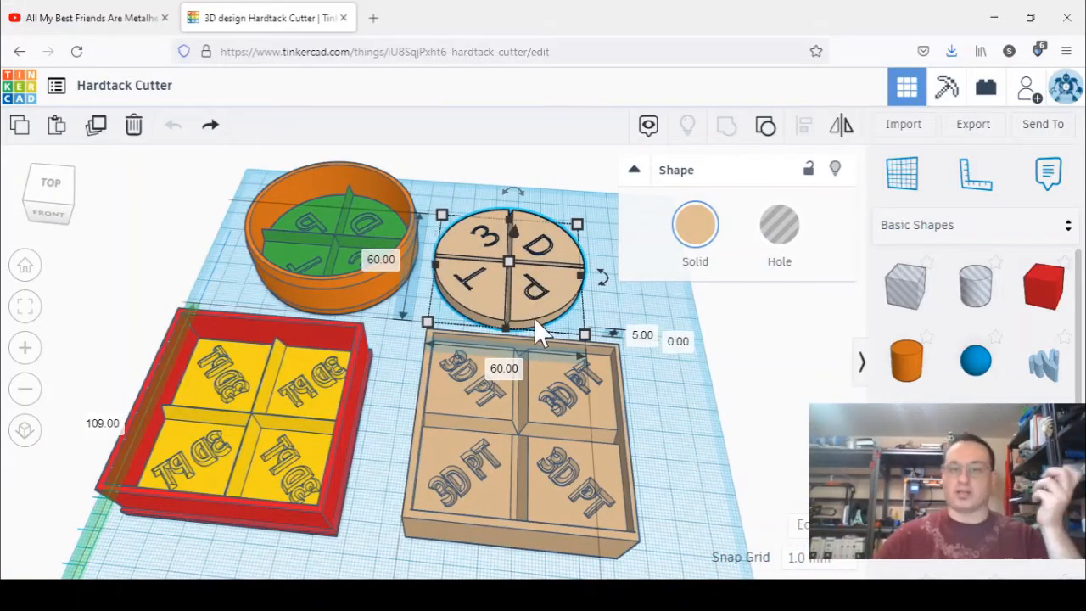
pyautogui.click(294, 402)
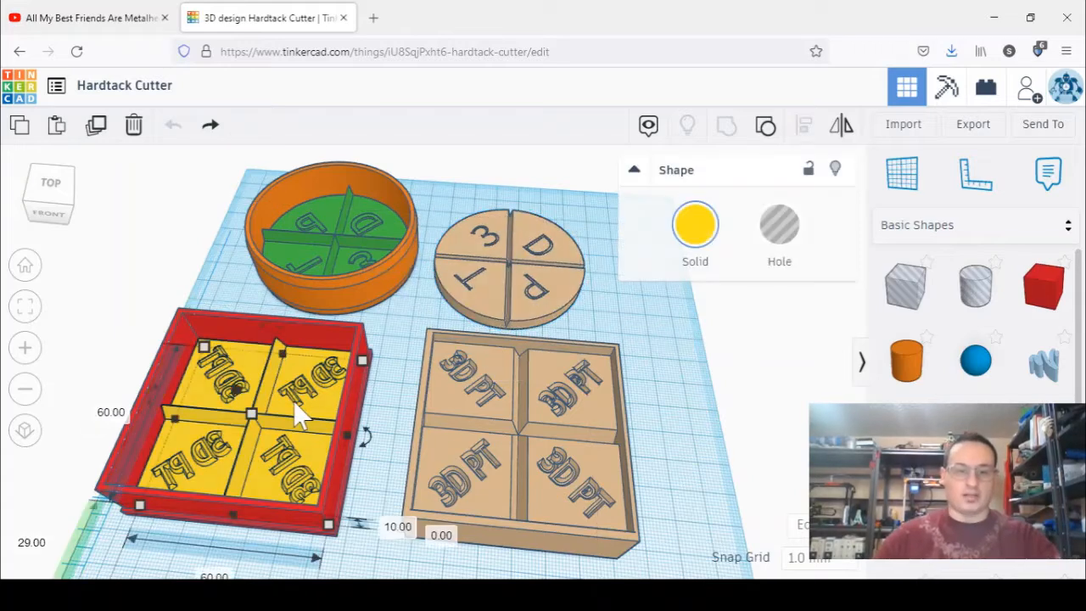
pyautogui.click(509, 415)
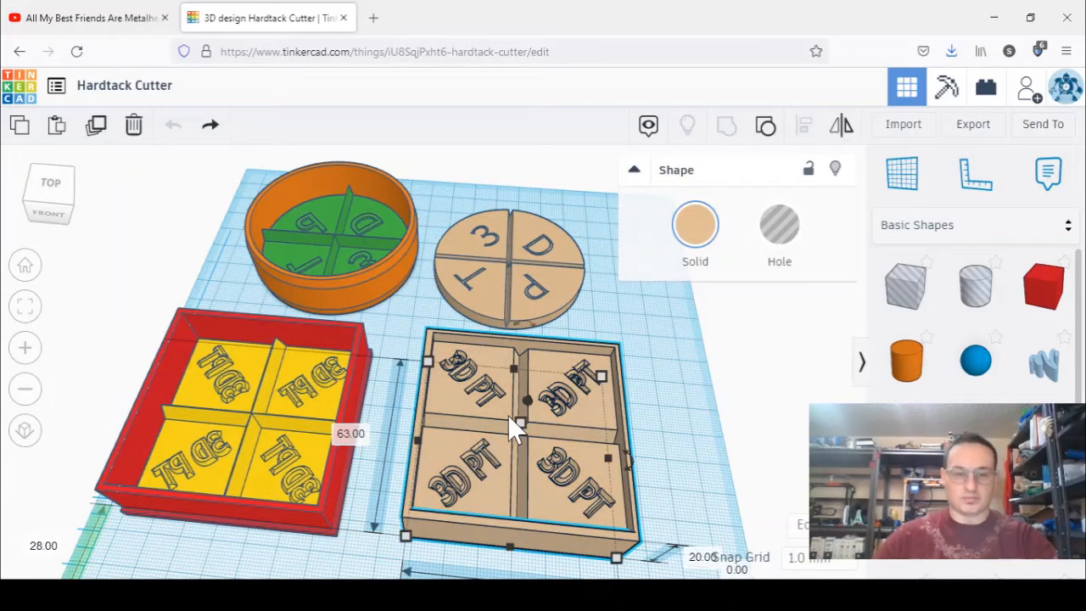
pyautogui.moveTo(581, 432); pyautogui.dragTo(551, 402, button='right')
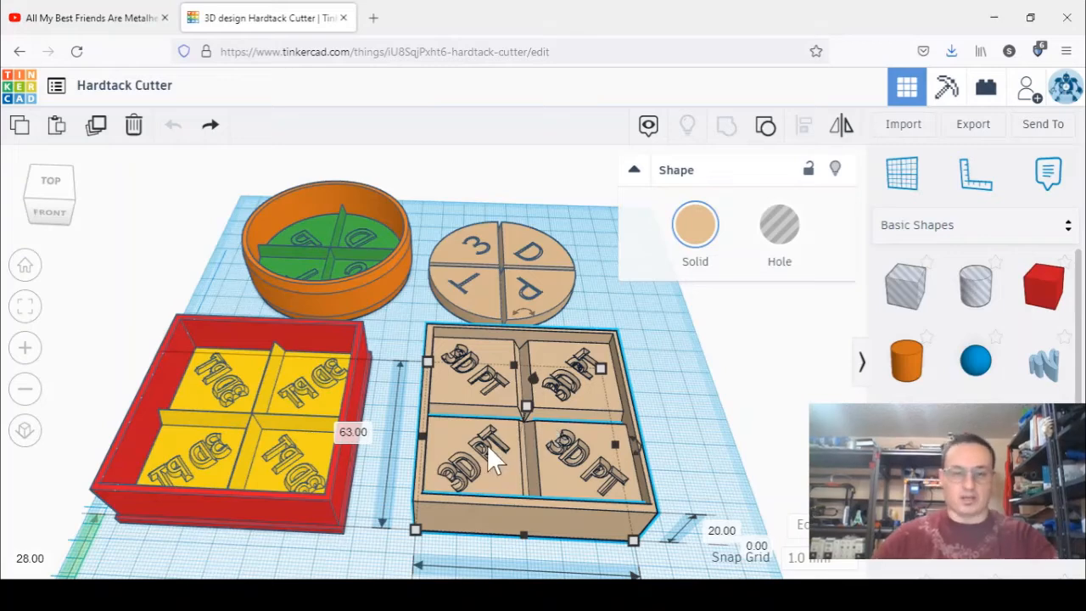
# Select the yellow square insert and inspect its clearance to the red frame from below and from above
pyautogui.click(306, 394)
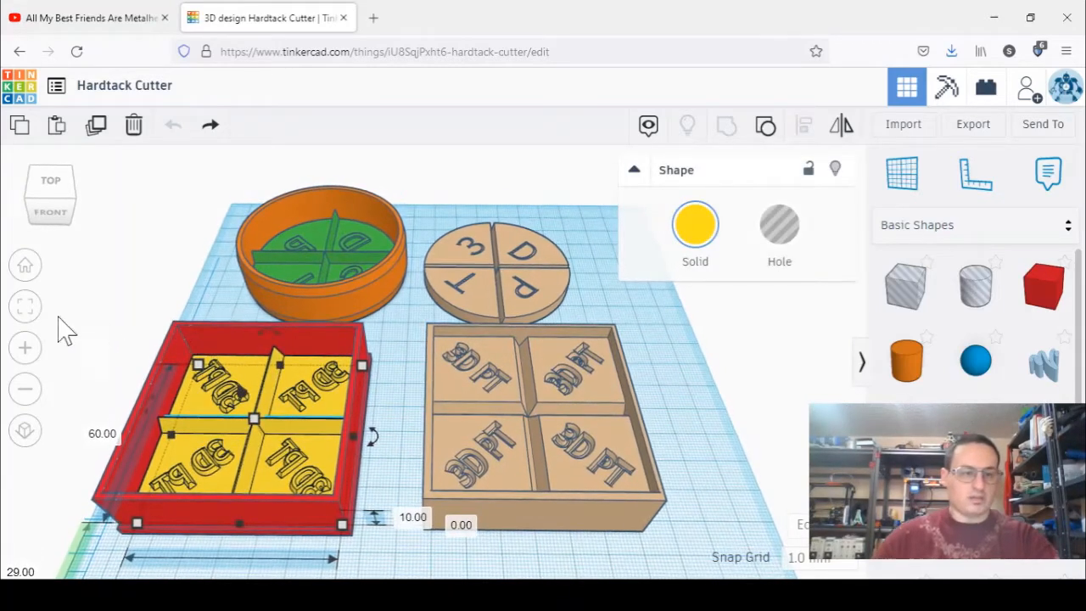
pyautogui.click(26, 310)
pyautogui.moveTo(368, 354); pyautogui.dragTo(376, 204, button='right')
pyautogui.scroll(3, 379, 204)
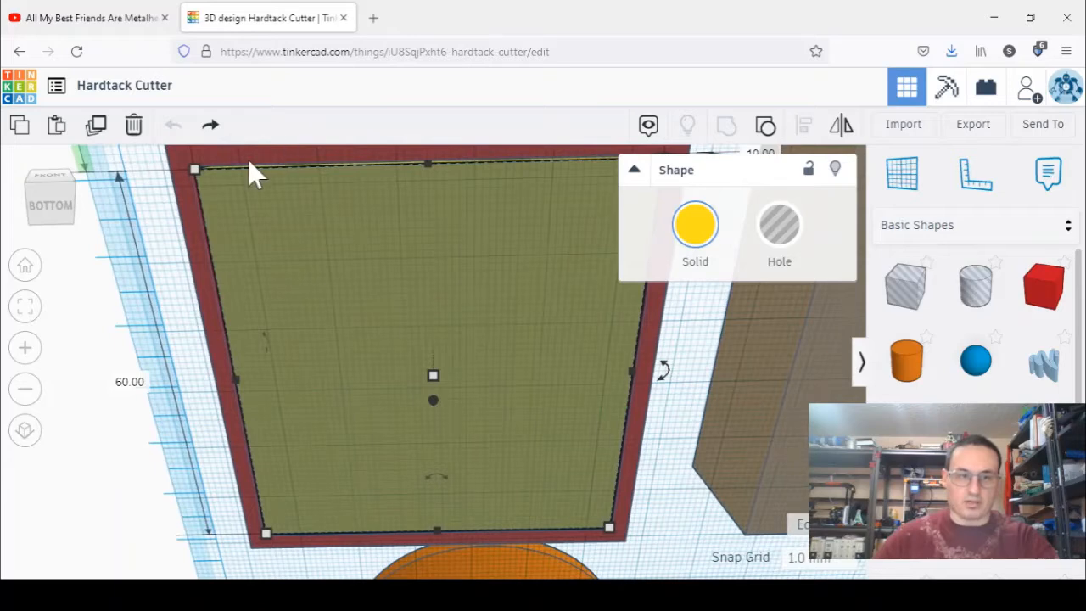
pyautogui.scroll(5, 192, 161)
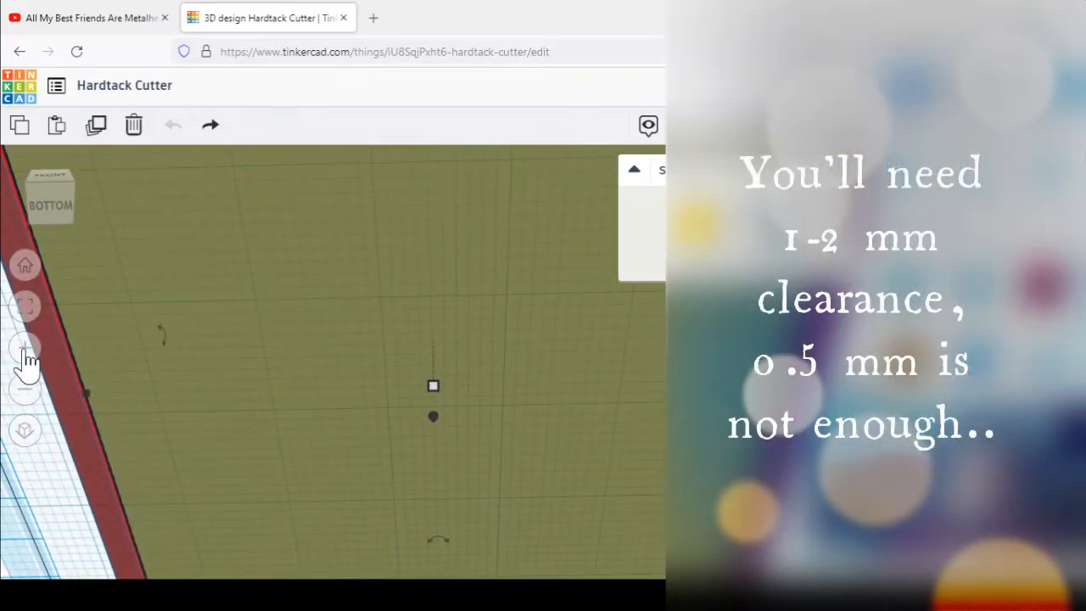
pyautogui.click(40, 351)
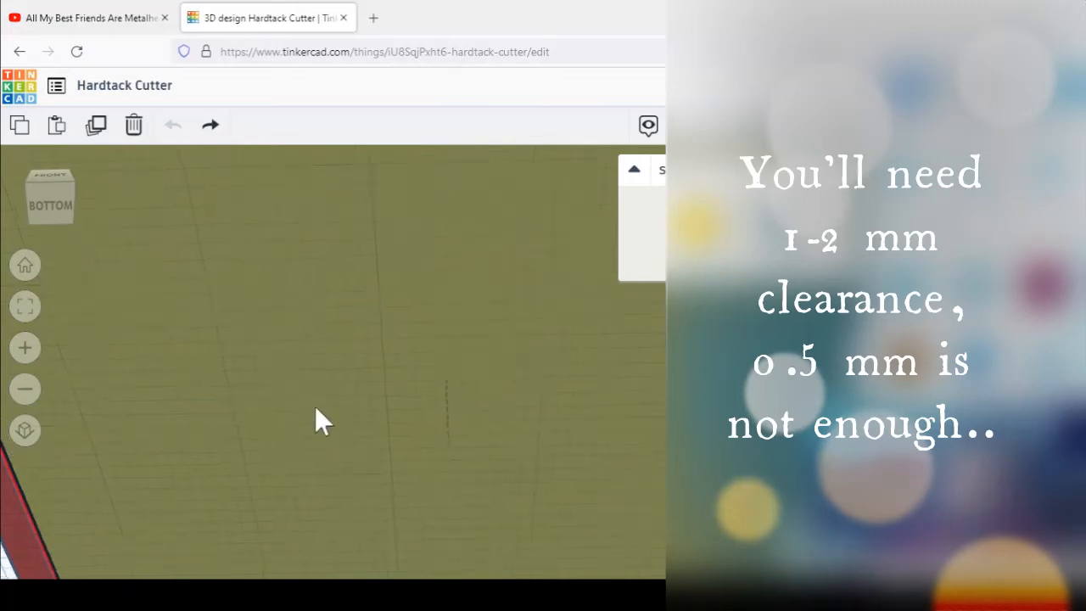
pyautogui.scroll(-5, 580, 547)
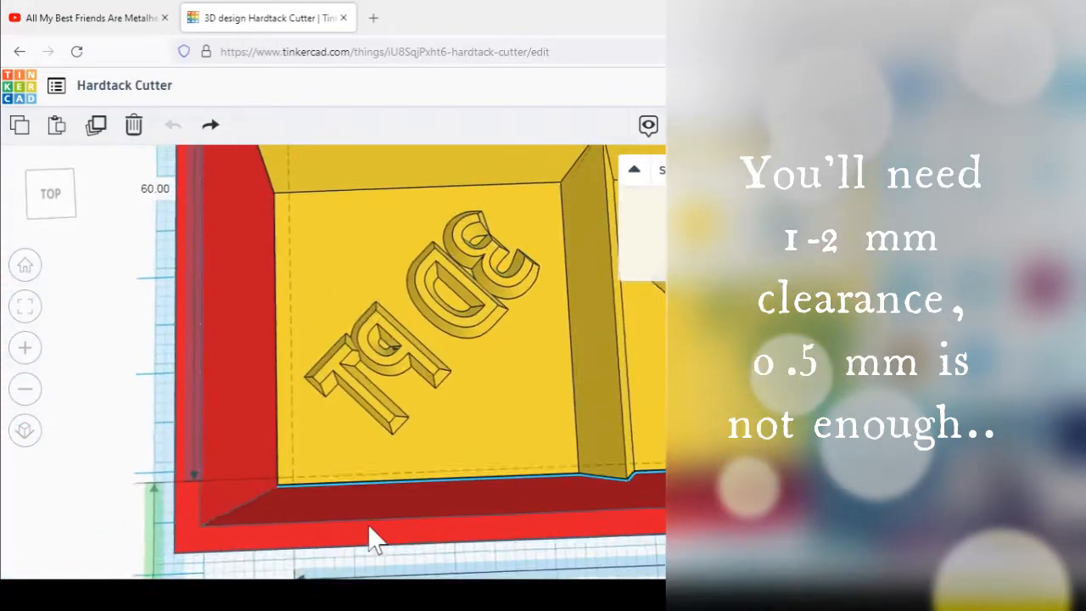
pyautogui.scroll(-5, 383, 462)
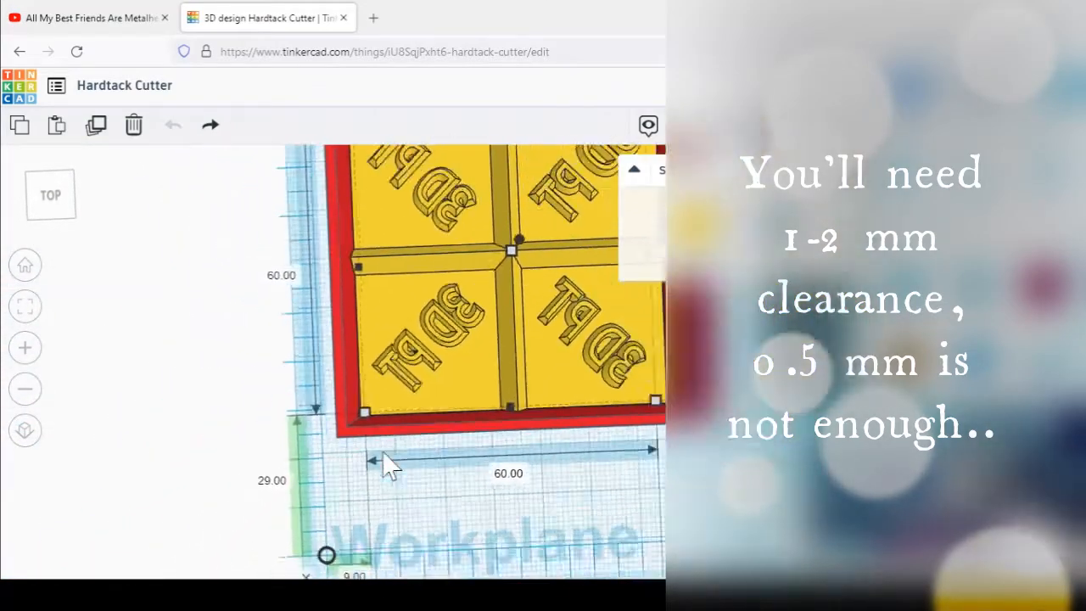
pyautogui.scroll(-5, 384, 454)
pyautogui.scroll(3, 384, 454)
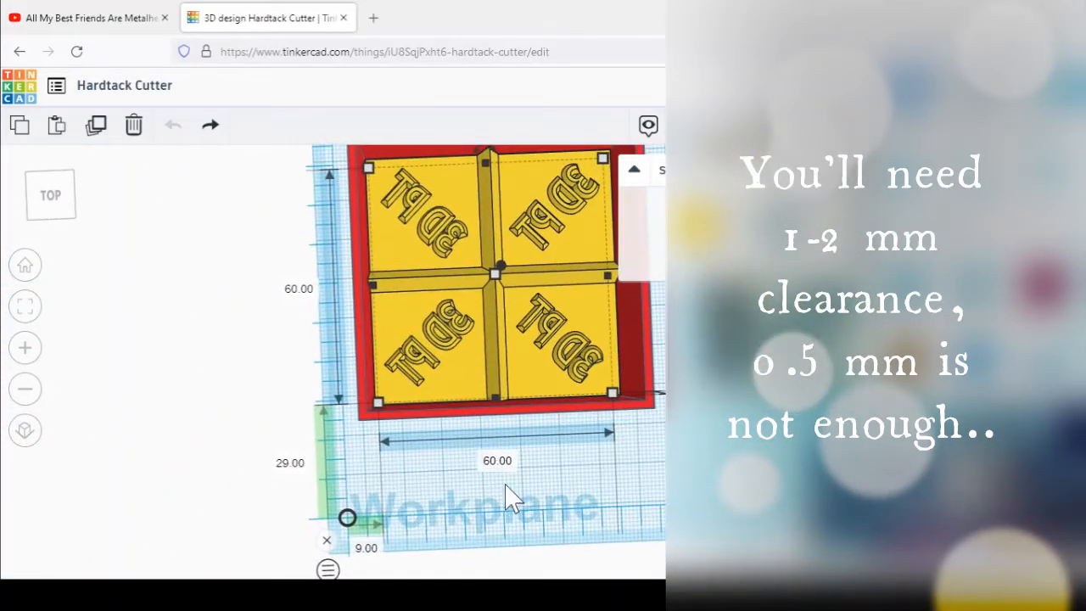
pyautogui.moveTo(505, 483); pyautogui.dragTo(488, 485, button='right')
pyautogui.scroll(-1, 510, 464)
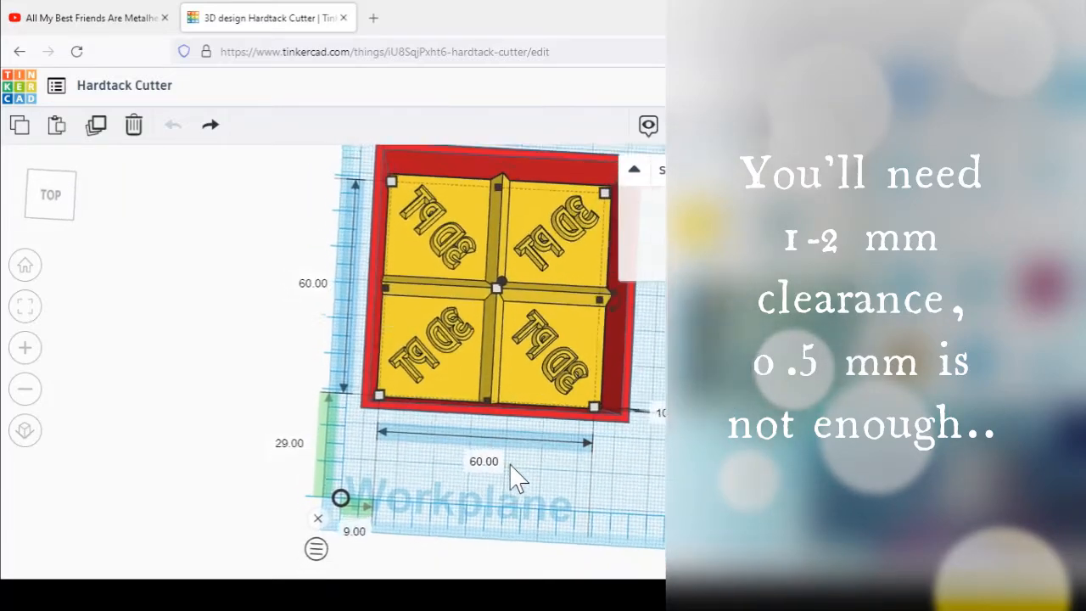
pyautogui.scroll(-4, 512, 467)
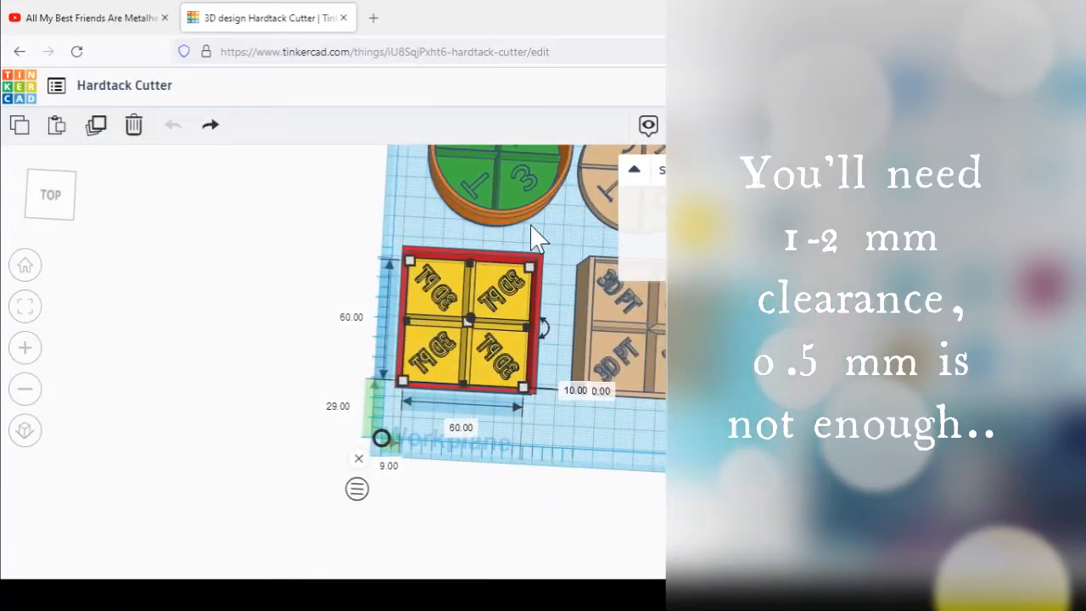
# Select the round and square cutters with their outer walls and align them on a common centre line across the workplane's width
pyautogui.keyDown('shift'); pyautogui.click(475, 180); pyautogui.keyUp('shift')
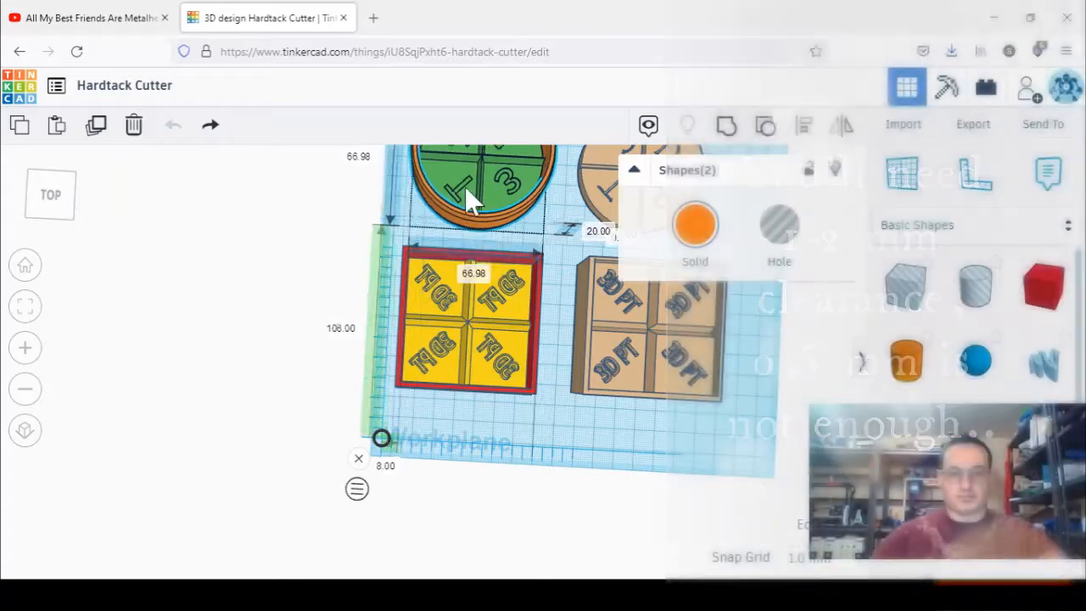
pyautogui.moveTo(464, 193); pyautogui.dragTo(465, 198)
pyautogui.moveTo(503, 427); pyautogui.dragTo(452, 153)
pyautogui.click(804, 125)
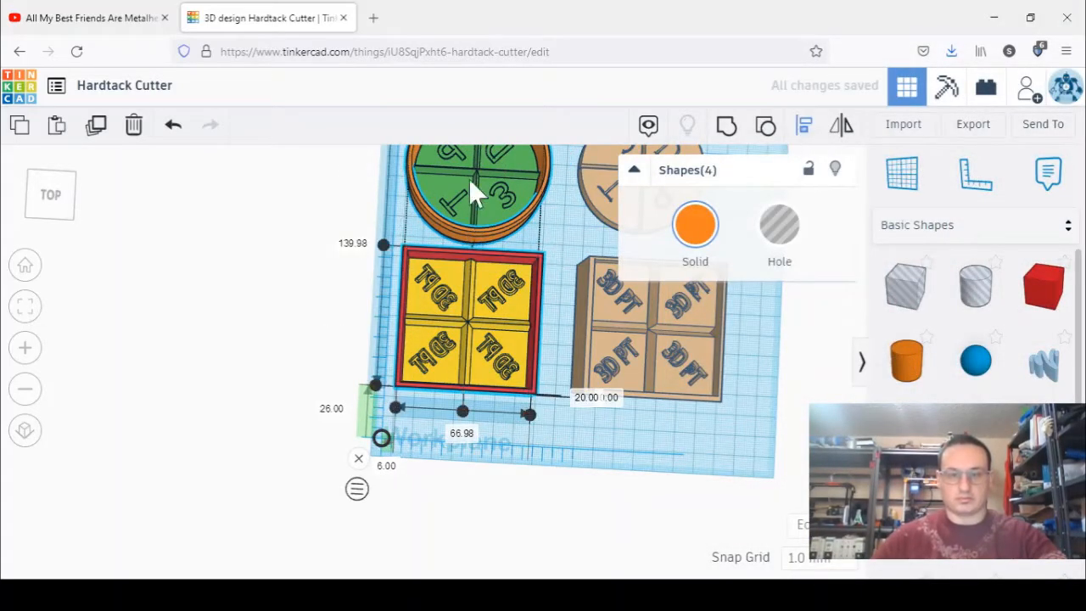
pyautogui.click(463, 412)
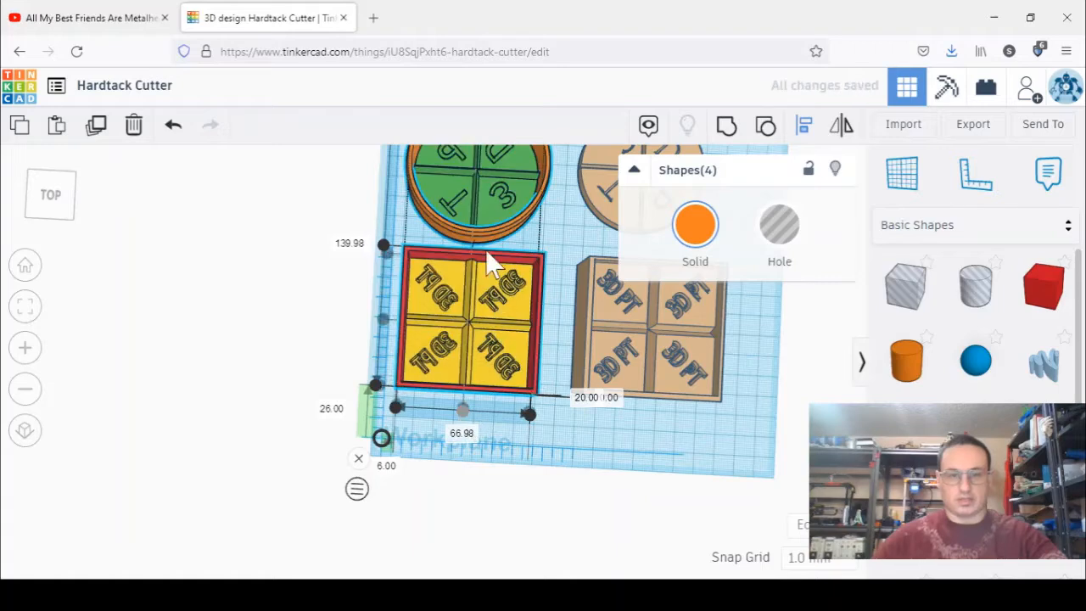
# Check the centre alignment of the yellow insert in the red frame and of the green insert in the orange tube
pyautogui.moveTo(541, 220); pyautogui.dragTo(523, 378, button='right')
pyautogui.click(480, 475)
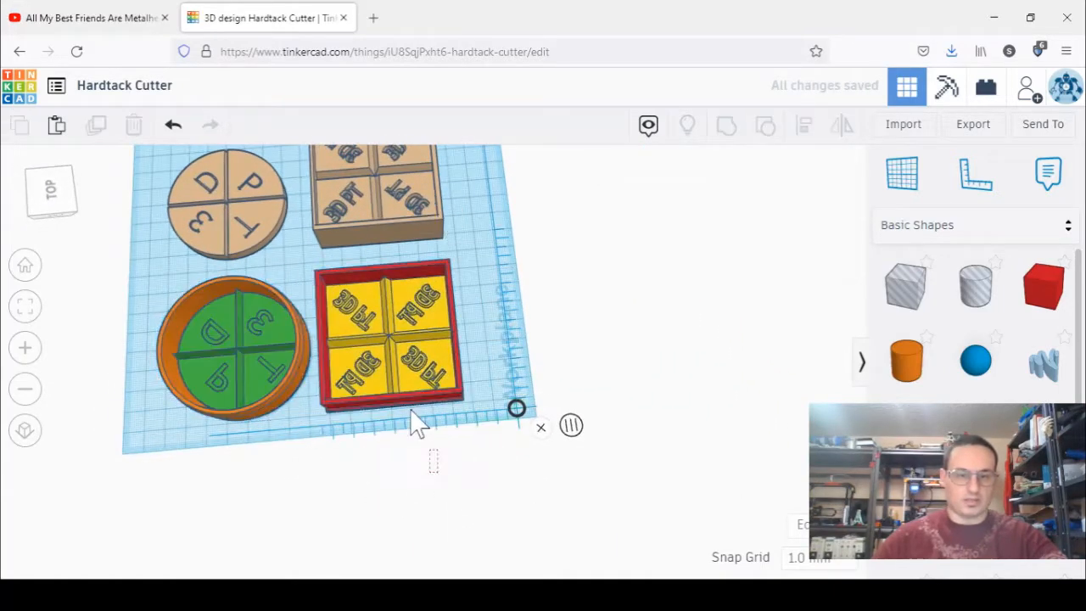
pyautogui.click(378, 356)
pyautogui.click(803, 125)
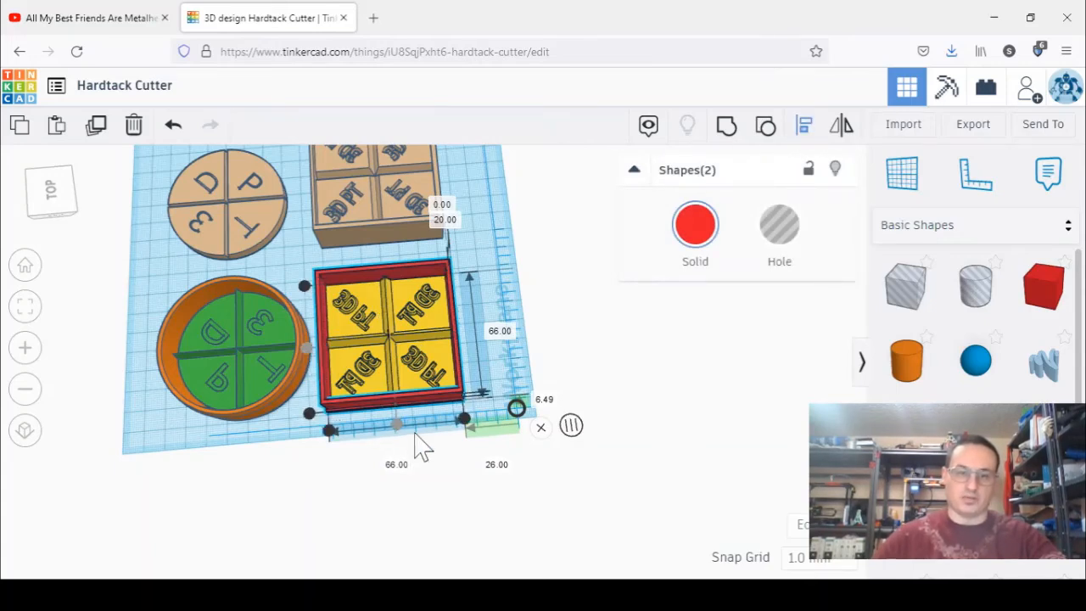
pyautogui.click(254, 463)
pyautogui.click(190, 363)
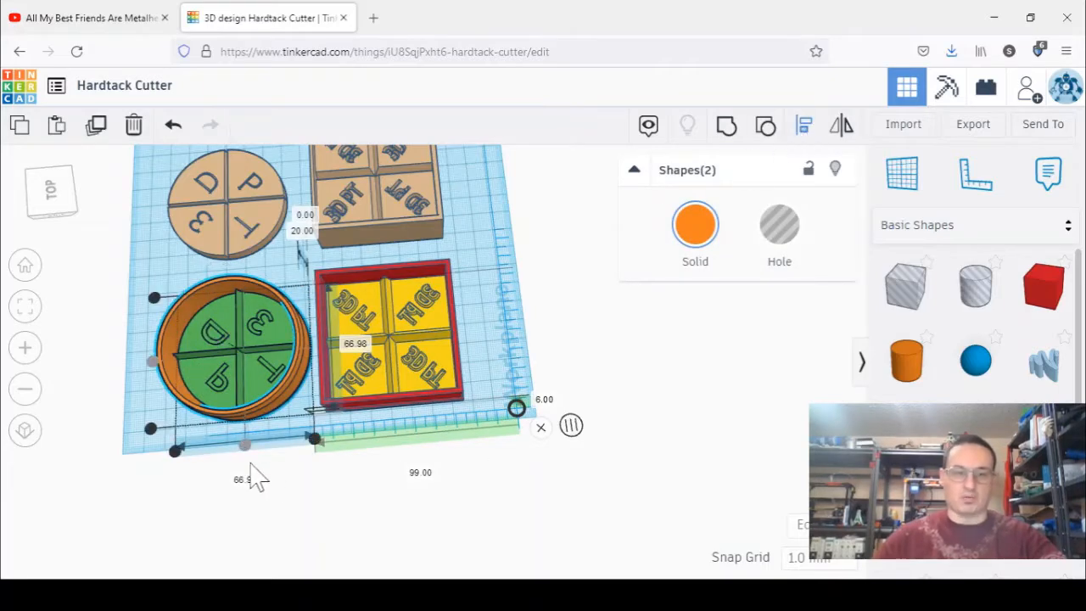
pyautogui.click(342, 502)
# Select both cutters together with their outer walls and export only these four shapes
pyautogui.moveTo(348, 513); pyautogui.dragTo(93, 487, button='right')
pyautogui.scroll(3, 145, 368)
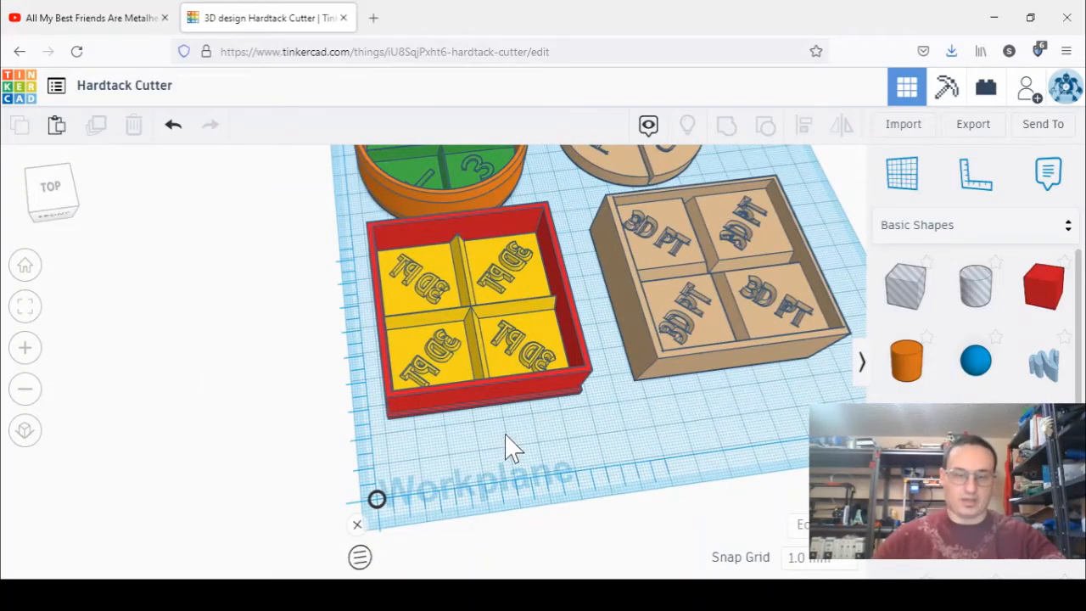
pyautogui.moveTo(364, 182); pyautogui.dragTo(365, 182)
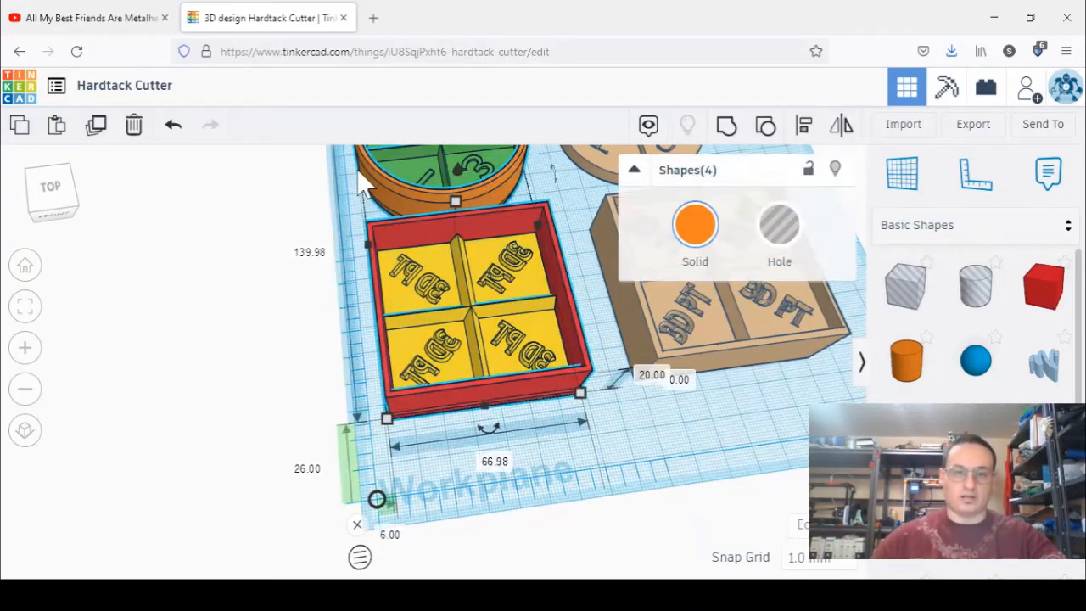
pyautogui.click(968, 143)
pyautogui.click(613, 315)
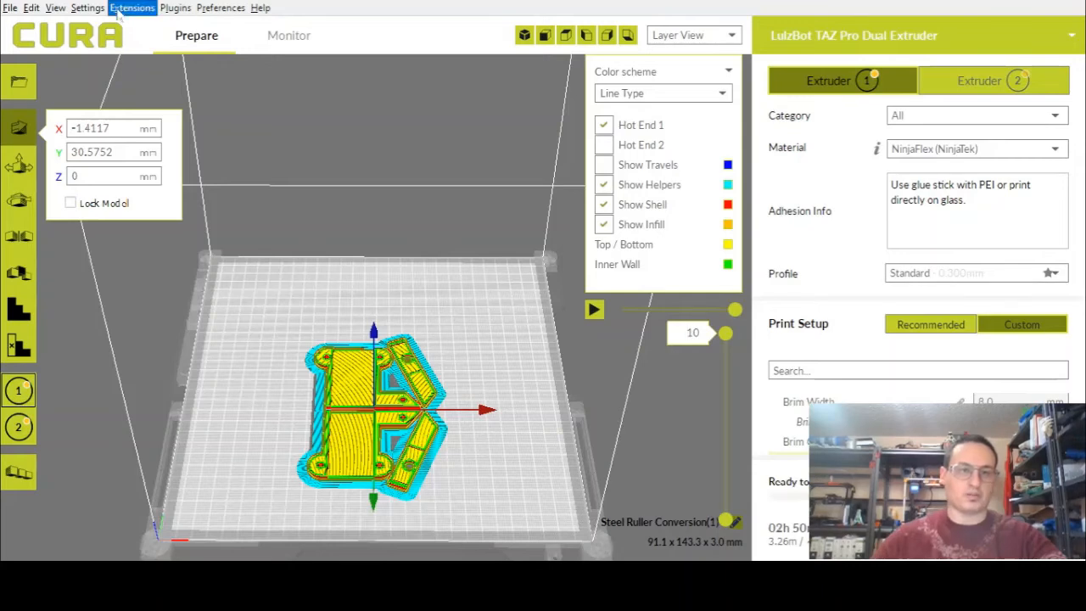
# In Cura, choose the LulzBot TAZ 5 printer and show the model on the build plate in Solid View
pyautogui.click(270, 51)
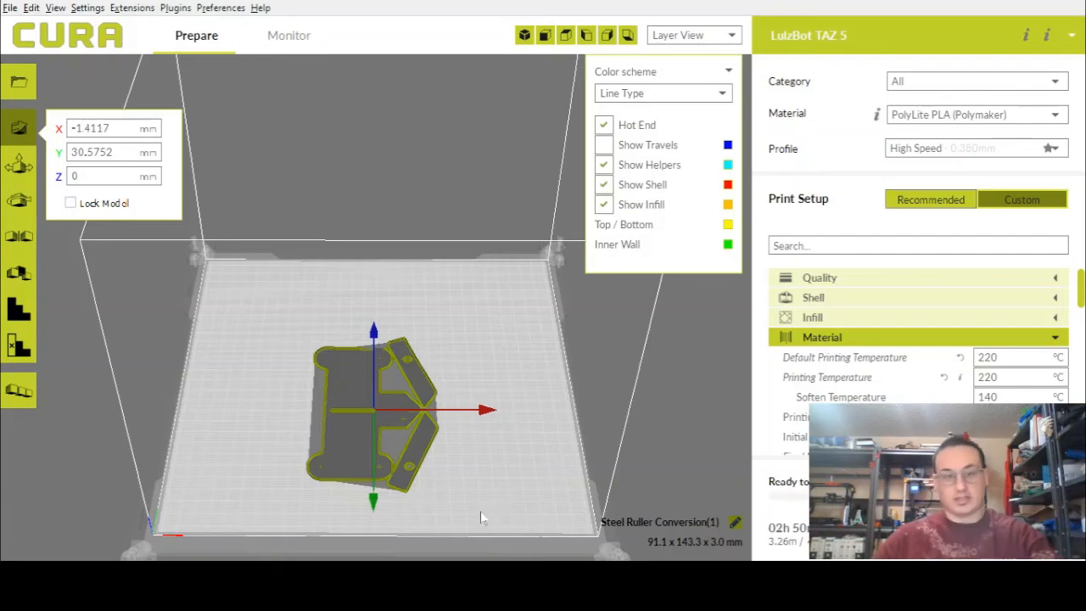
pyautogui.click(538, 414)
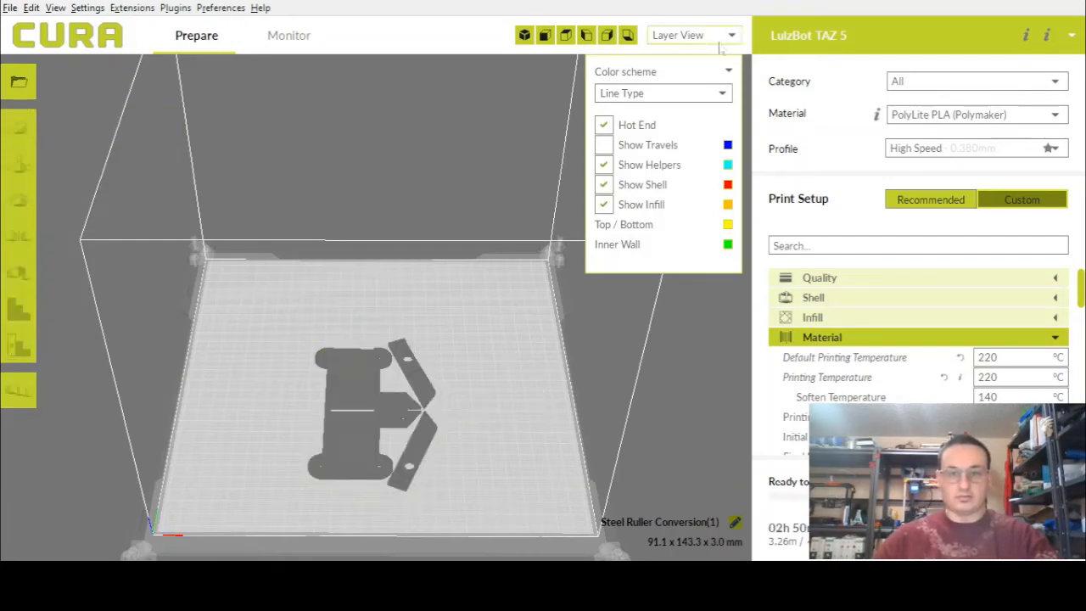
pyautogui.click(686, 61)
pyautogui.click(414, 421)
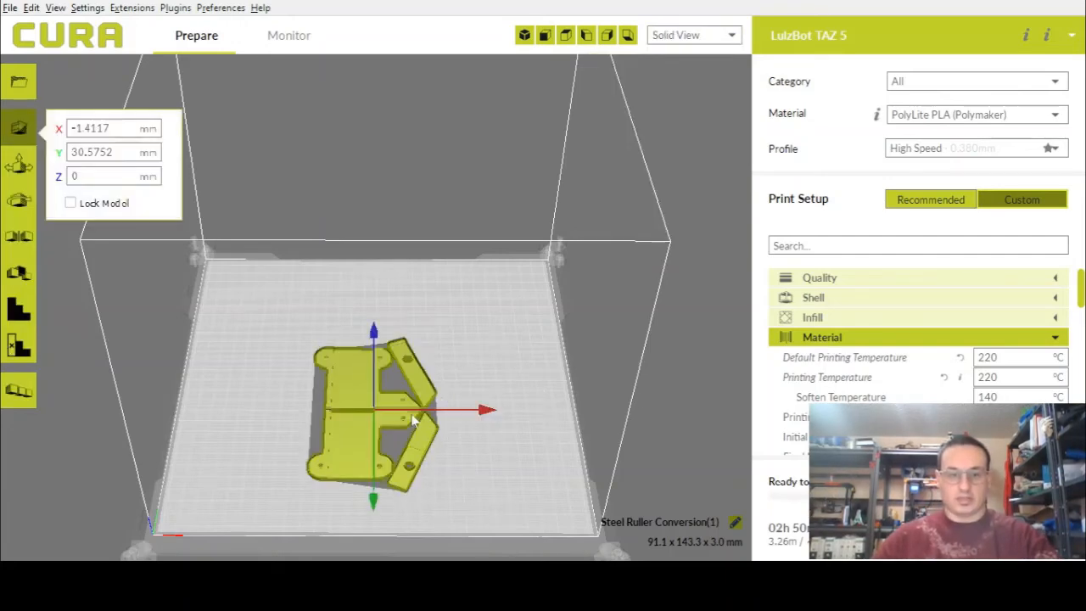
# Delete the steel ruler conversion model from the build plate and load the Hardtack Cutter model in its place
pyautogui.press('Delete')
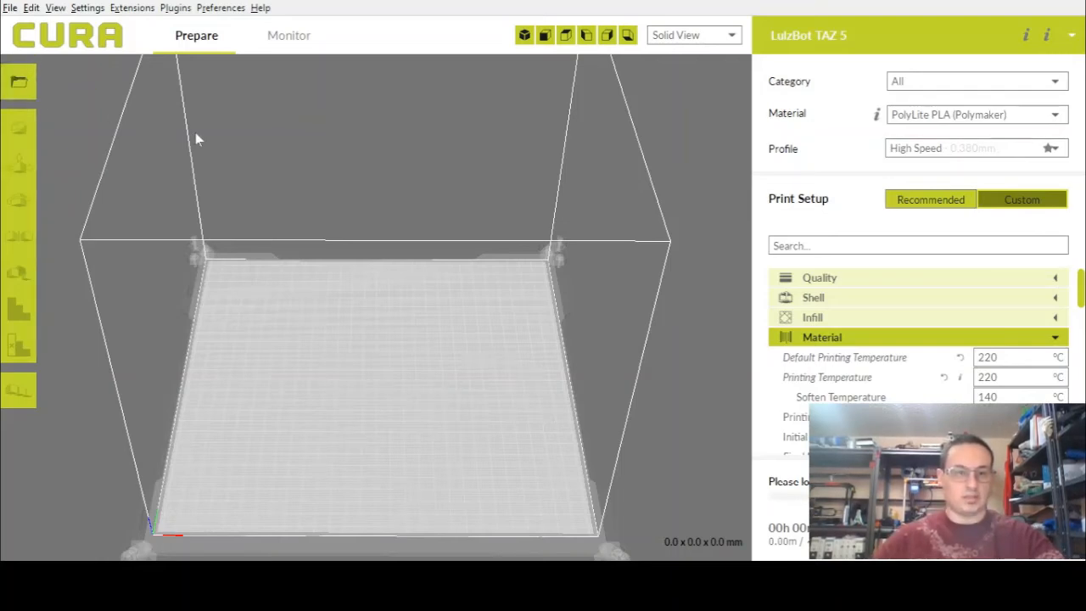
pyautogui.moveTo(411, 433); pyautogui.dragTo(385, 459)
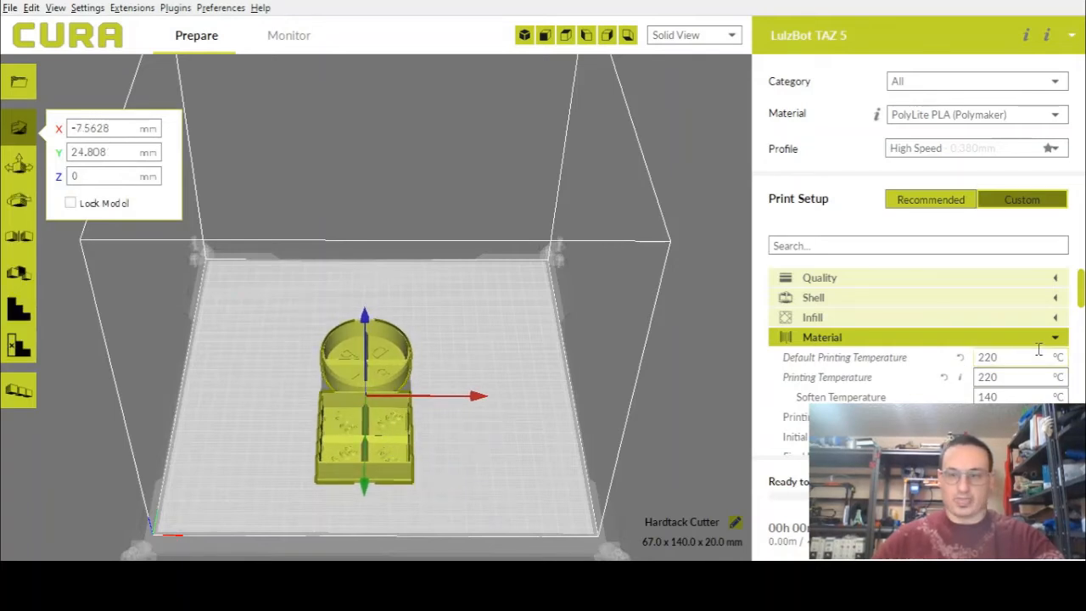
pyautogui.moveTo(1039, 352)
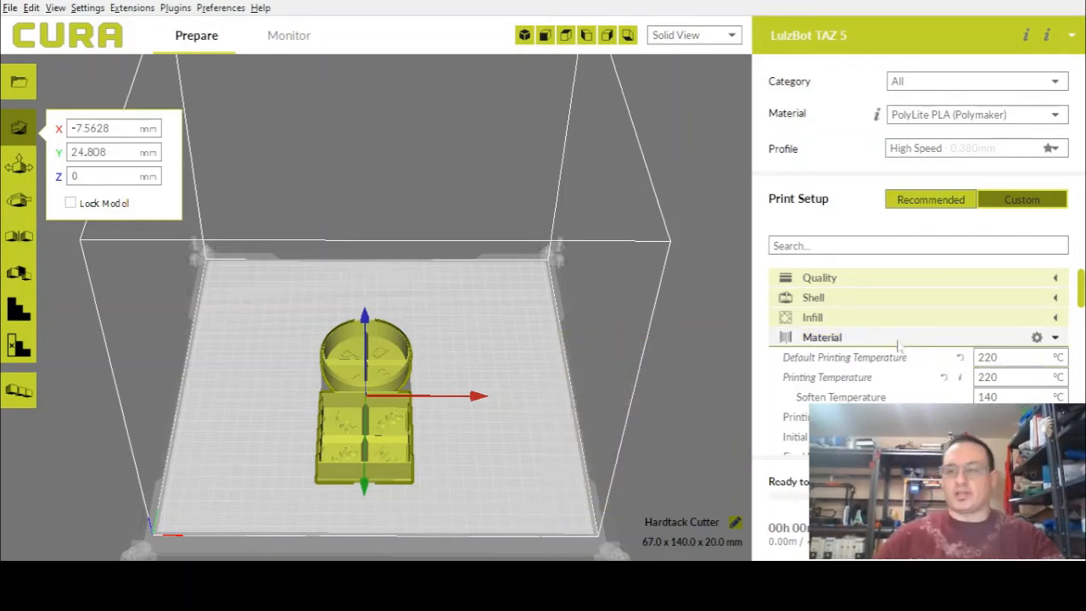
# Examine the dividers and letter impressions inside the round and square cutters on the build plate
pyautogui.scroll(5, 376, 456)
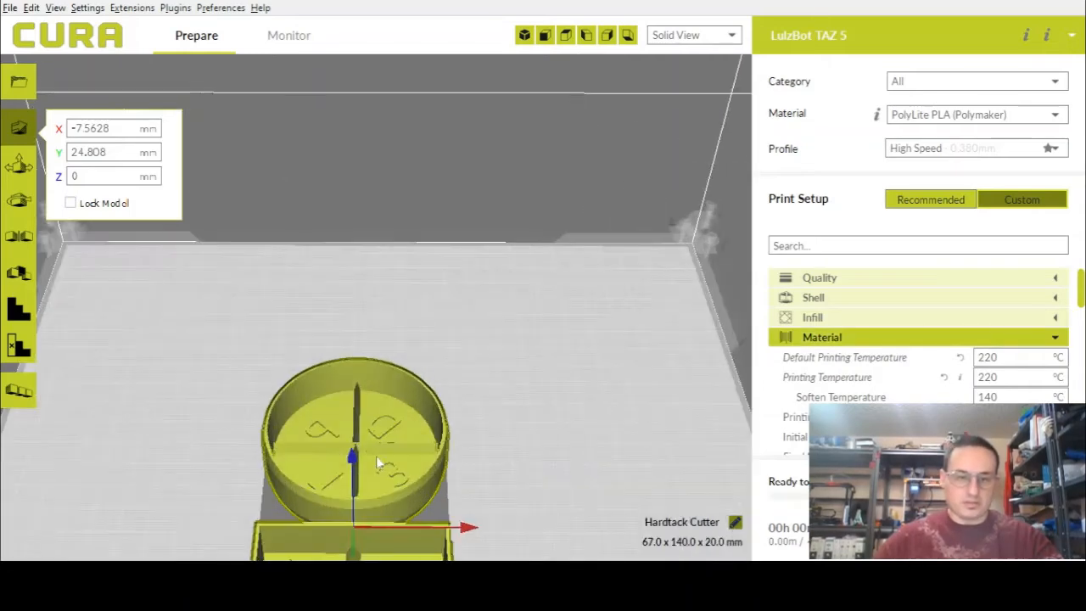
pyautogui.scroll(-3, 425, 455)
pyautogui.scroll(-3, 550, 360)
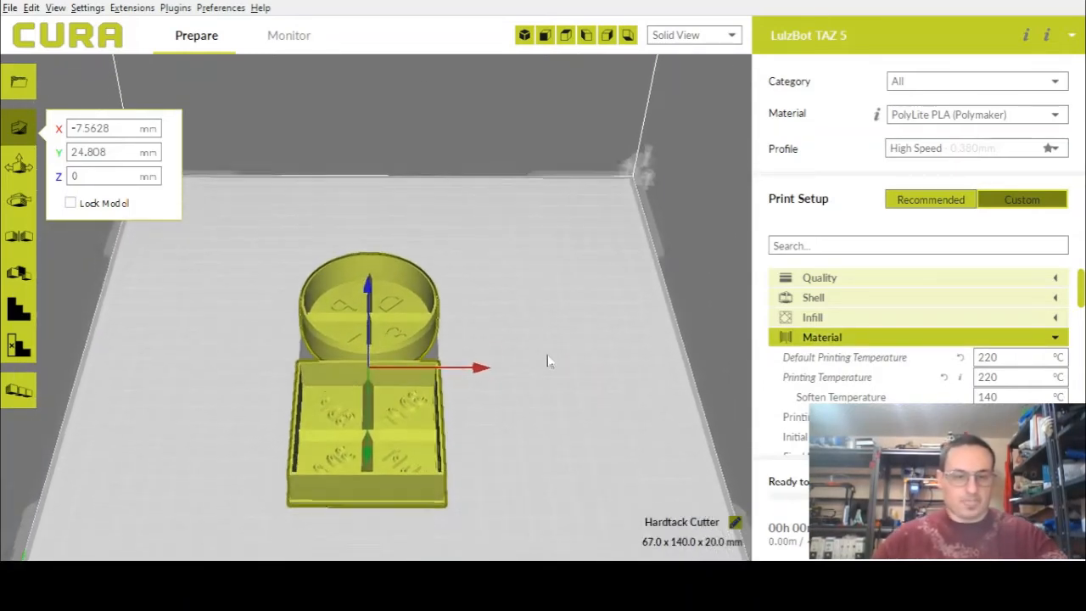
pyautogui.moveTo(524, 450); pyautogui.dragTo(528, 480, button='right')
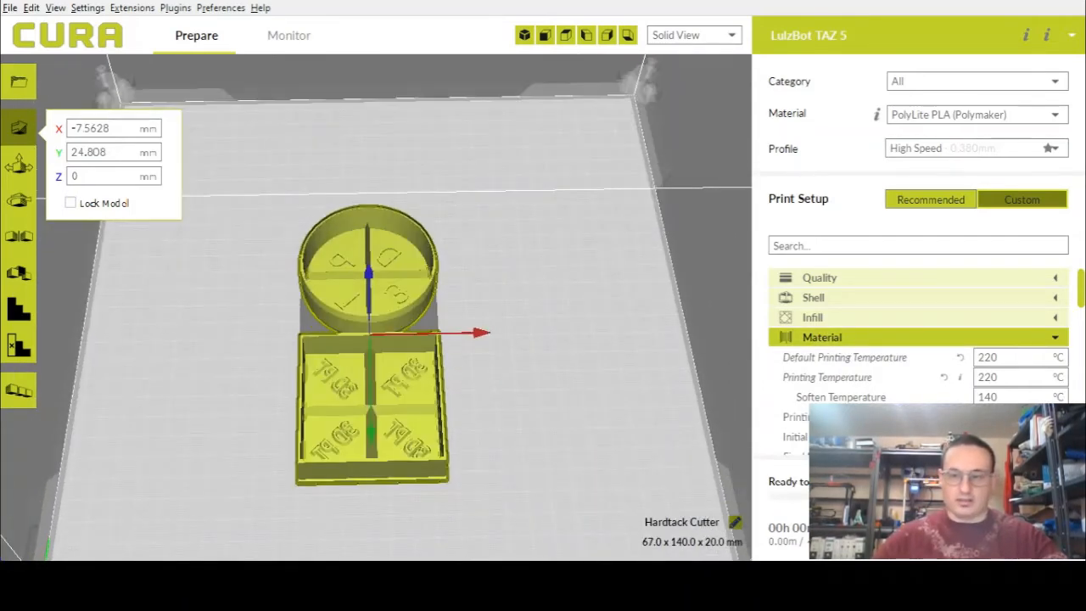
# Collapse the Material settings and, in Layer View, step the sliced cutters down to layer 1 and back up to layer 25
pyautogui.click(1054, 338)
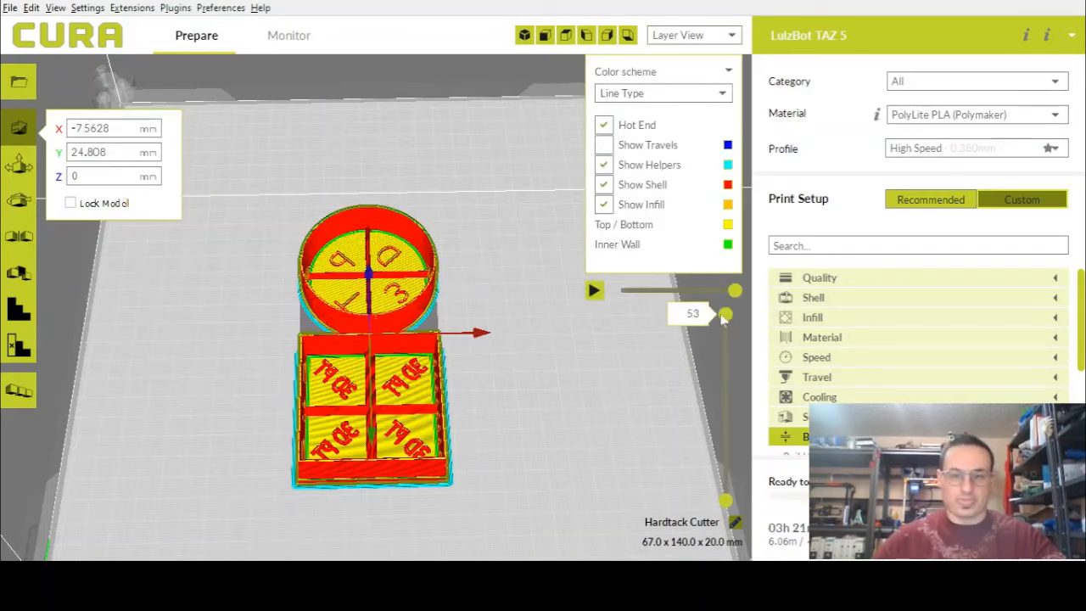
pyautogui.moveTo(724, 317); pyautogui.dragTo(727, 528)
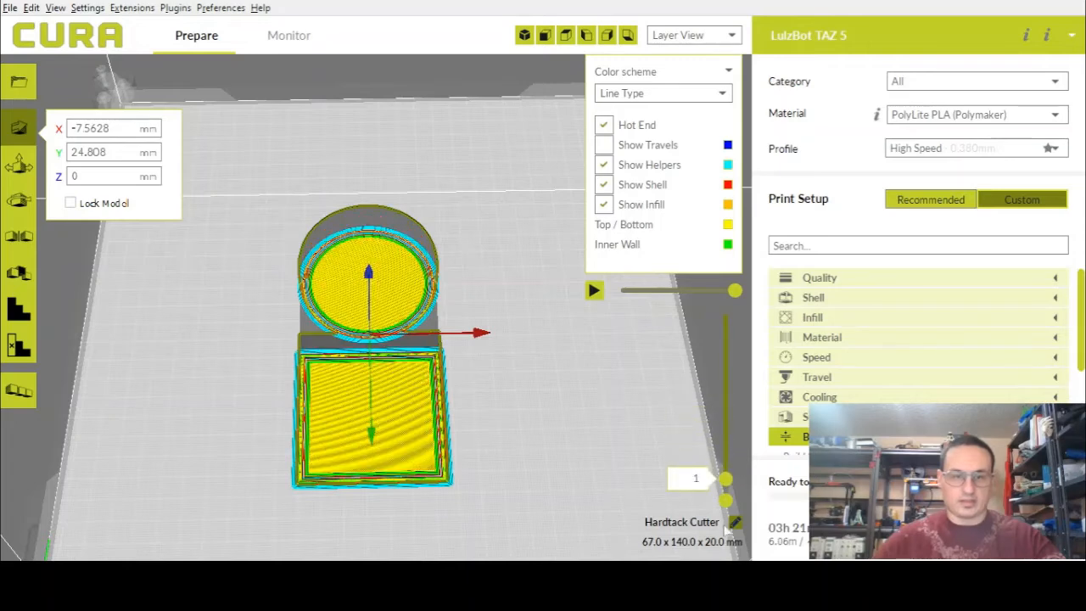
pyautogui.moveTo(725, 478); pyautogui.dragTo(744, 415)
# Examine the brim lines and the clearance between the inserts and outer walls of both cutters at layer 25, including from below
pyautogui.scroll(6, 484, 212)
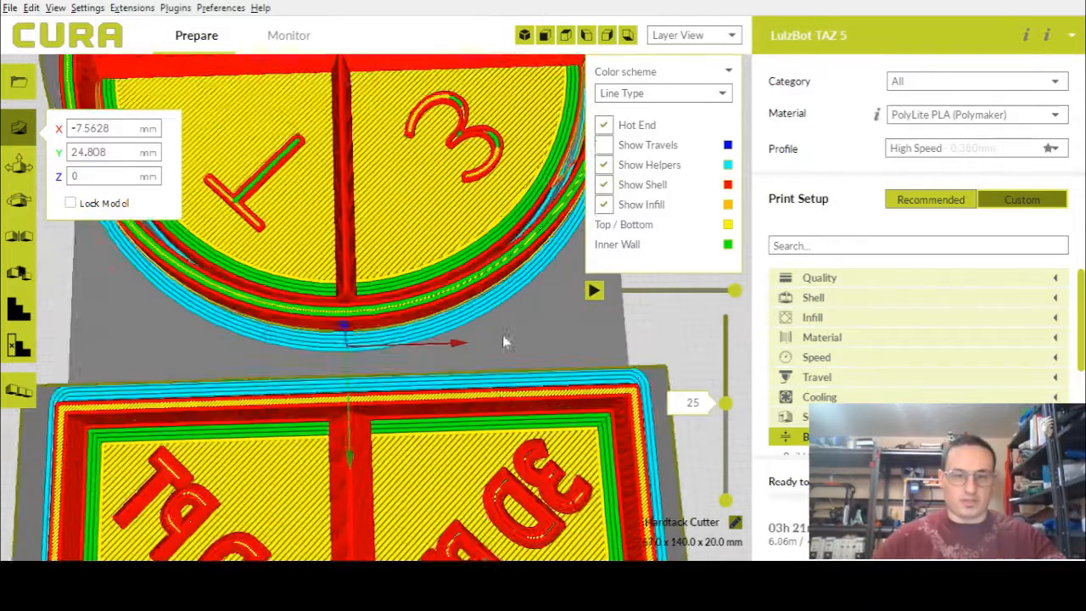
pyautogui.moveTo(506, 341); pyautogui.dragTo(506, 327, button='middle')
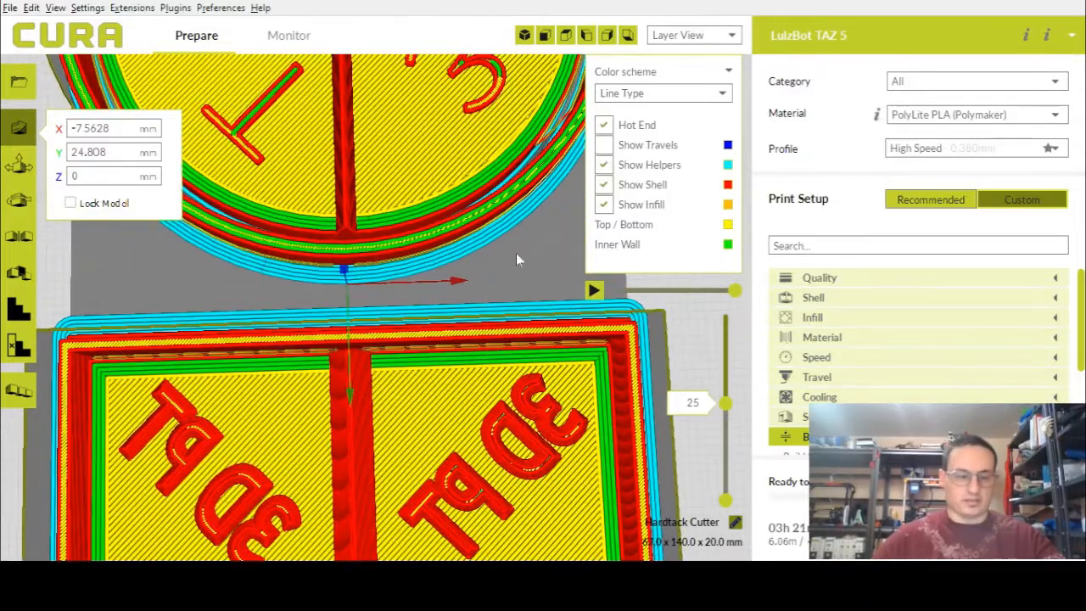
pyautogui.moveTo(515, 255); pyautogui.dragTo(415, 320, button='middle')
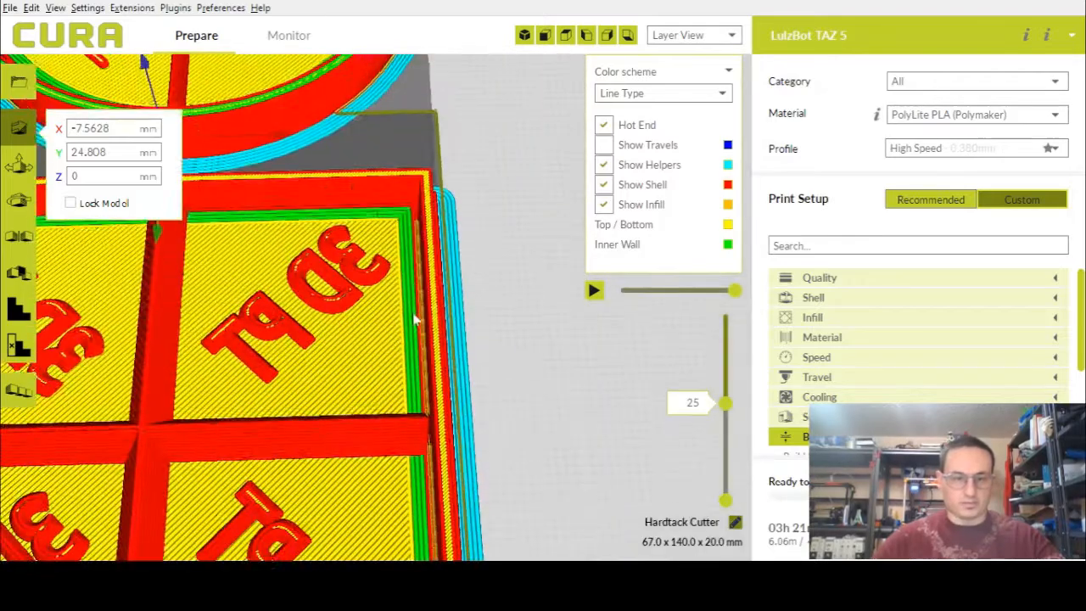
pyautogui.scroll(-3, 414, 326)
pyautogui.moveTo(365, 289); pyautogui.dragTo(481, 410, button='middle')
pyautogui.moveTo(480, 410); pyautogui.dragTo(460, 339, button='right')
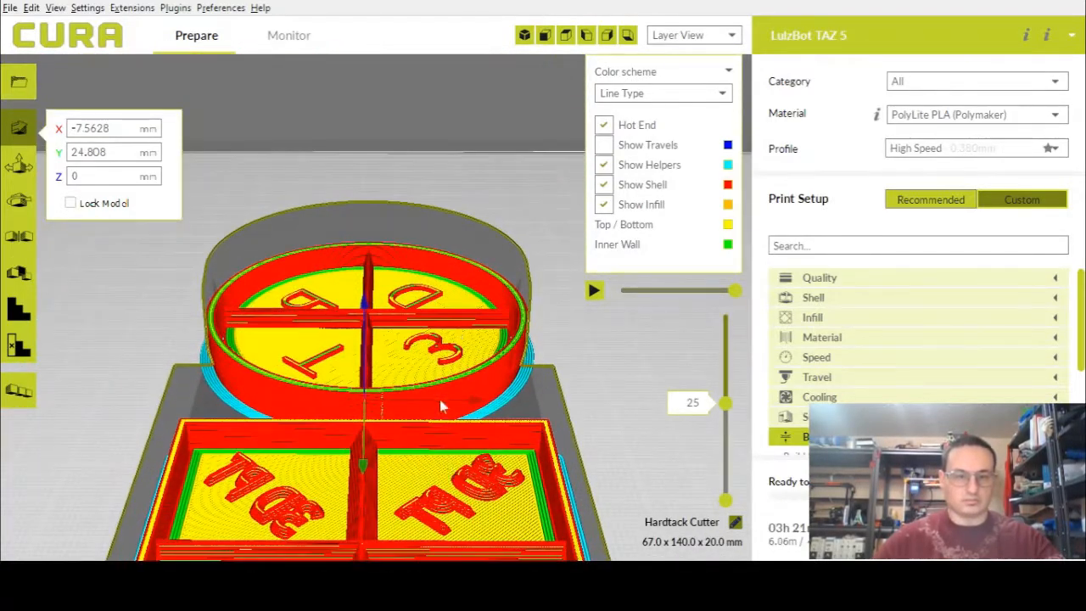
pyautogui.moveTo(440, 400); pyautogui.dragTo(447, 362, button='middle')
pyautogui.scroll(5, 440, 175)
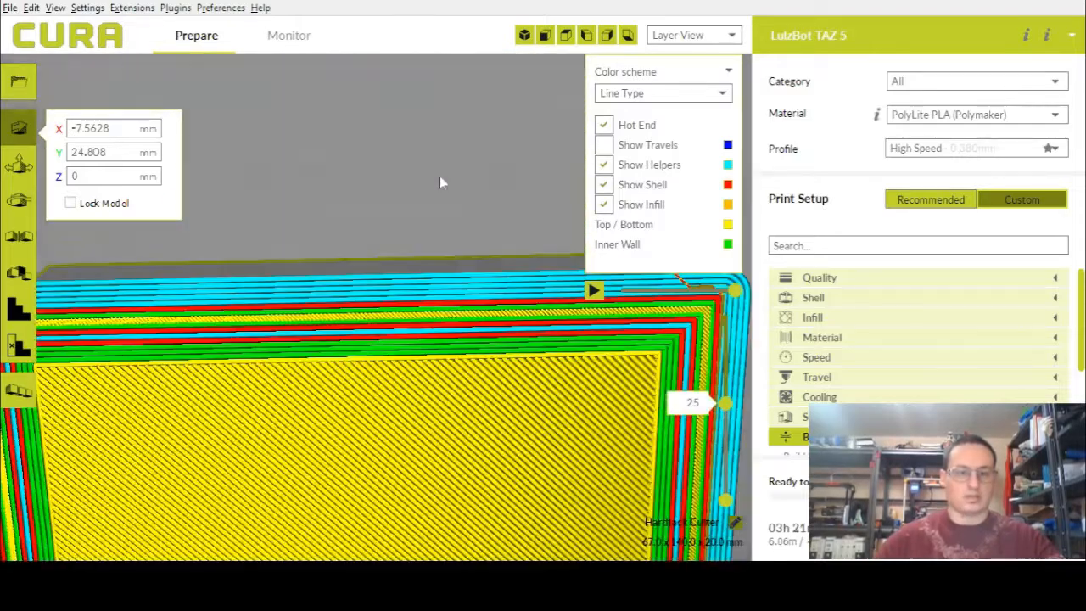
pyautogui.scroll(-5, 438, 176)
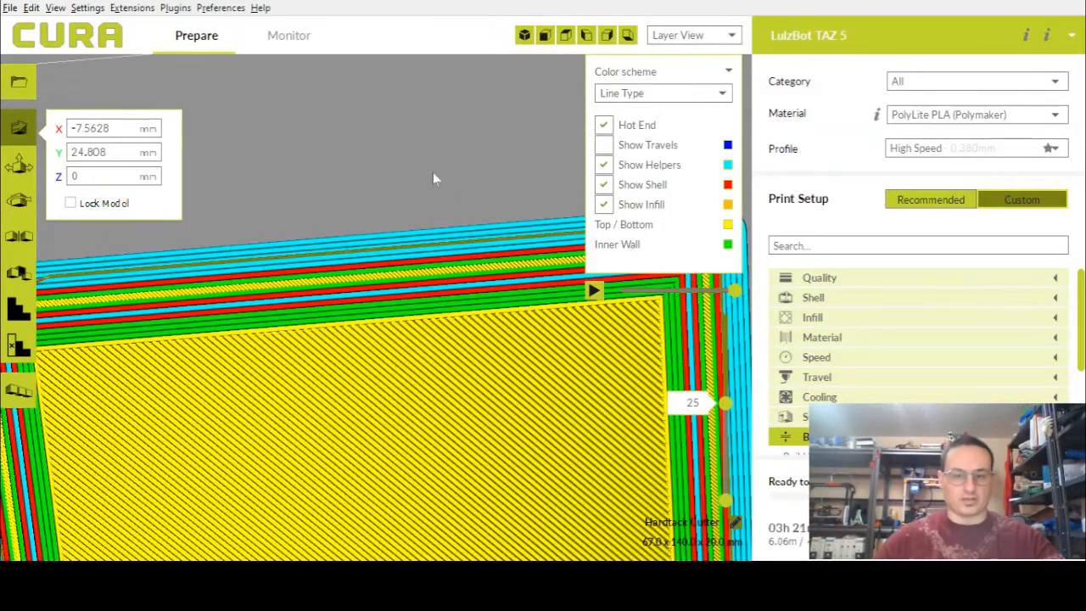
pyautogui.scroll(-5, 433, 251)
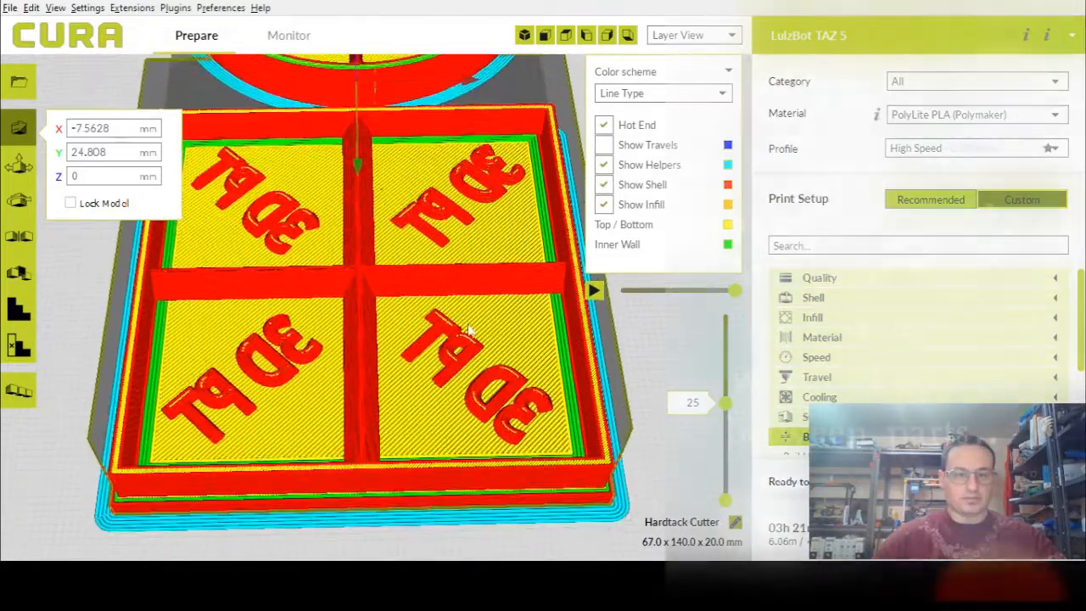
# Examine the sliced cutters from opposite sides, checking their placement on the whole build plate and the spacing between them
pyautogui.moveTo(469, 331); pyautogui.dragTo(462, 438, button='right')
pyautogui.scroll(-10, 461, 388)
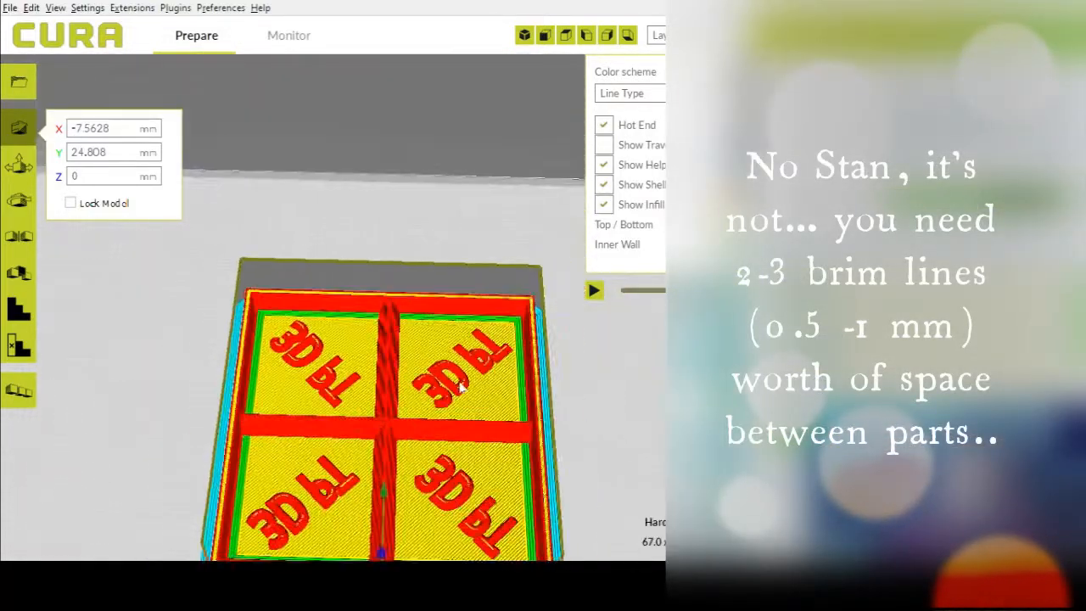
pyautogui.scroll(-10, 465, 387)
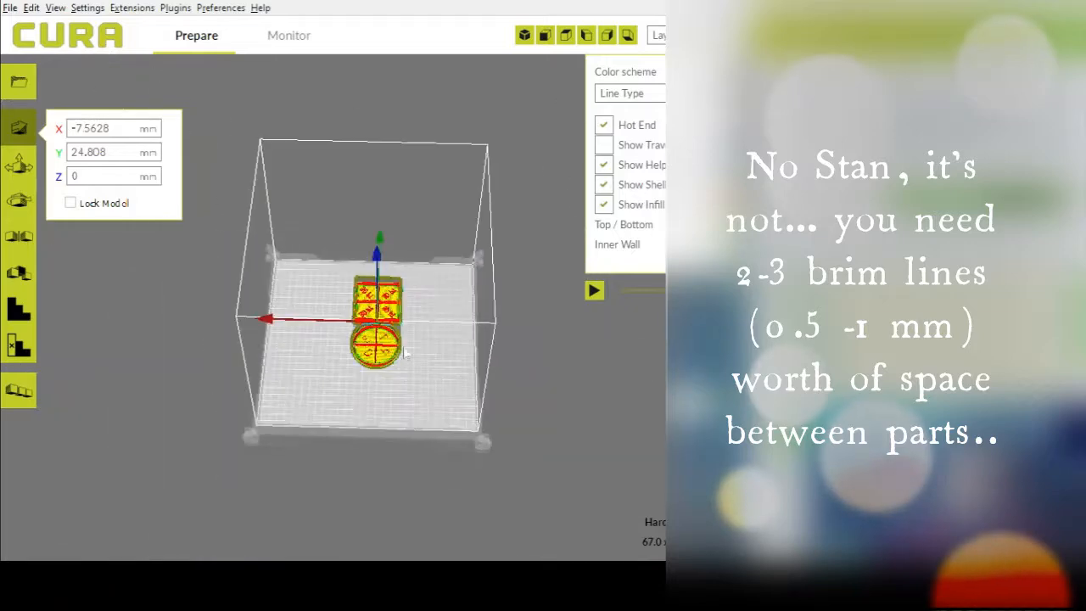
pyautogui.moveTo(391, 366); pyautogui.dragTo(136, 323, button='right')
pyautogui.moveTo(345, 288); pyautogui.dragTo(77, 312, button='right')
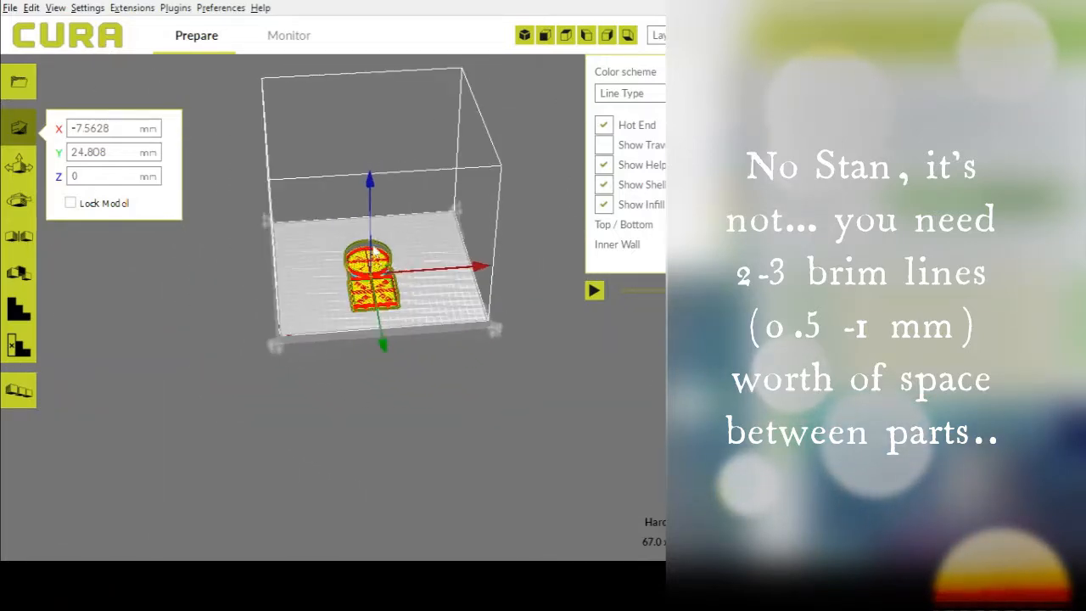
pyautogui.scroll(10, 375, 250)
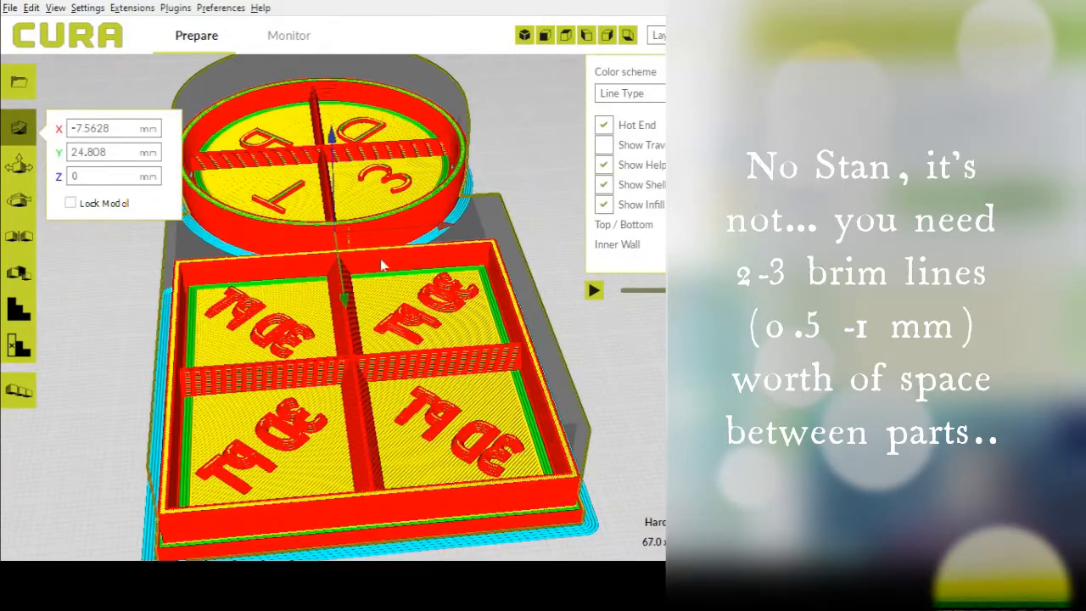